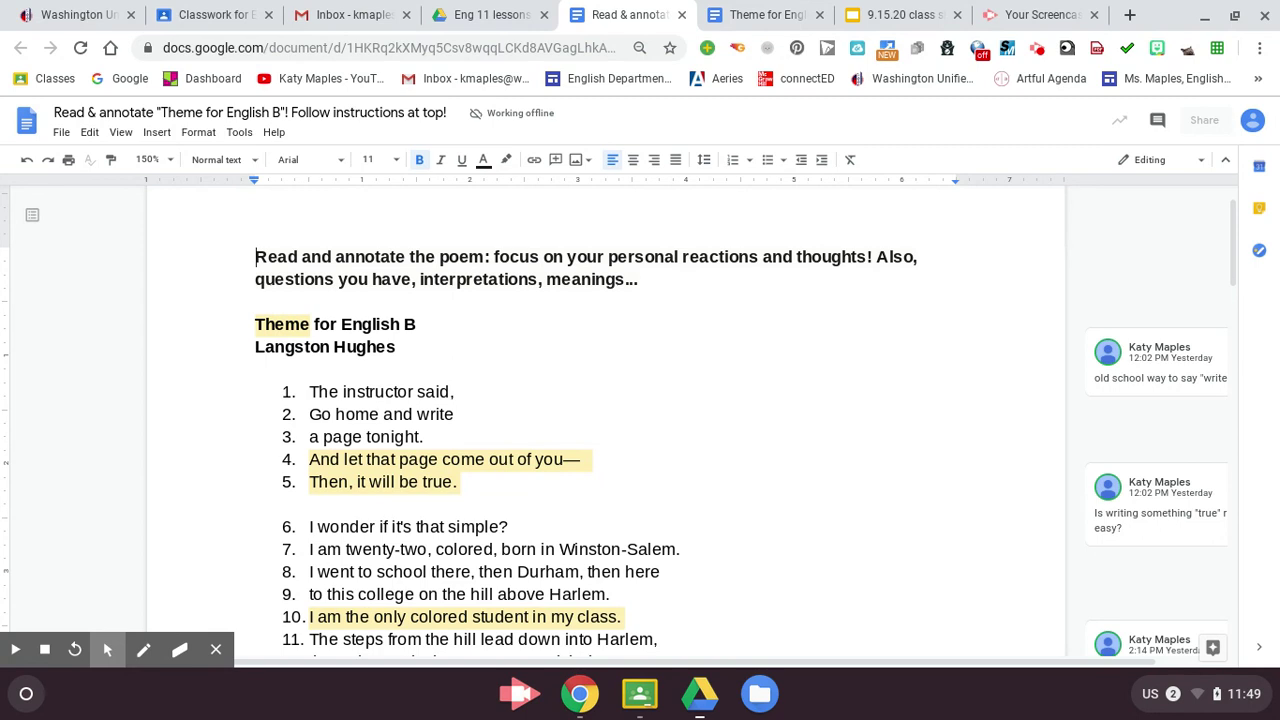
In the TPFASTT sheet, mark each of the four words of the title "Theme for English B" with the connotation "n".
{"action": "left_click", "coordinate": [775, 14]}
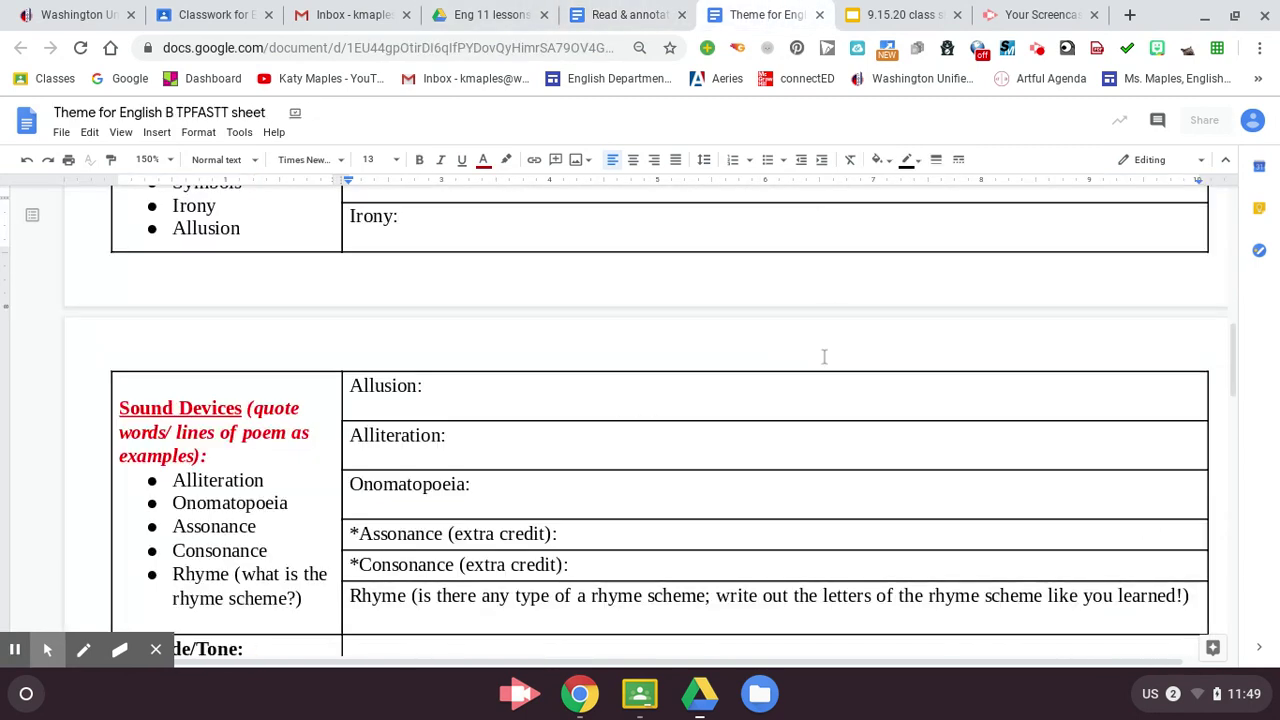
{"action": "scroll", "coordinate": [824, 356], "scroll_direction": "up", "scroll_amount": 10}
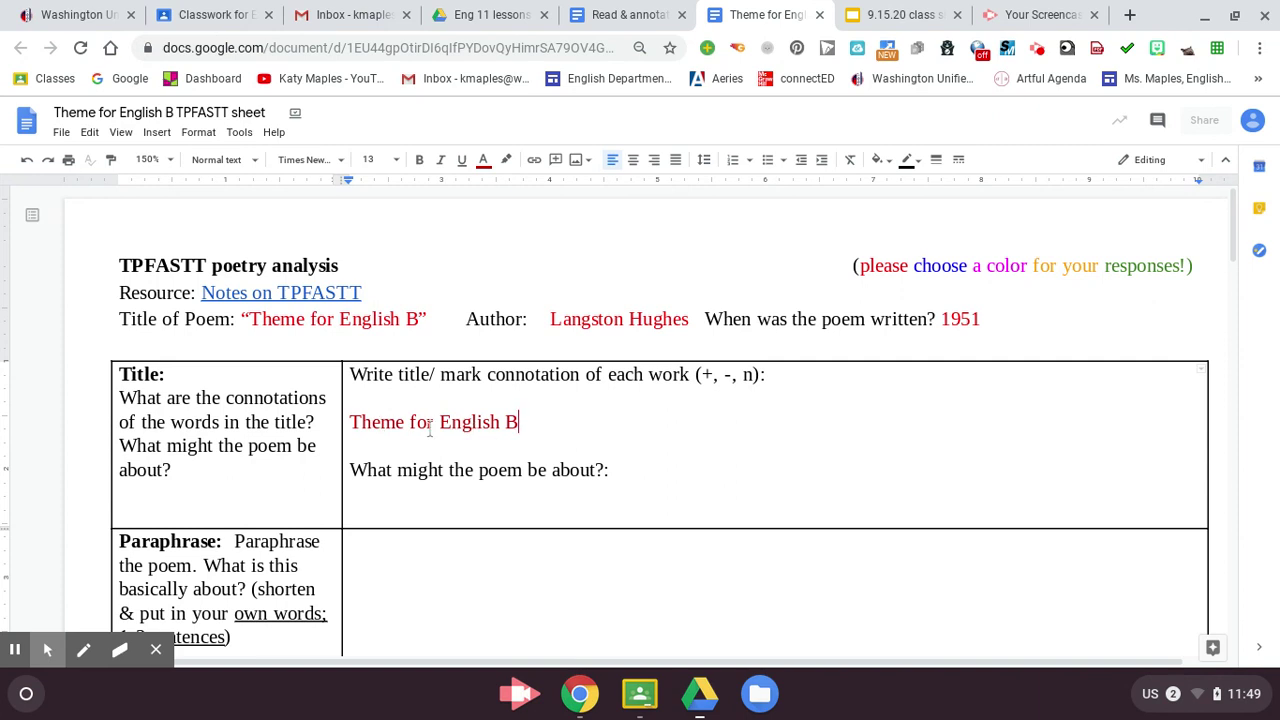
{"action": "left_click", "coordinate": [367, 400]}
{"action": "type", "text": "n"}
{"action": "key", "text": "BackSpace"}
{"action": "type", "text": "n        n     n"}
Answer what the poem might be about: "I think it will be basically an essay for his college English class… but written as a poem.".
{"action": "left_click", "coordinate": [501, 503]}
{"action": "type", "text": "It"}
{"action": "key", "text": "BackSpace"}
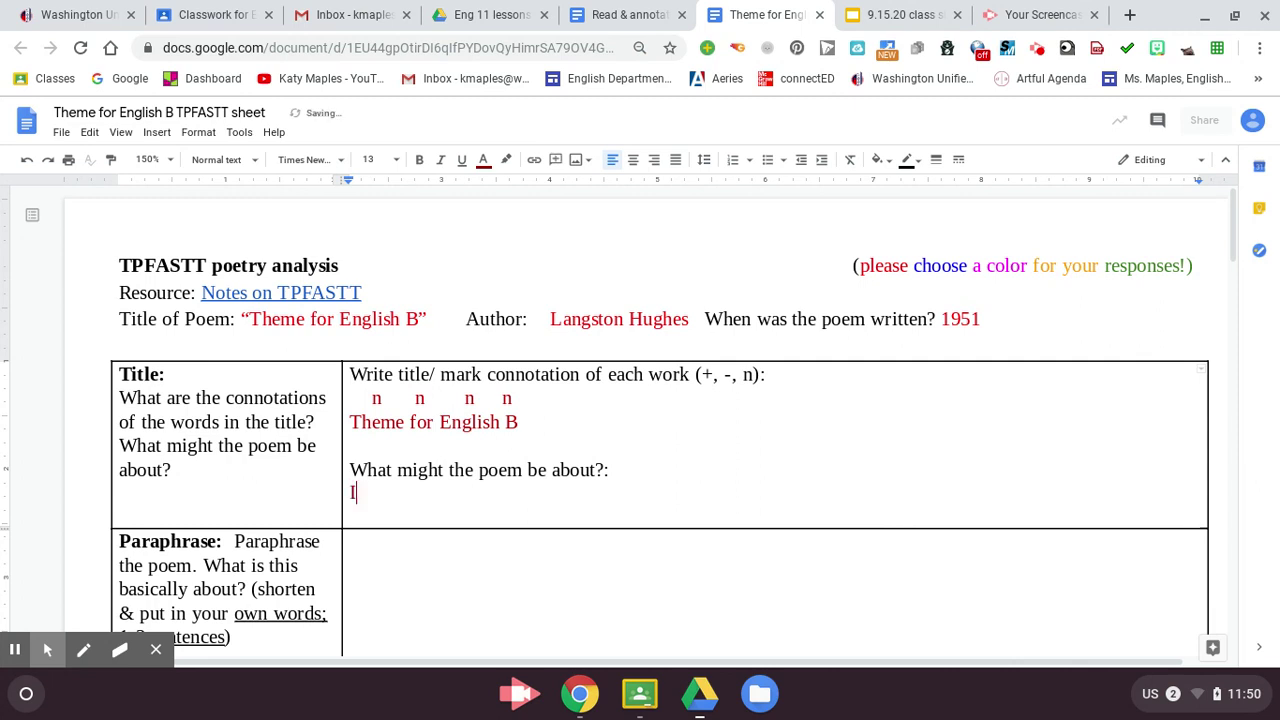
{"action": "type", "text": "think it will be"}
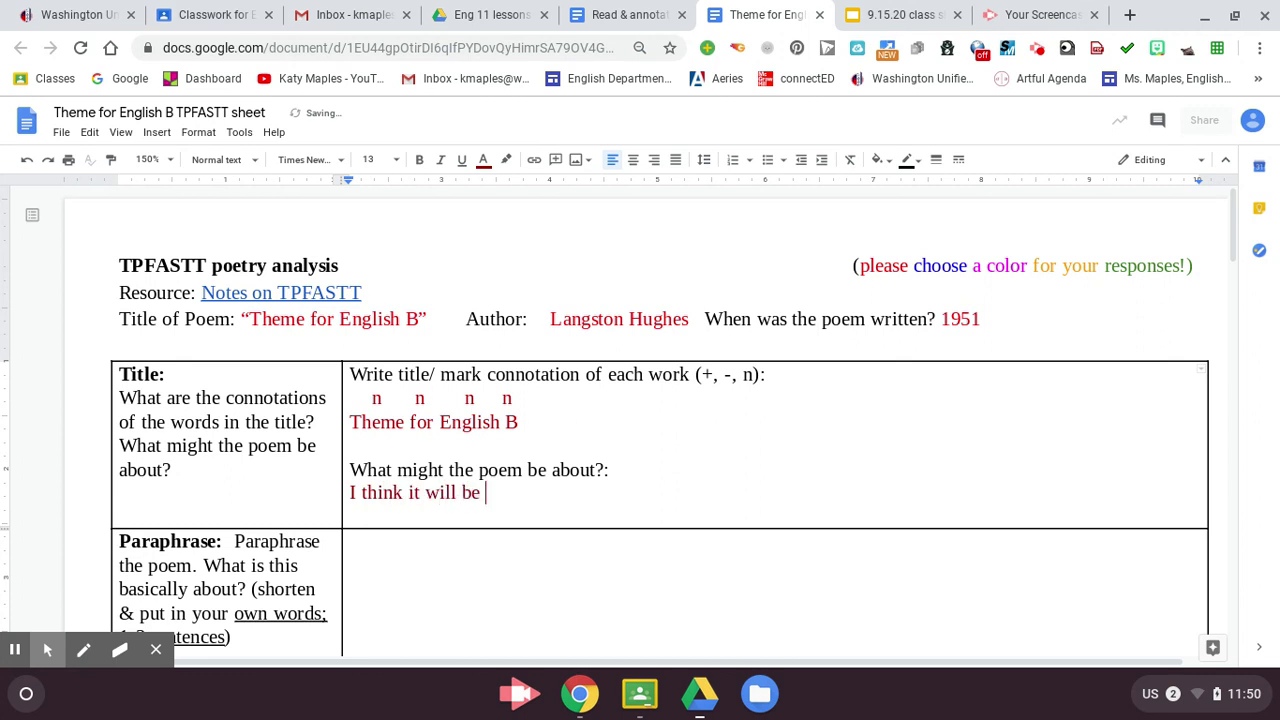
{"action": "type", "text": " basically"}
{"action": "key", "text": "BackSpace"}
{"action": "type", "text": "a"}
{"action": "key", "text": "BackSpace"}
{"action": "type", "text": "an essay for his college e"}
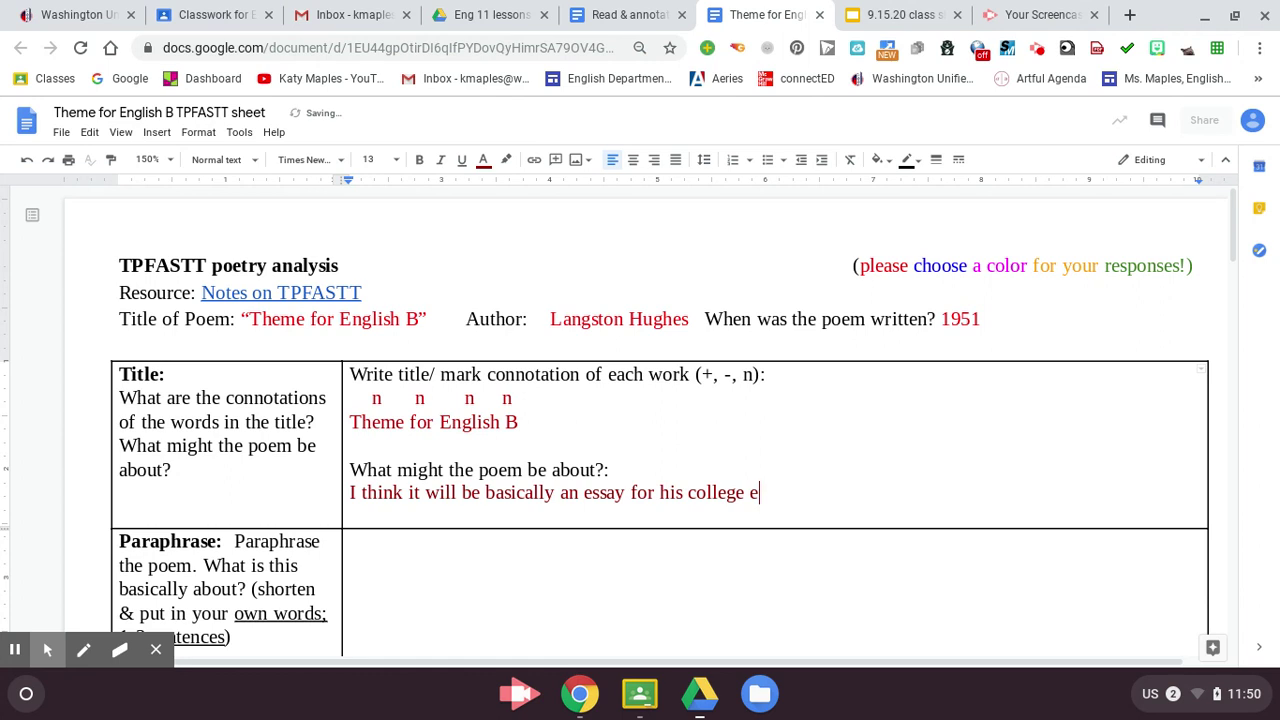
{"action": "key", "text": "BackSpace"}
{"action": "type", "text": "English cl"}
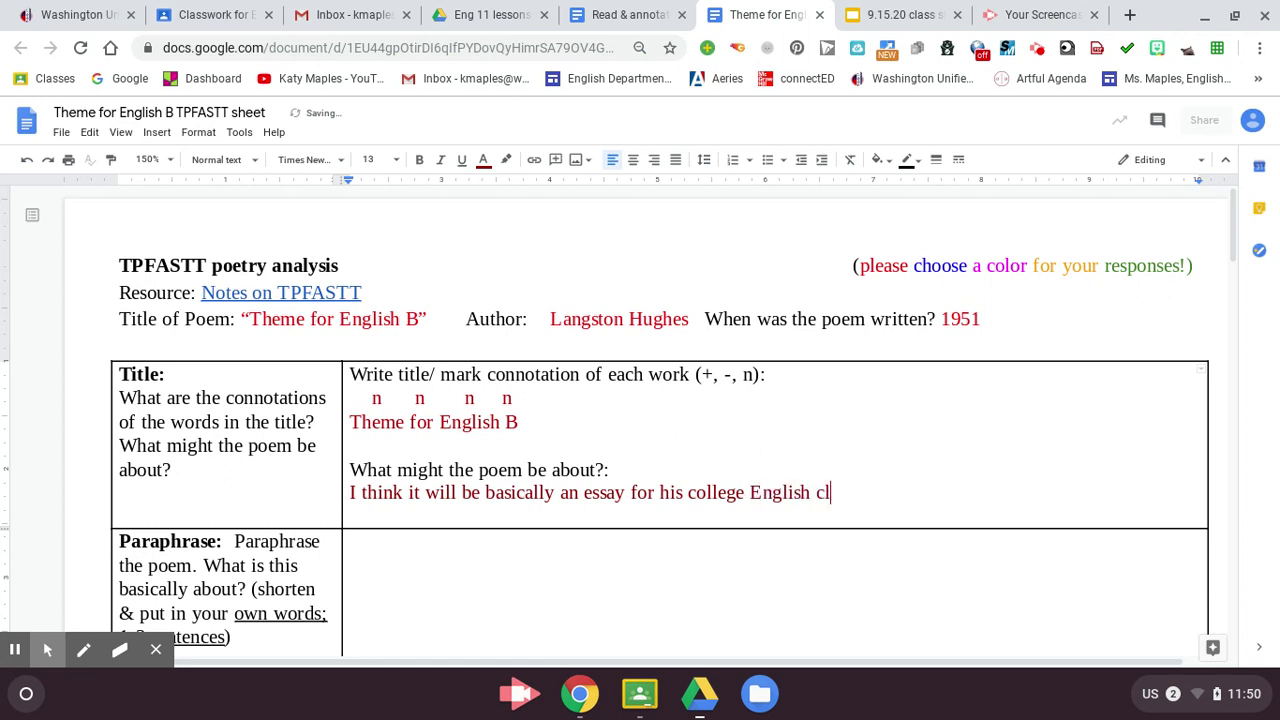
{"action": "type", "text": "ass... ut"}
{"action": "key", "text": "BackSpace"}
{"action": "key", "text": "BackSpace"}
{"action": "type", "text": "but written "}
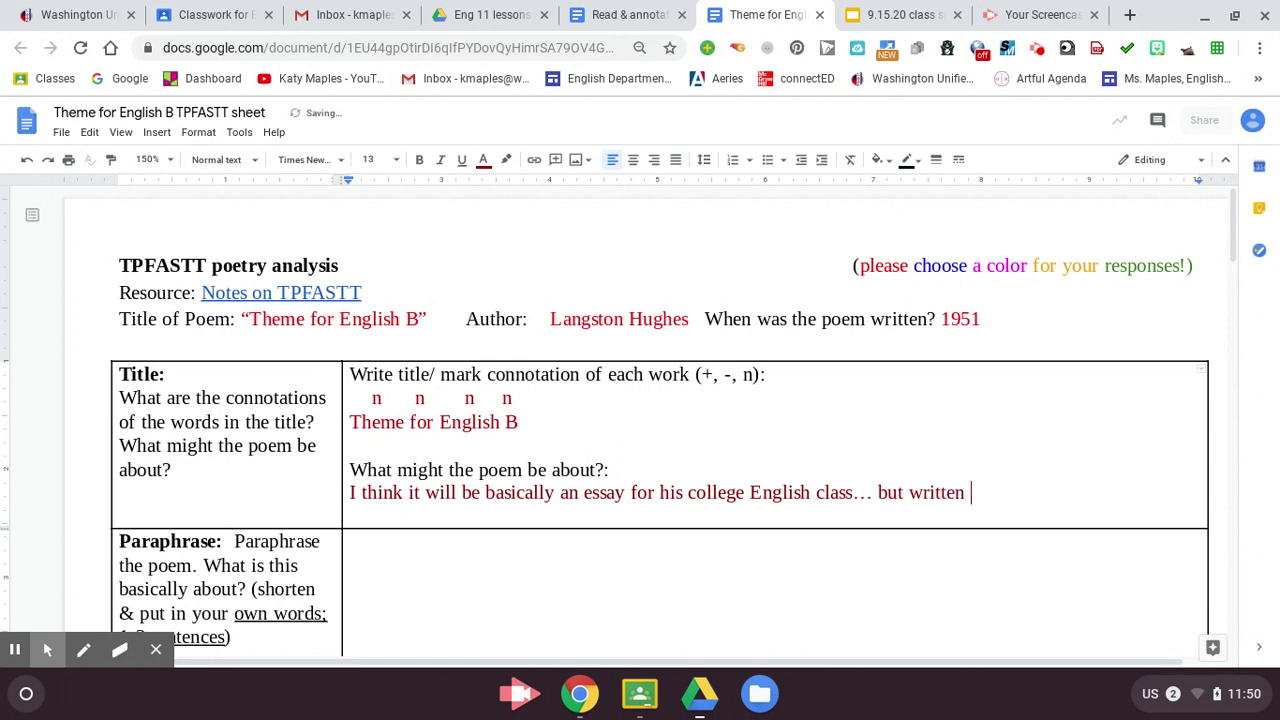
{"action": "type", "text": "as a poem."}
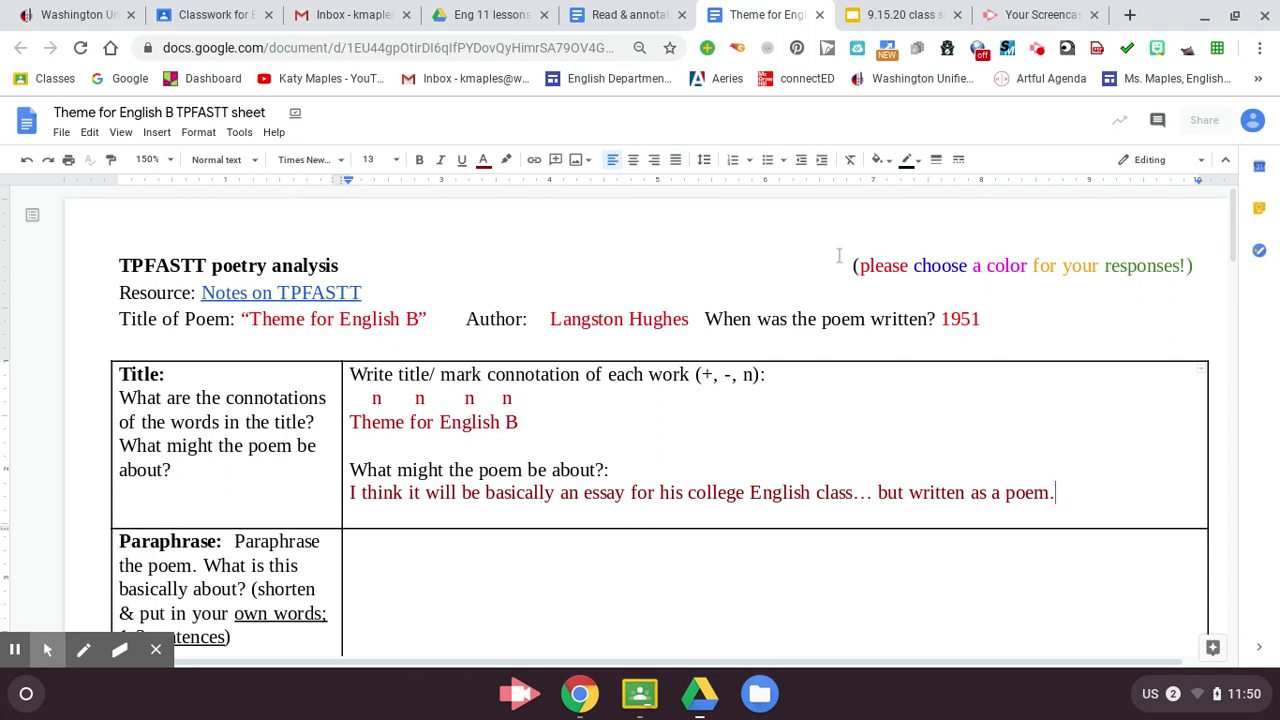
Read through the annotated poem "Theme for English B" from its first line to line 41, including the margin comments.
{"action": "left_click", "coordinate": [615, 18]}
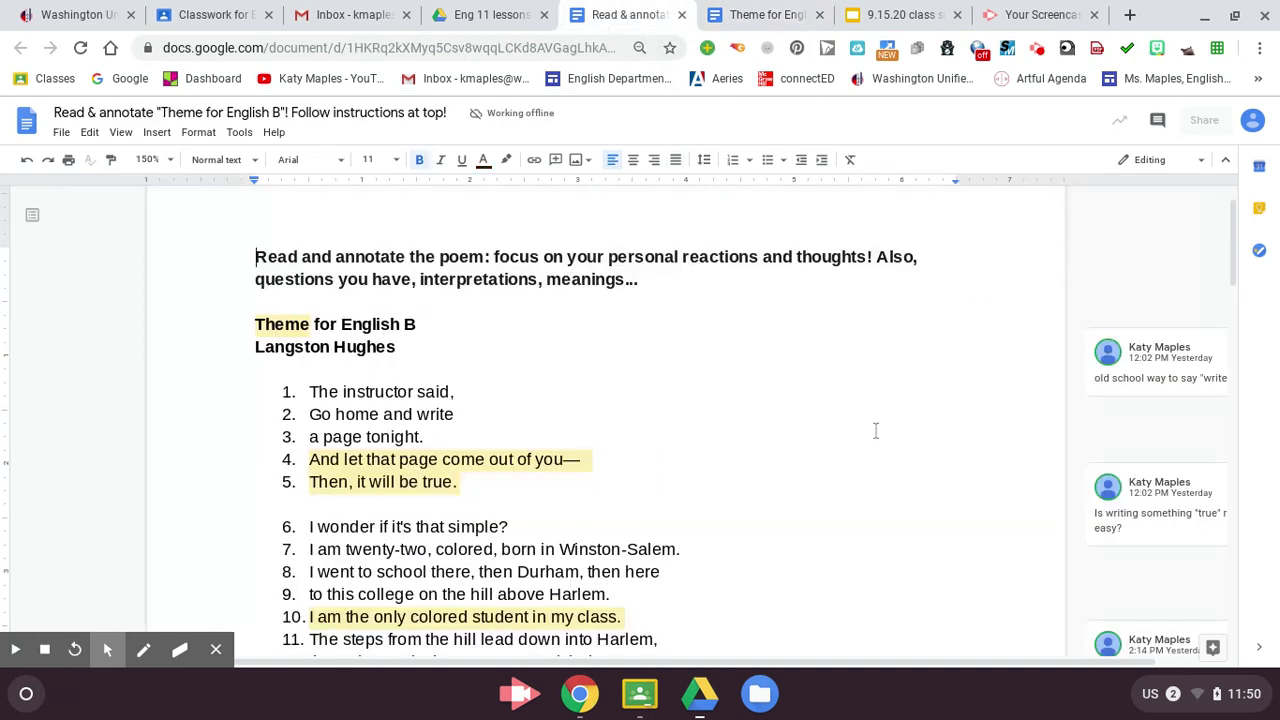
{"action": "scroll", "coordinate": [885, 431], "scroll_direction": "down", "scroll_amount": 1}
{"action": "scroll", "coordinate": [885, 431], "scroll_direction": "down", "scroll_amount": 1}
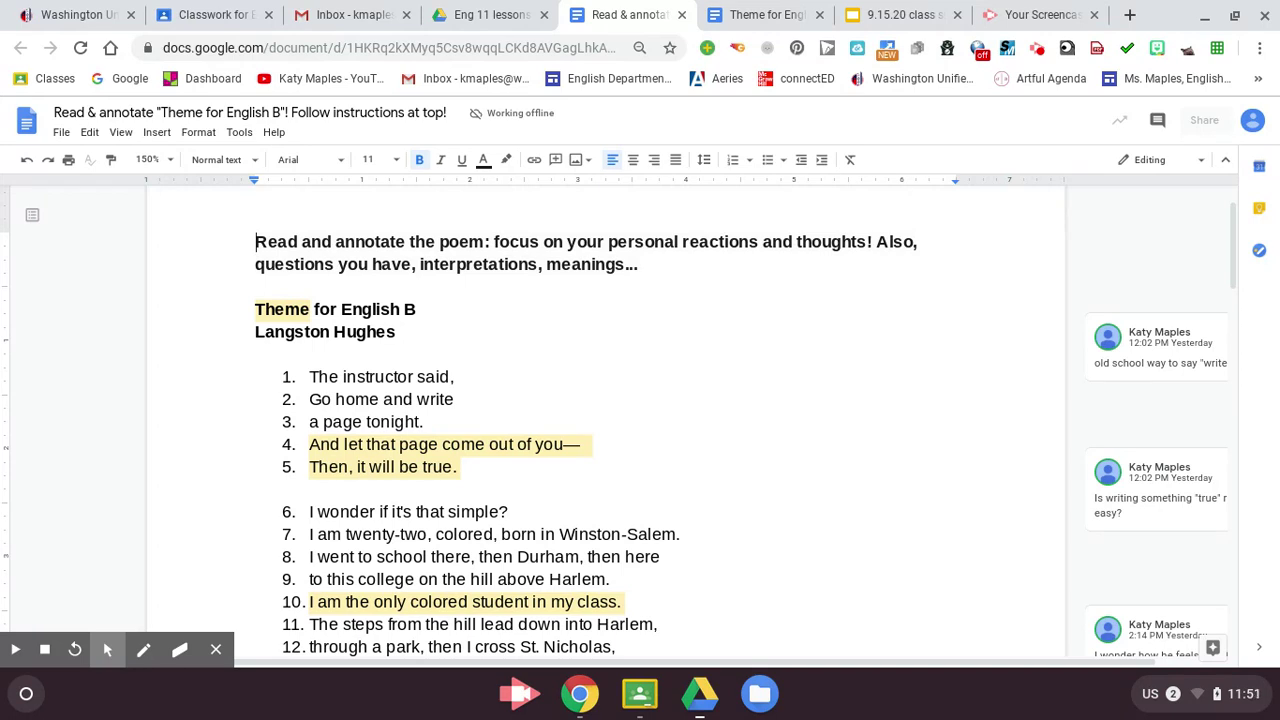
{"action": "scroll", "coordinate": [885, 431], "scroll_direction": "down", "scroll_amount": 1}
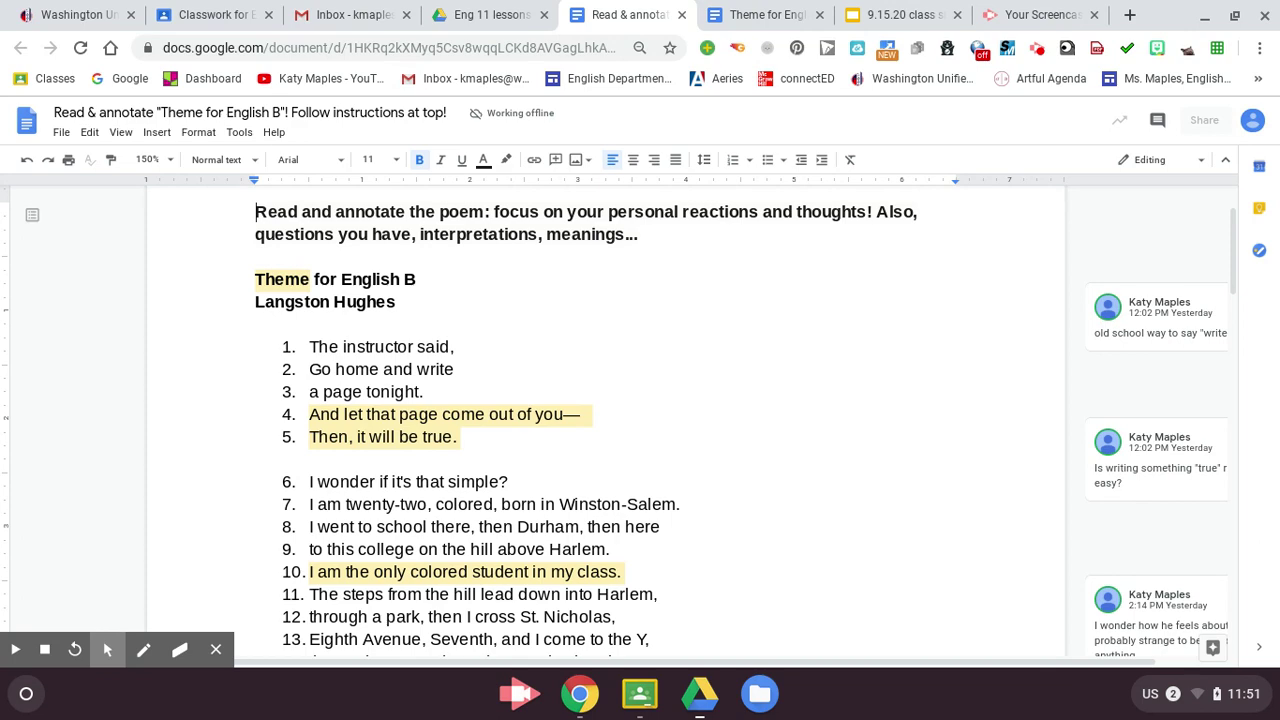
{"action": "scroll", "coordinate": [885, 431], "scroll_direction": "down", "scroll_amount": 2}
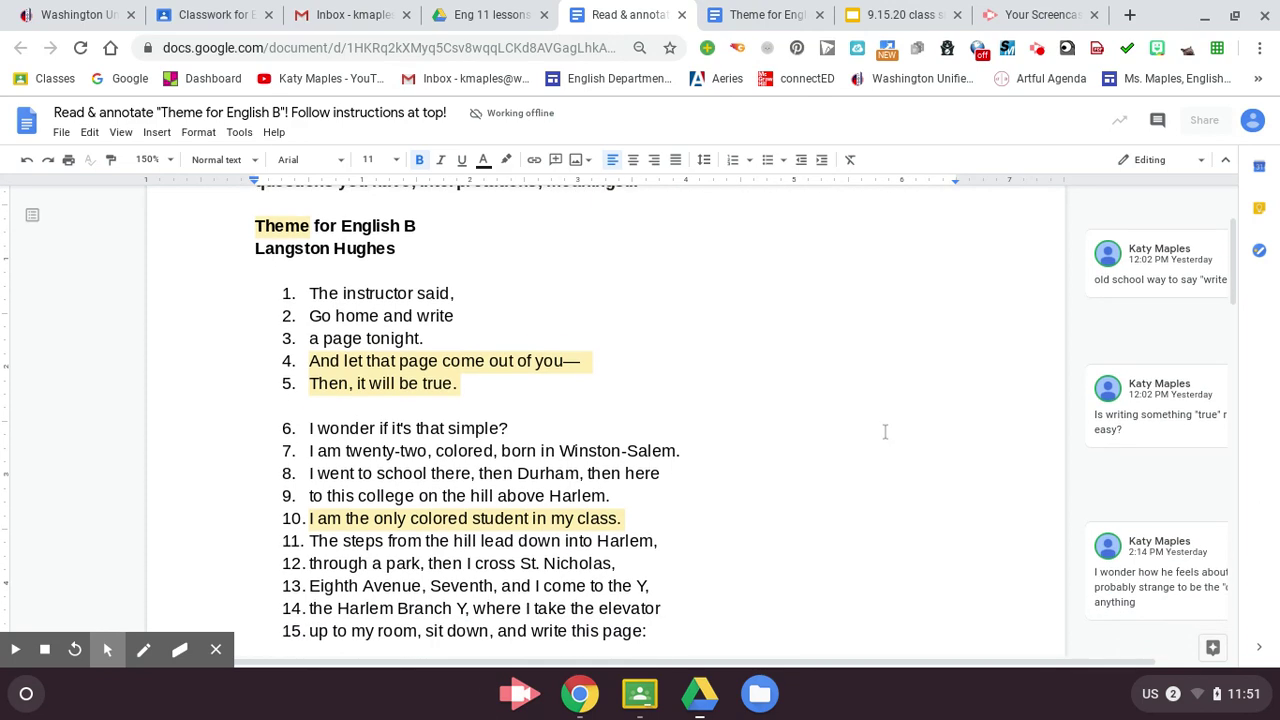
{"action": "scroll", "coordinate": [885, 431], "scroll_direction": "down", "scroll_amount": 1}
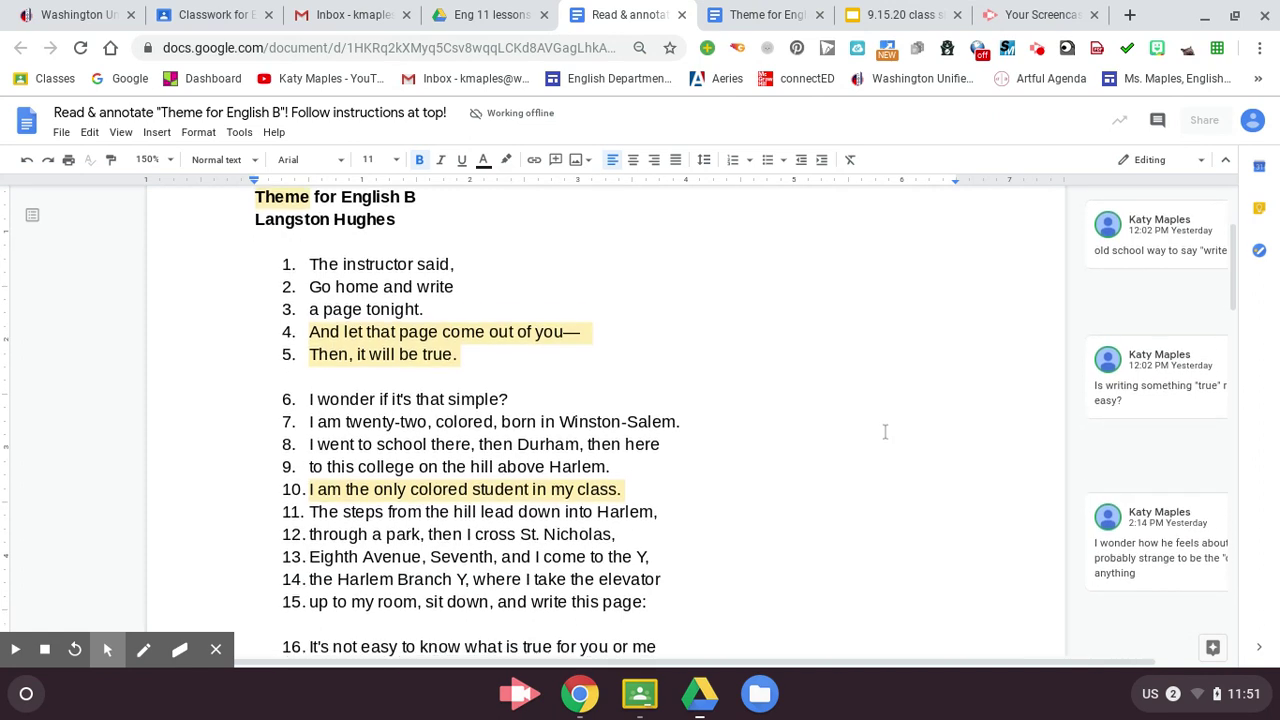
{"action": "scroll", "coordinate": [885, 431], "scroll_direction": "down", "scroll_amount": 1}
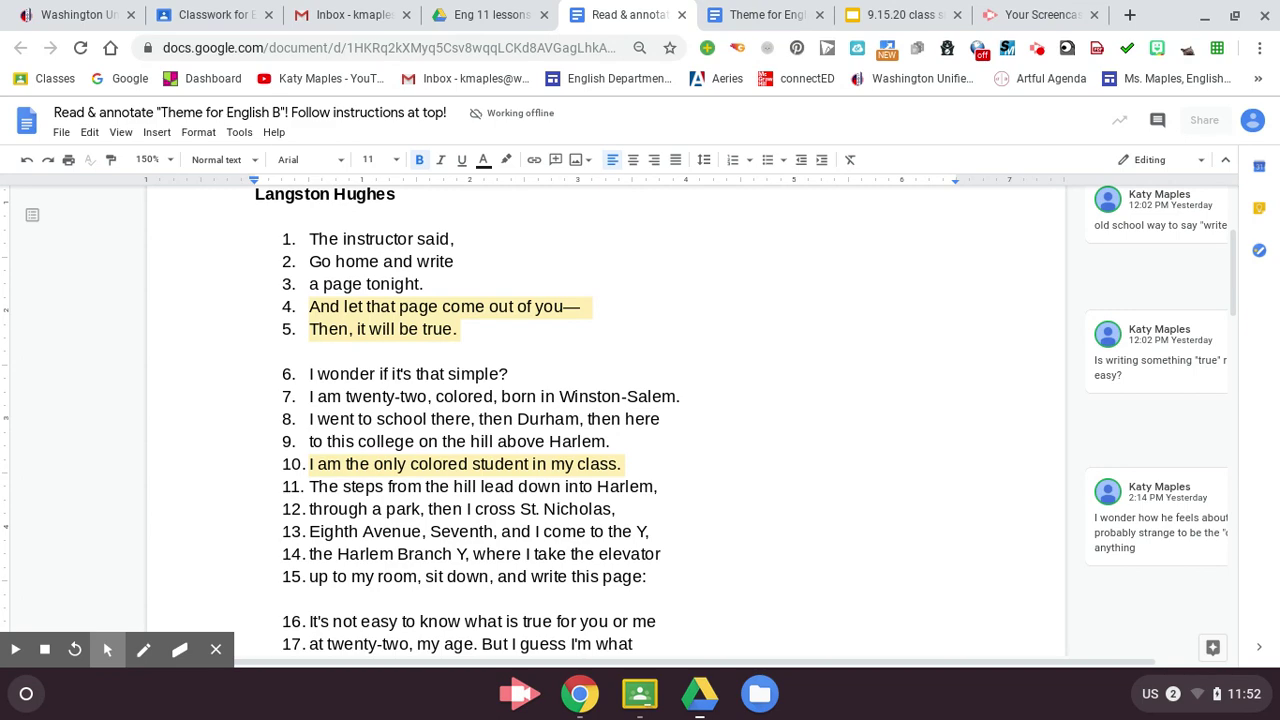
{"action": "scroll", "coordinate": [661, 563], "scroll_direction": "down", "scroll_amount": 7}
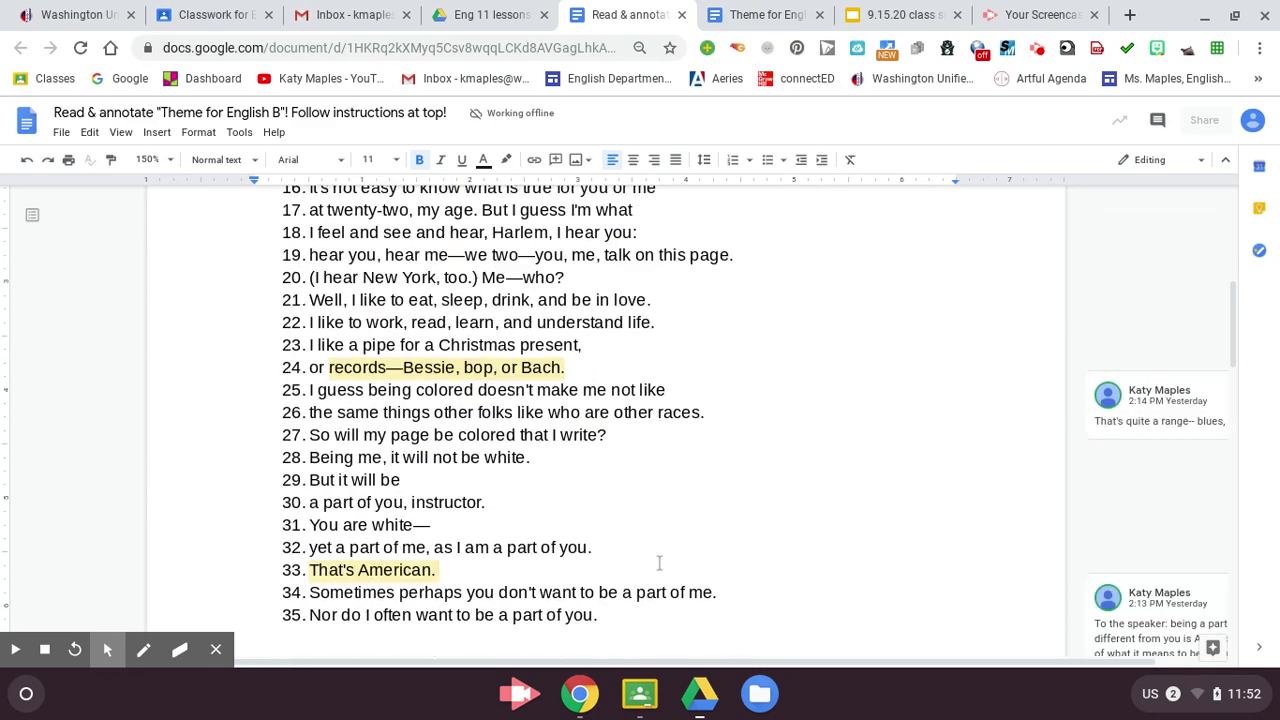
{"action": "scroll", "coordinate": [661, 563], "scroll_direction": "up", "scroll_amount": 2}
{"action": "scroll", "coordinate": [661, 563], "scroll_direction": "up", "scroll_amount": 3}
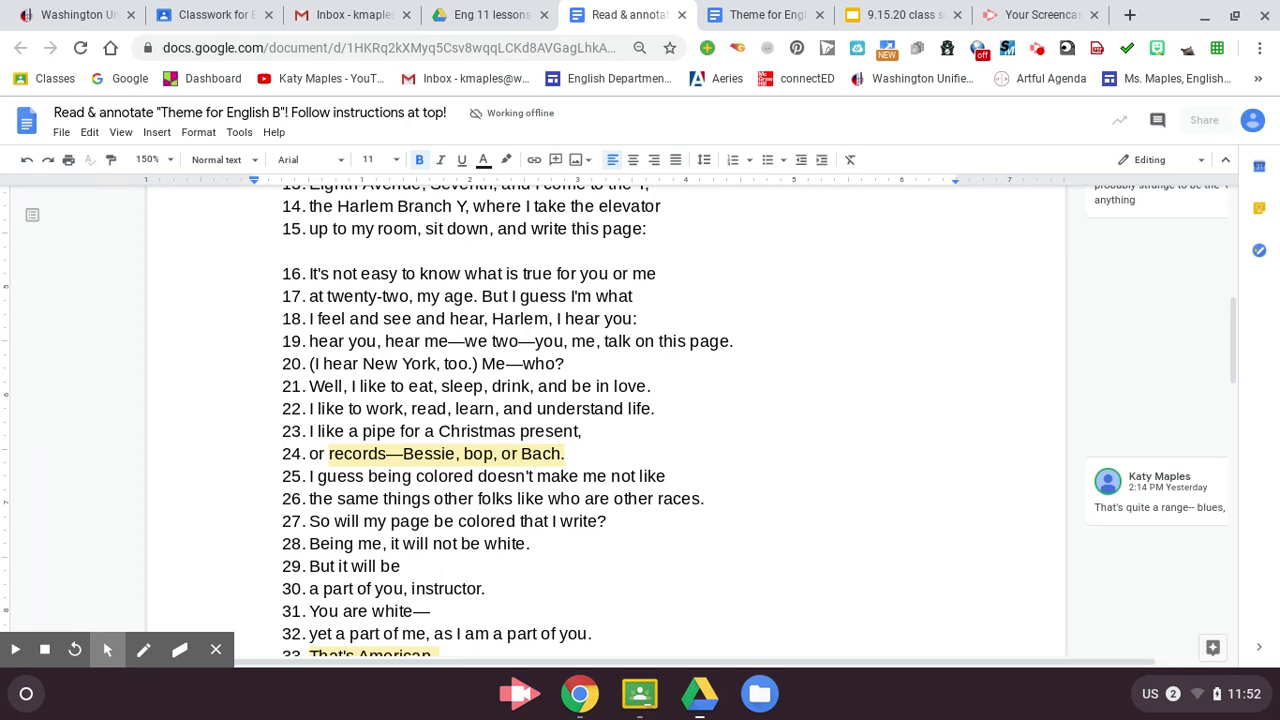
{"action": "scroll", "coordinate": [686, 537], "scroll_direction": "down", "scroll_amount": 3}
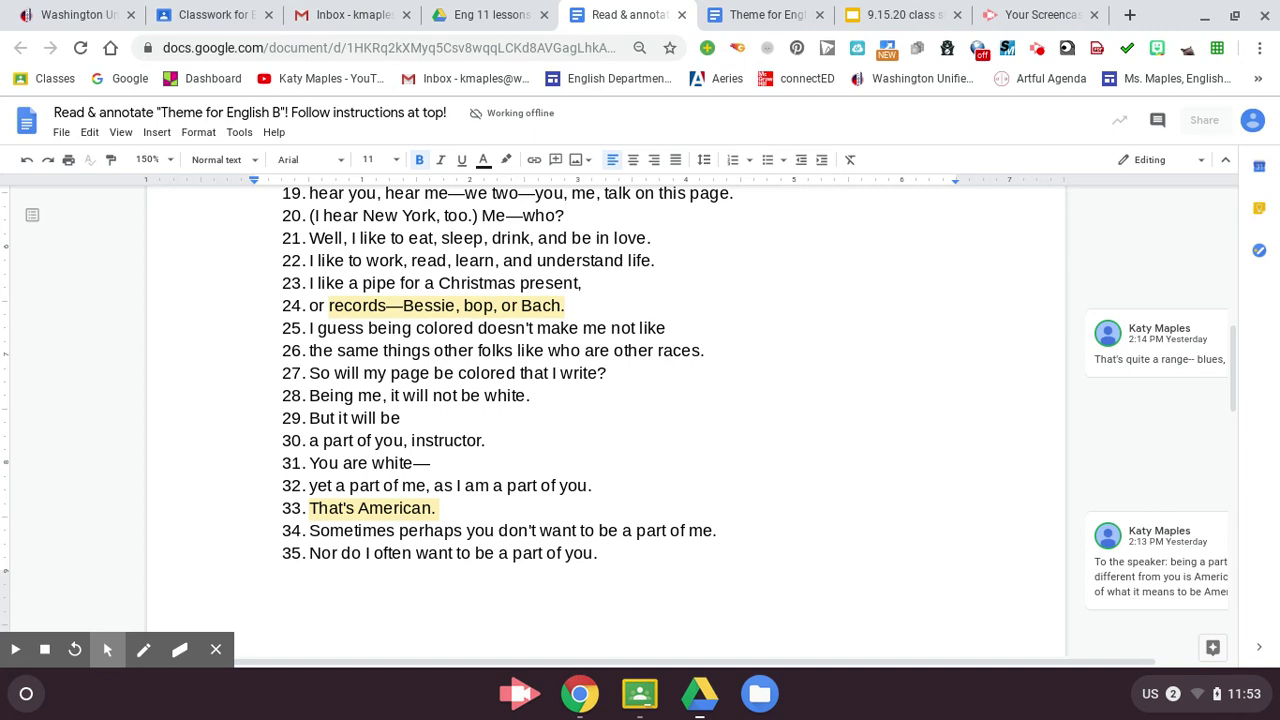
{"action": "scroll", "coordinate": [689, 534], "scroll_direction": "down", "scroll_amount": 10}
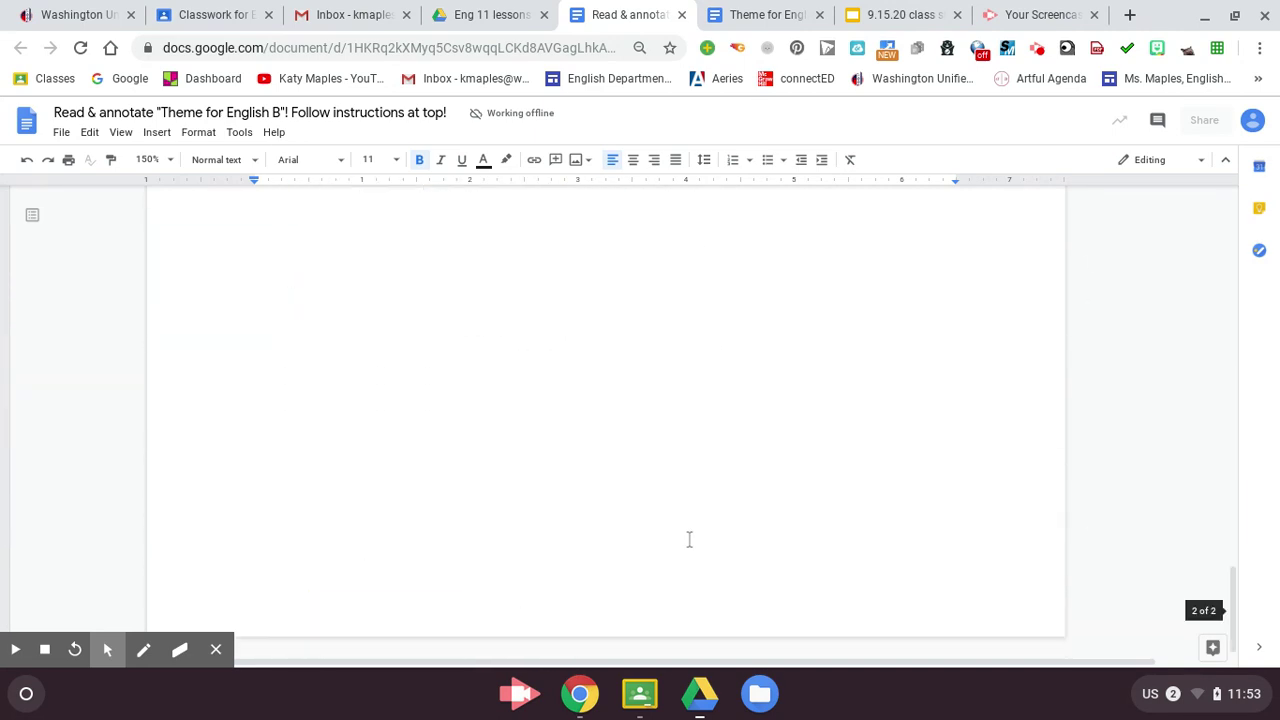
{"action": "scroll", "coordinate": [689, 539], "scroll_direction": "up", "scroll_amount": 10}
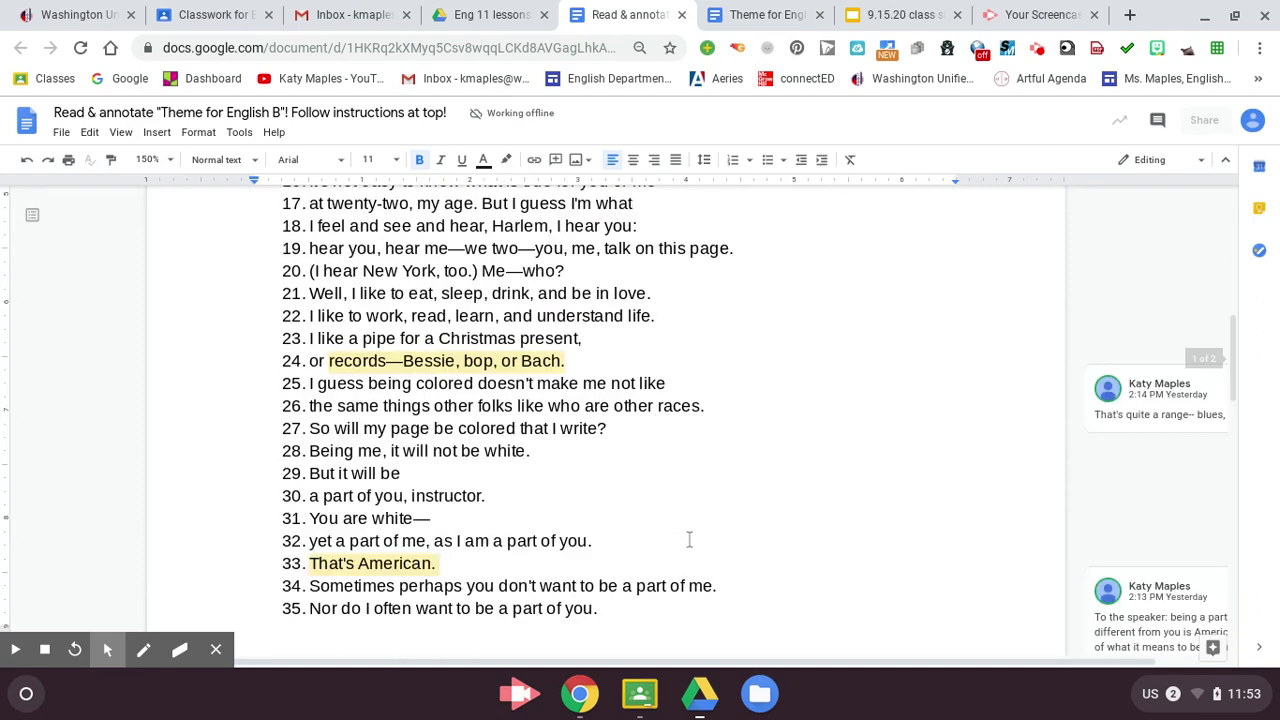
{"action": "scroll", "coordinate": [689, 539], "scroll_direction": "down", "scroll_amount": 10}
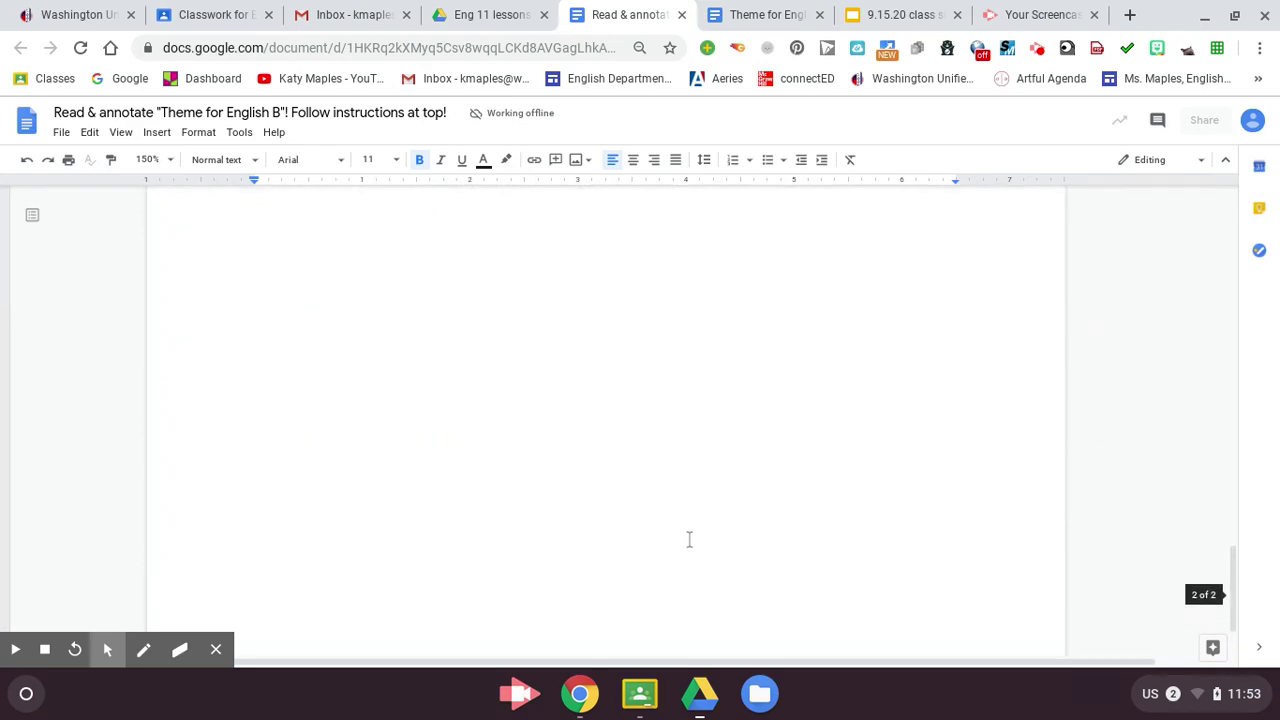
{"action": "scroll", "coordinate": [689, 539], "scroll_direction": "up", "scroll_amount": 3}
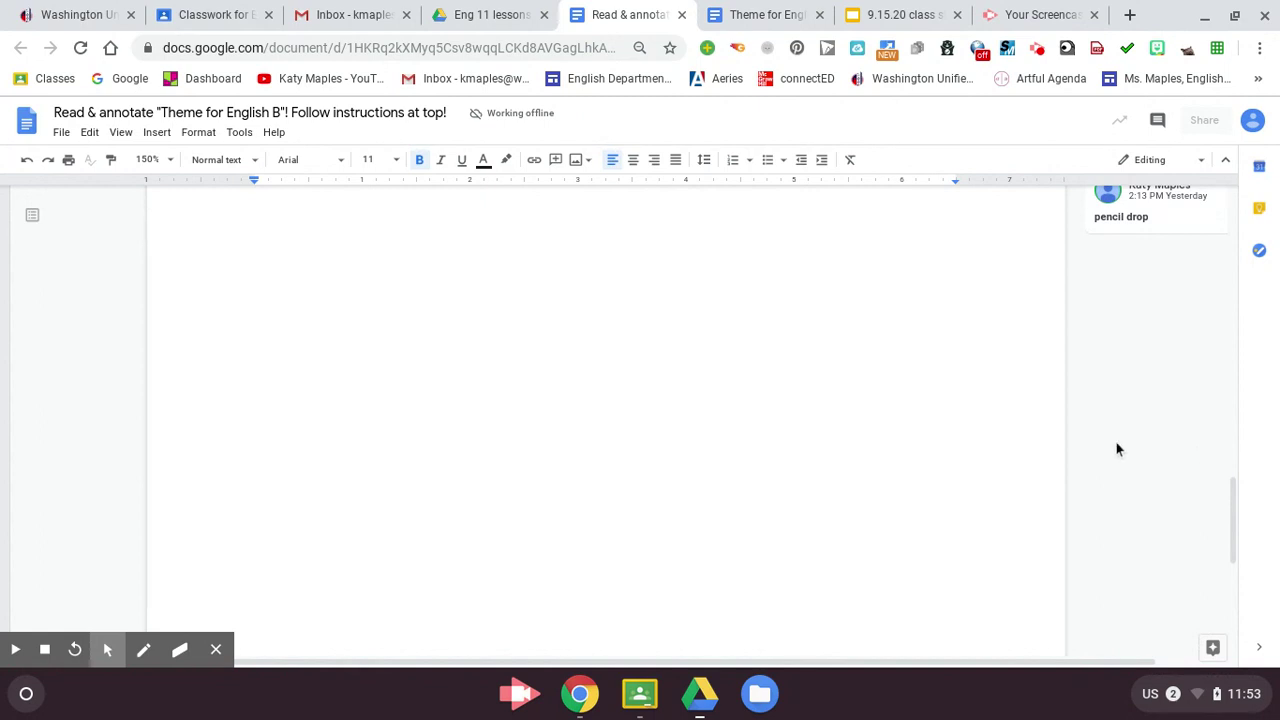
{"action": "scroll", "coordinate": [1110, 449], "scroll_direction": "up", "scroll_amount": 3}
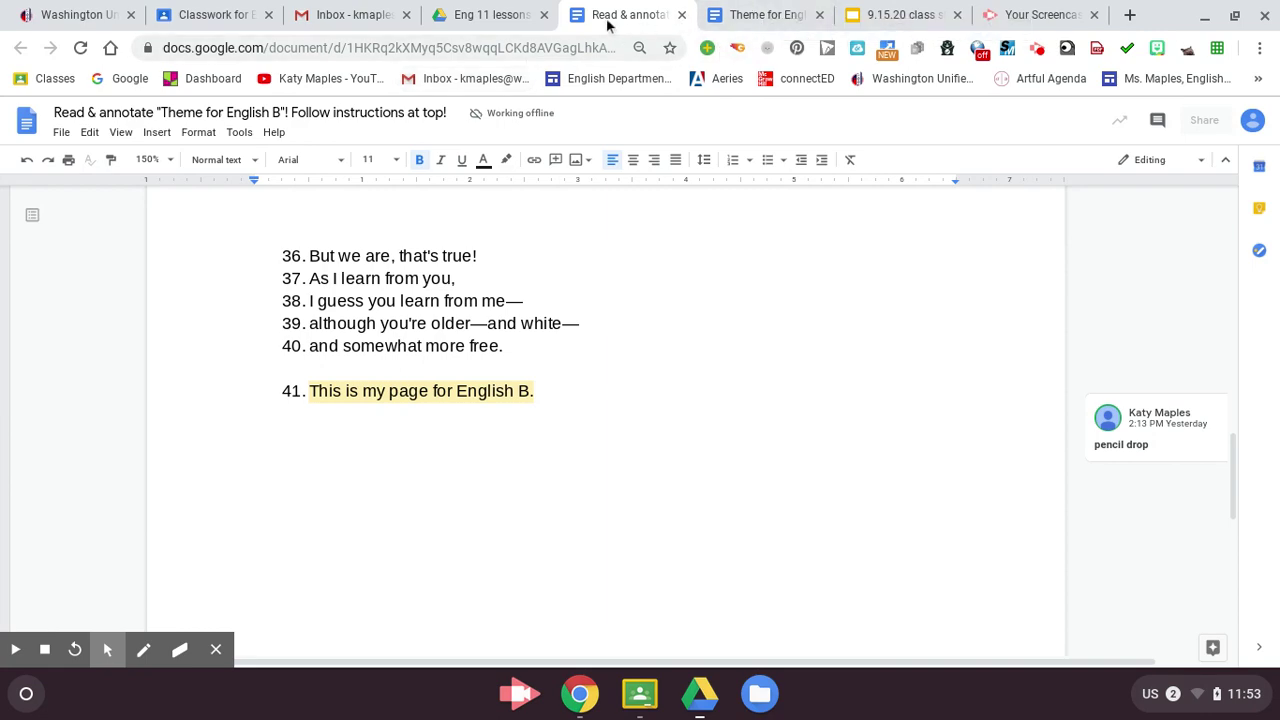
In the TPFASTT sheet, begin the Paraphrase answer with "This poem is about a young man in college writing to his white professor".
{"action": "left_click", "coordinate": [743, 14]}
{"action": "scroll", "coordinate": [694, 406], "scroll_direction": "down", "scroll_amount": 1}
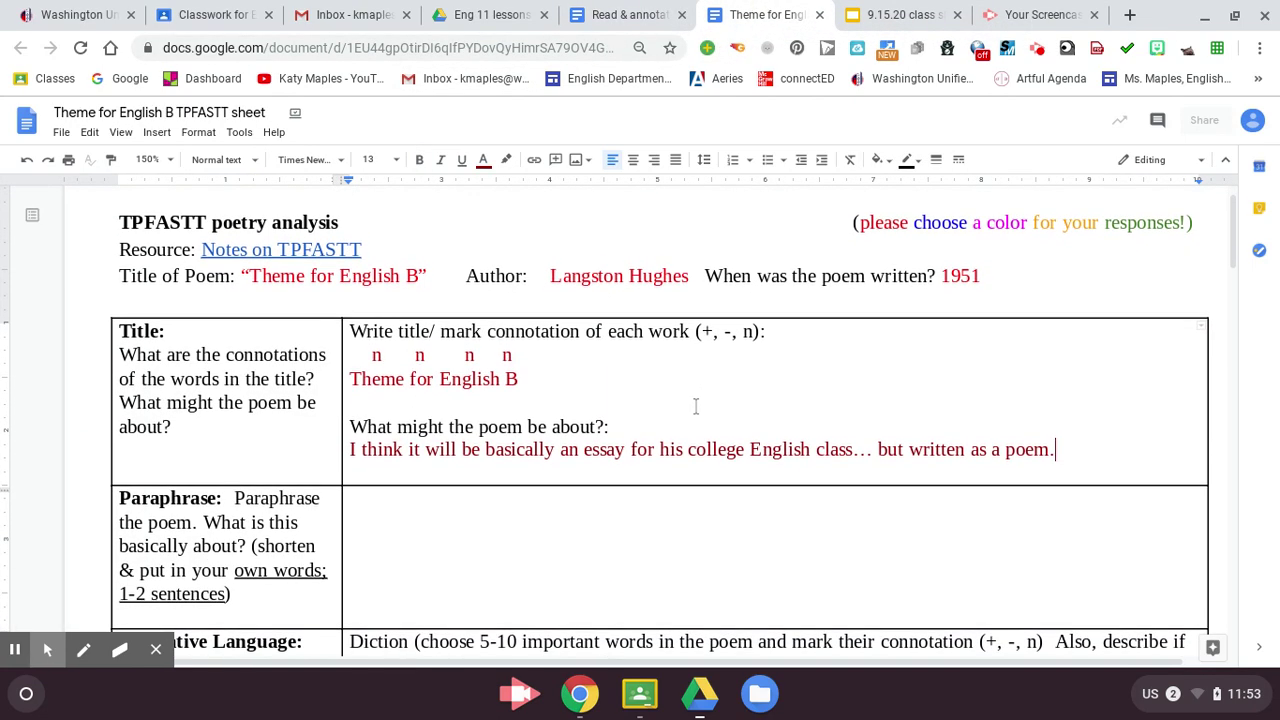
{"action": "scroll", "coordinate": [695, 406], "scroll_direction": "down", "scroll_amount": 1}
{"action": "left_click", "coordinate": [466, 517]}
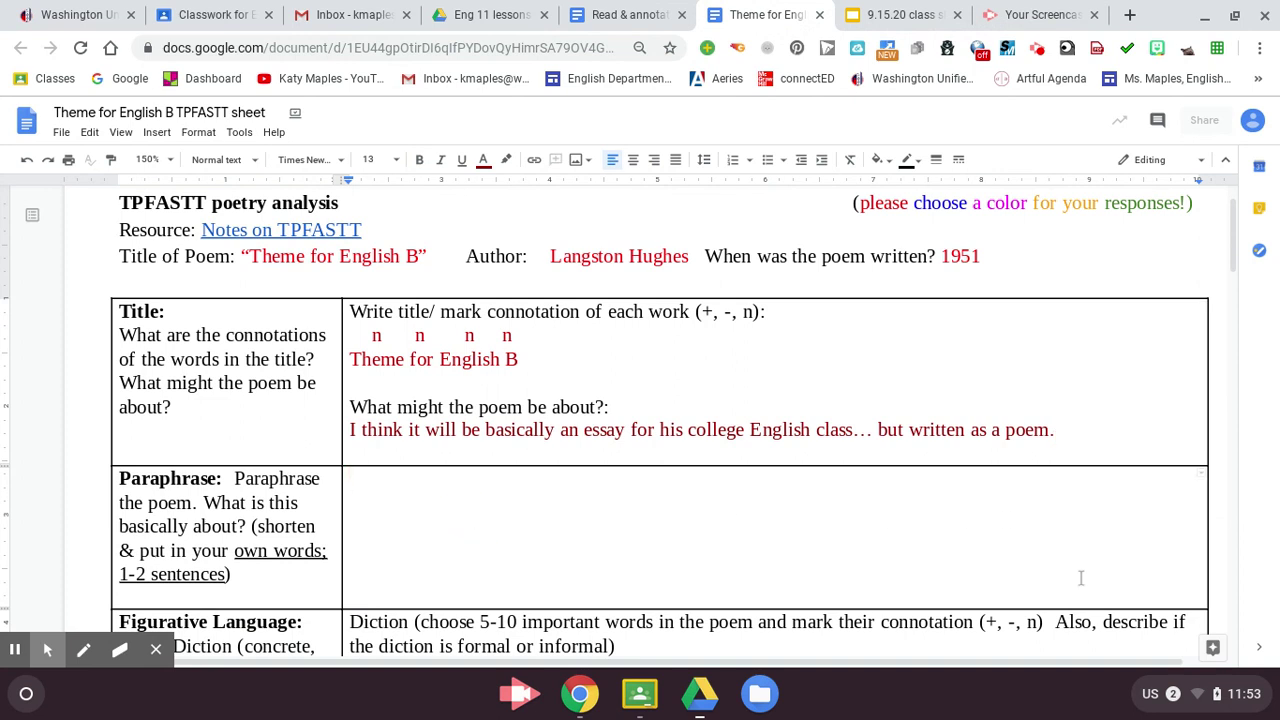
{"action": "type", "text": "This poem"}
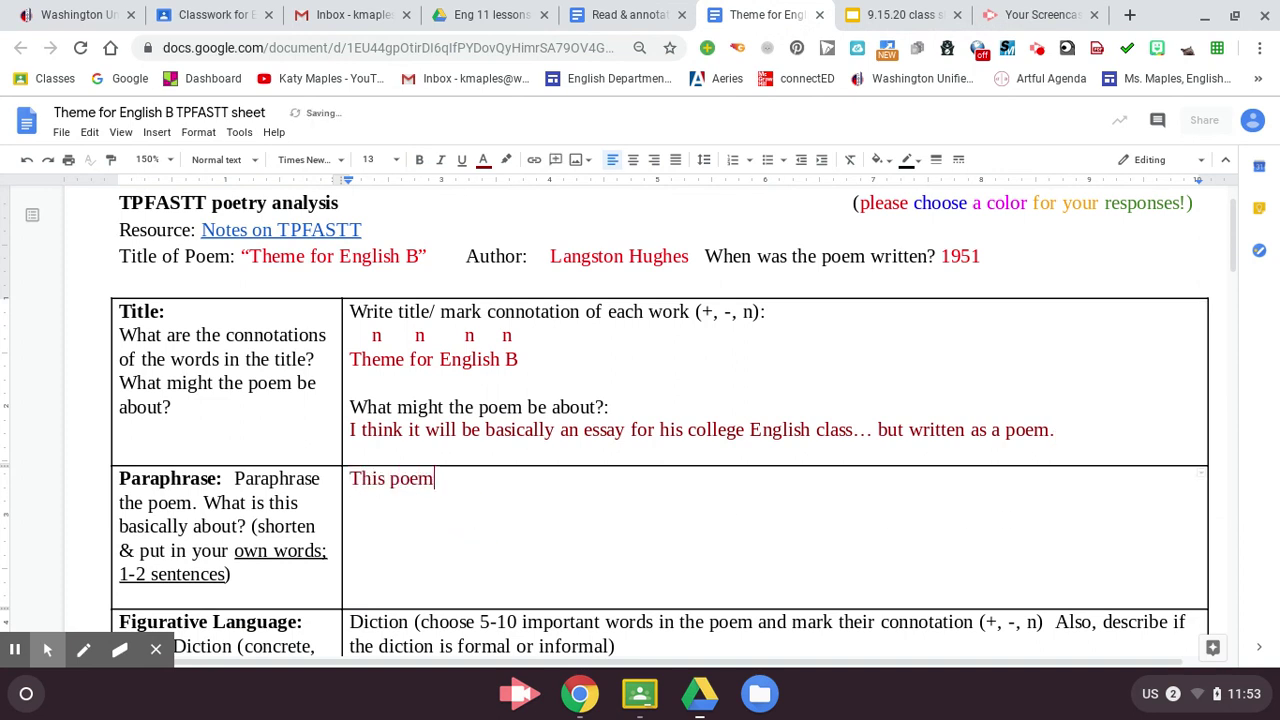
{"action": "type", "text": " is about a "}
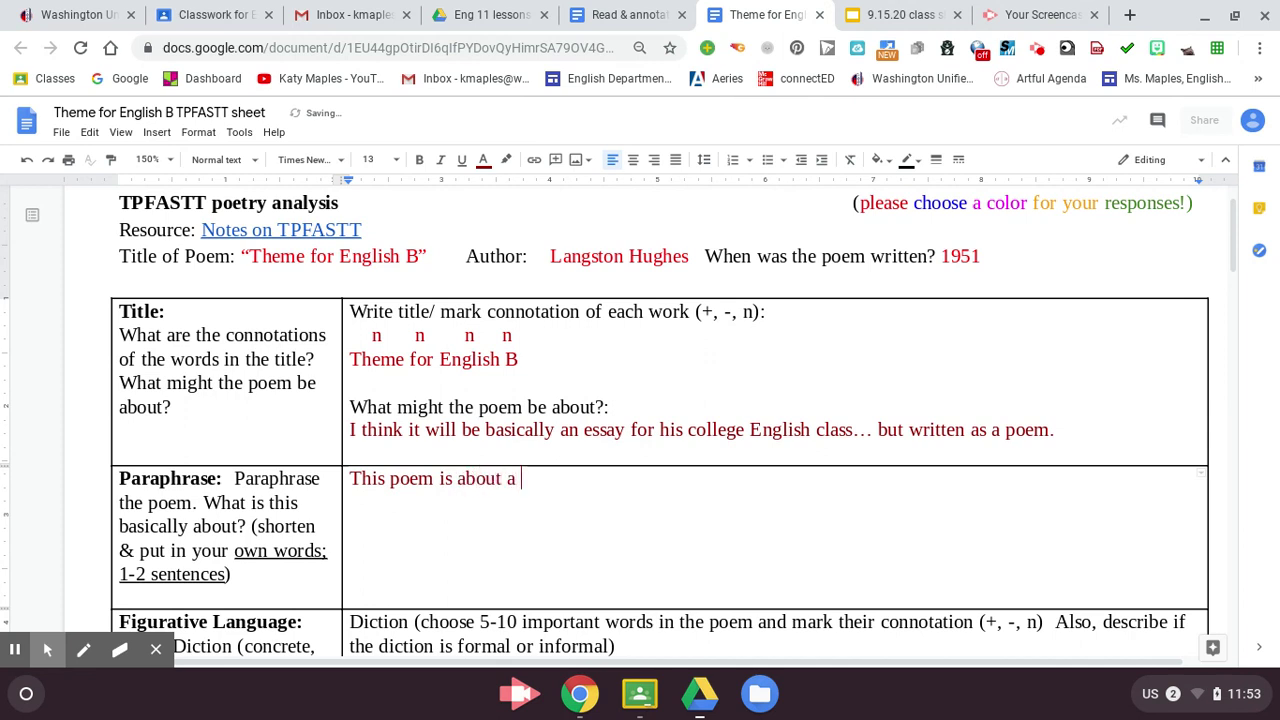
{"action": "type", "text": "young man in "}
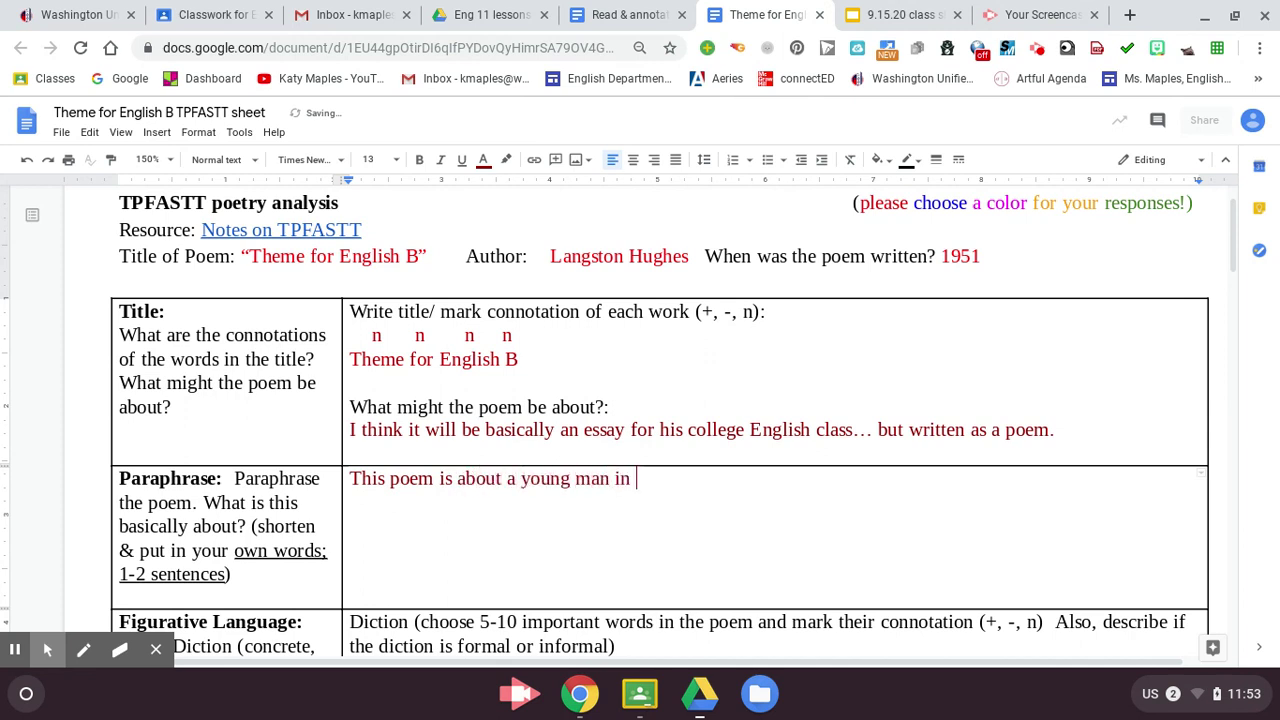
{"action": "type", "text": "college writing"}
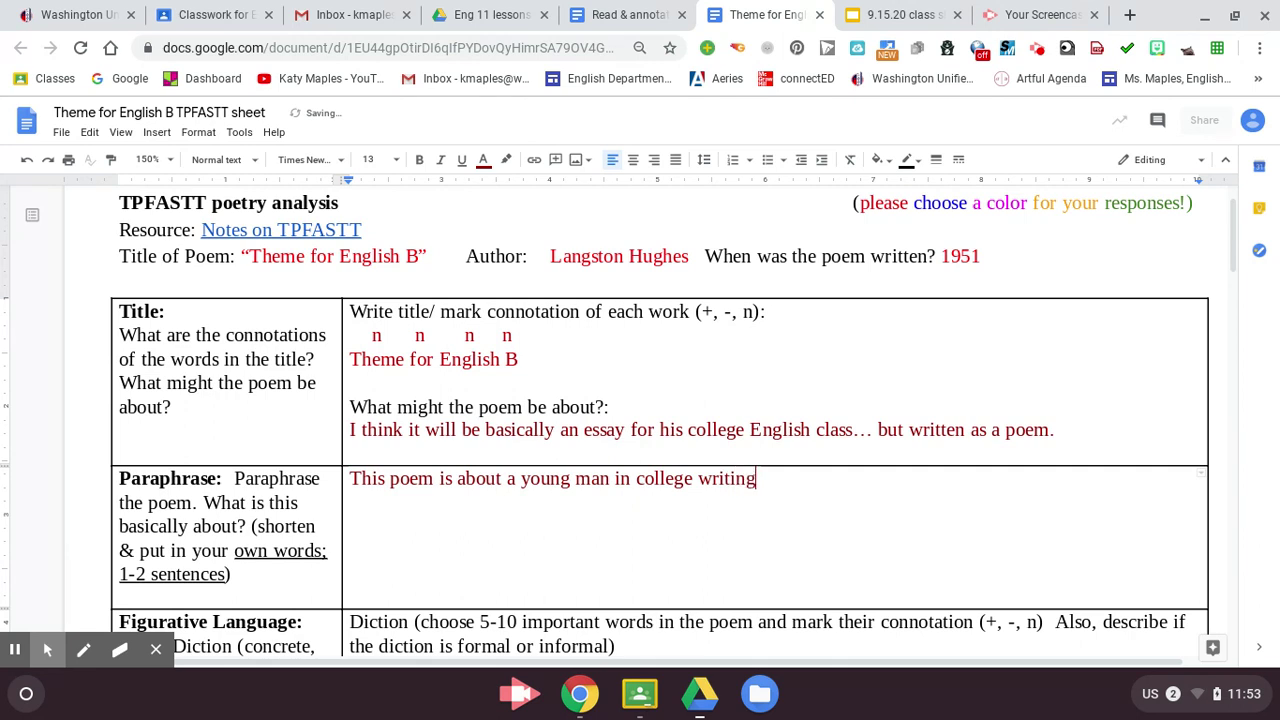
{"action": "type", "text": " to his whit"}
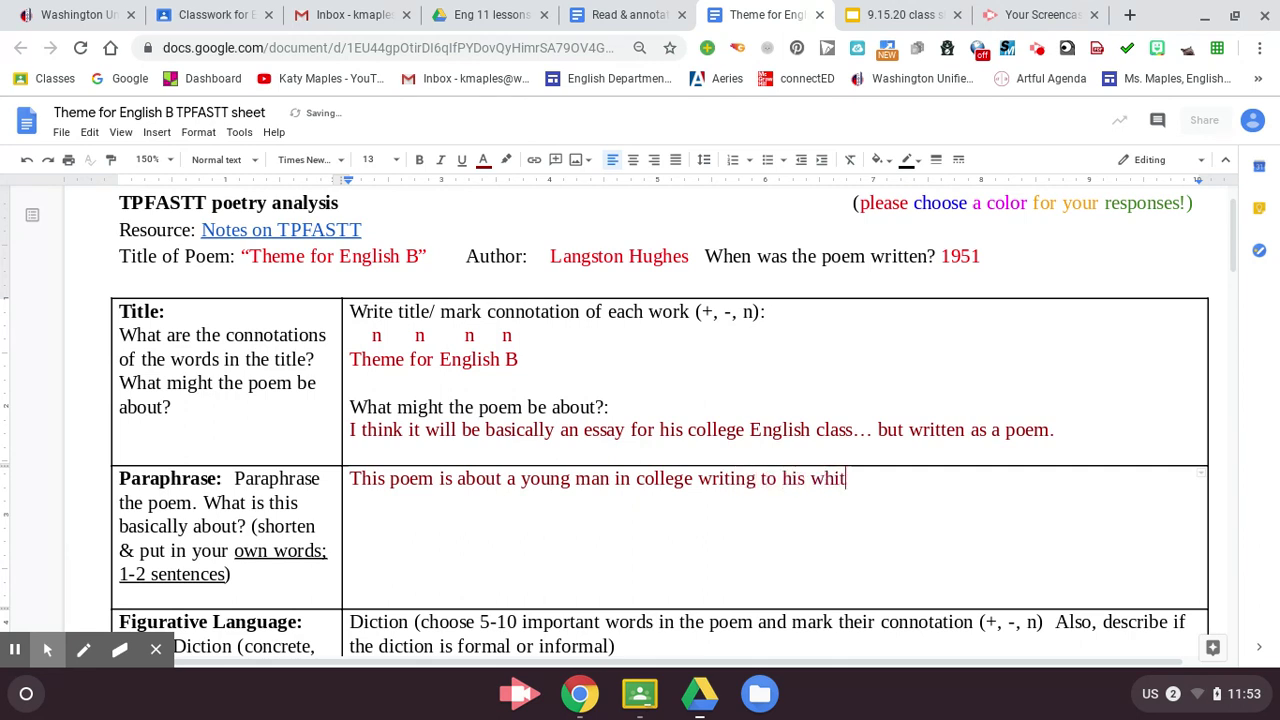
{"action": "type", "text": "e professo"}
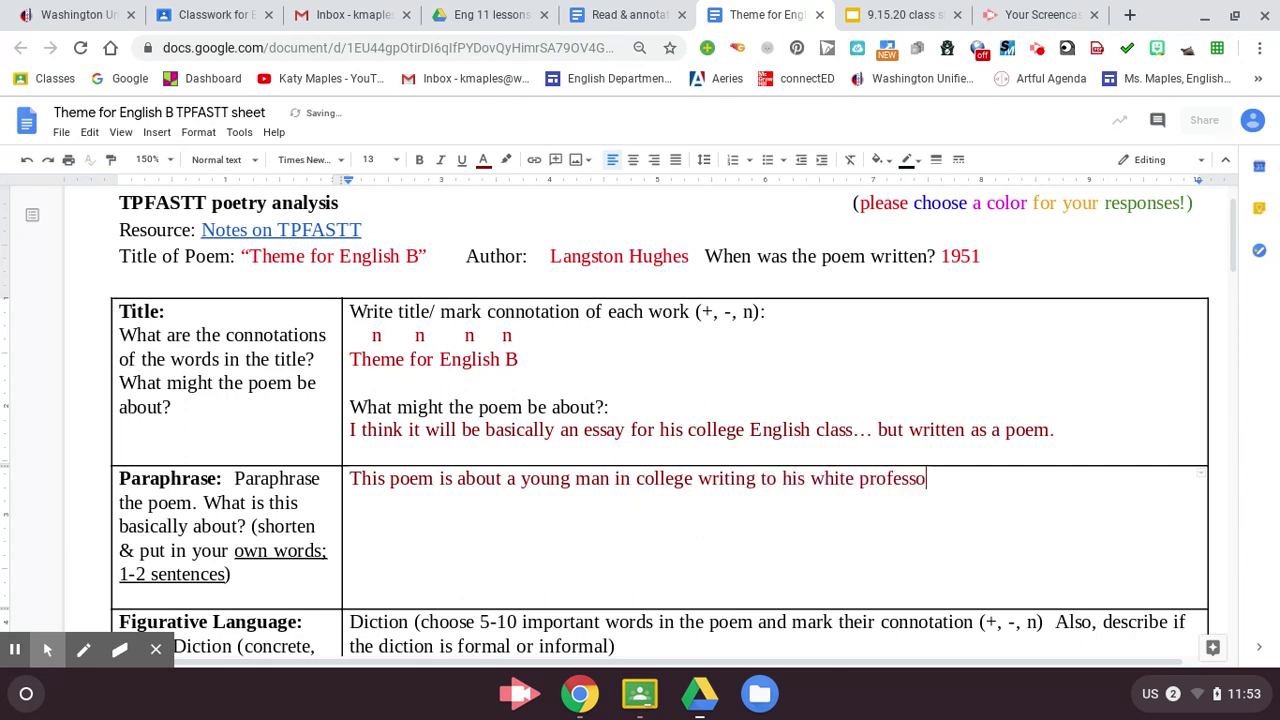
Continue the paraphrase with "-- he considers his own identity as an African American, and also the identity of his older white professor.".
{"action": "type", "text": "r-- he consi"}
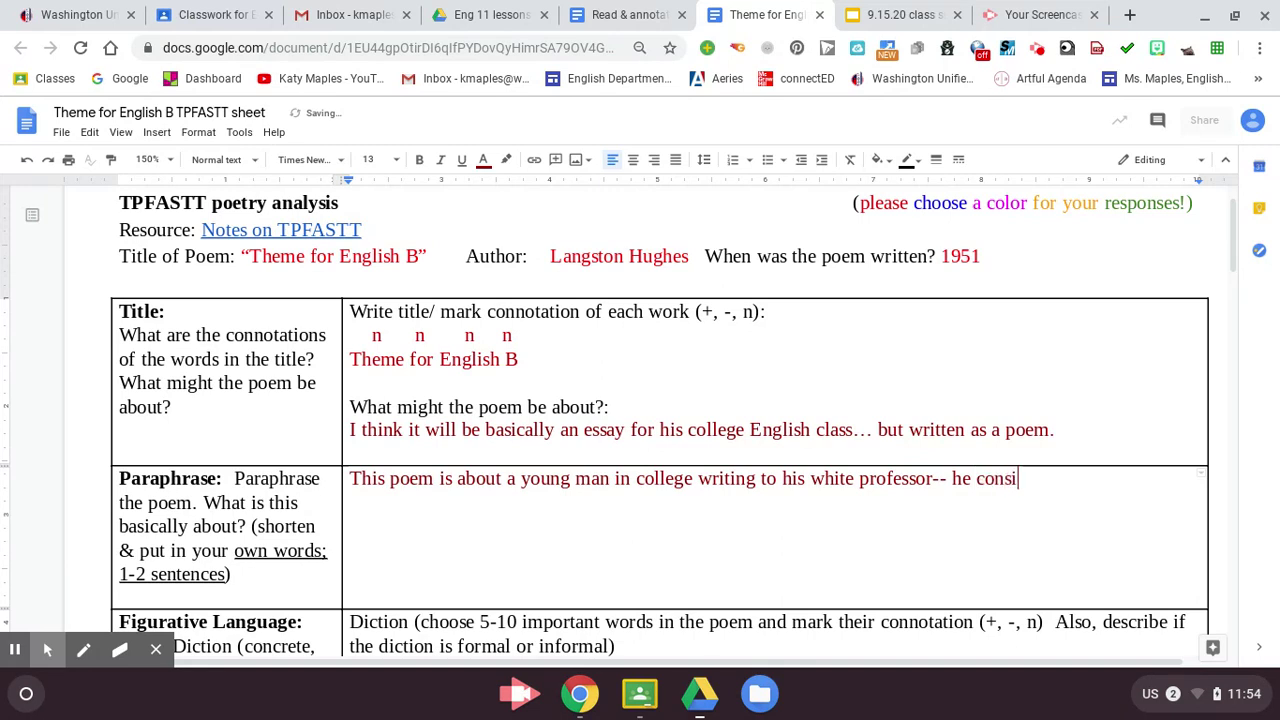
{"action": "type", "text": "ders his o"}
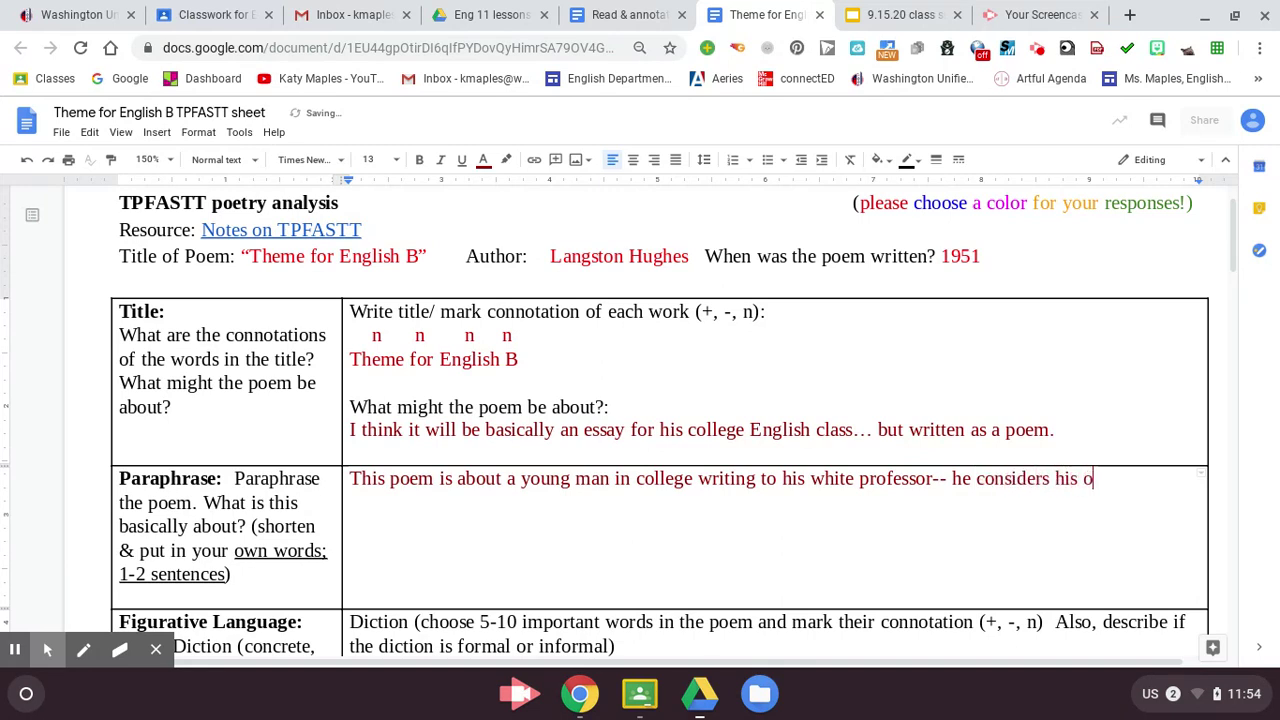
{"action": "type", "text": "wn identity "}
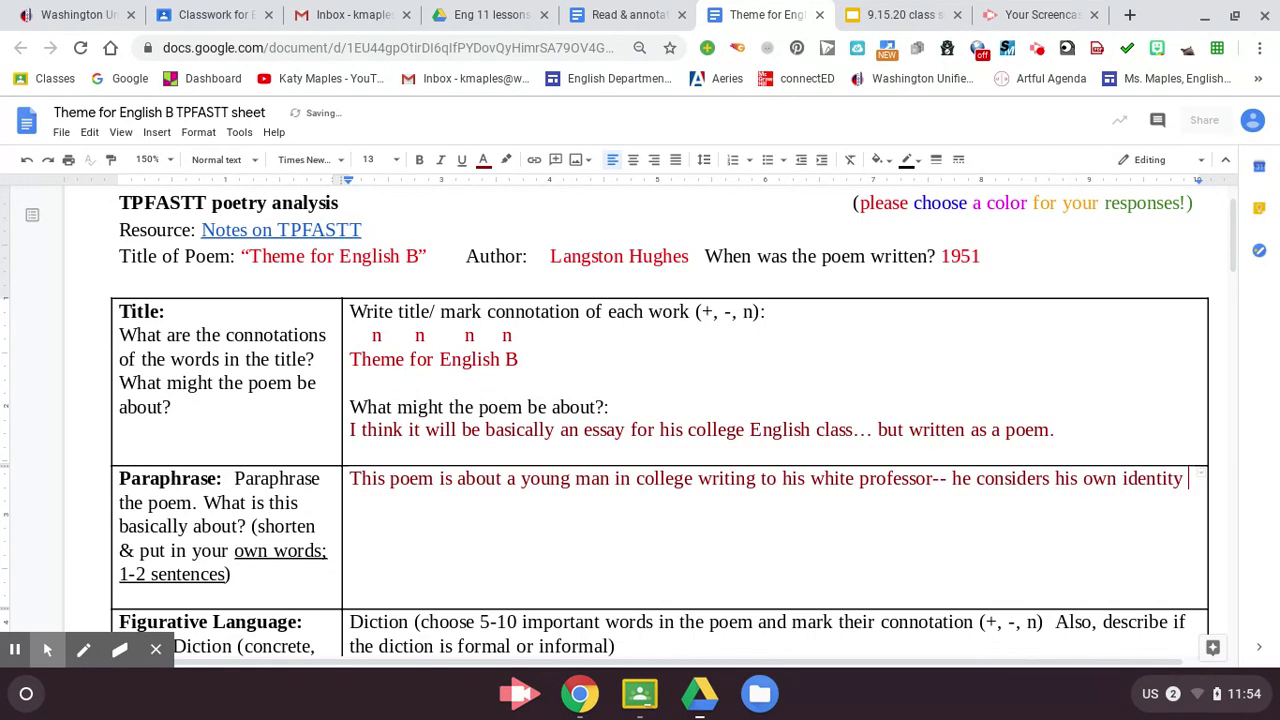
{"action": "type", "text": "as an A"}
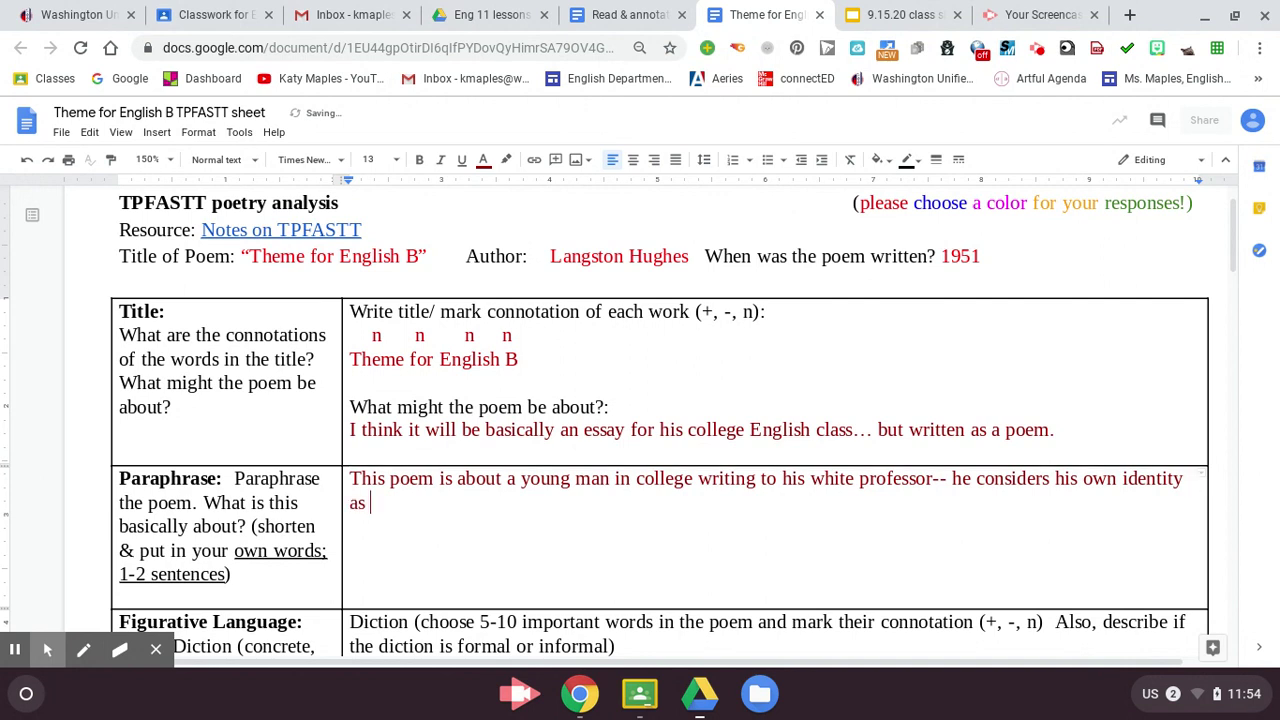
{"action": "type", "text": "fe"}
{"action": "key", "text": "BackSpace"}
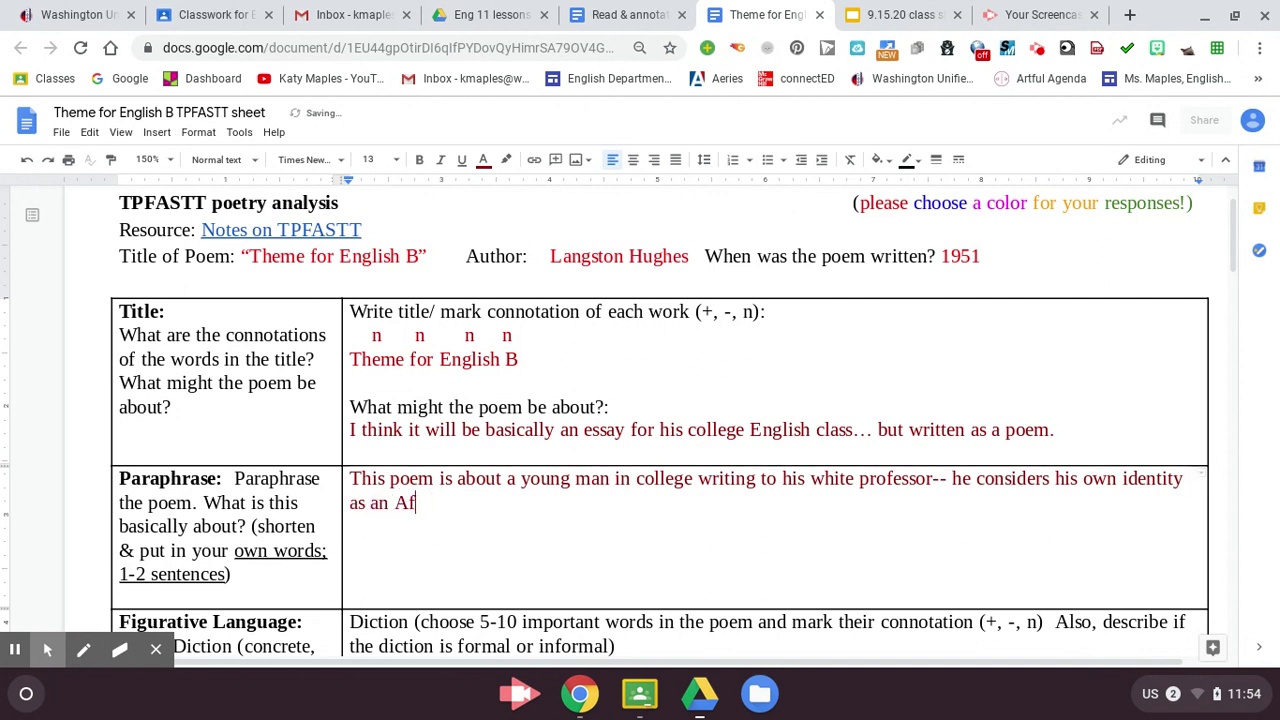
{"action": "type", "text": "rican Americ"}
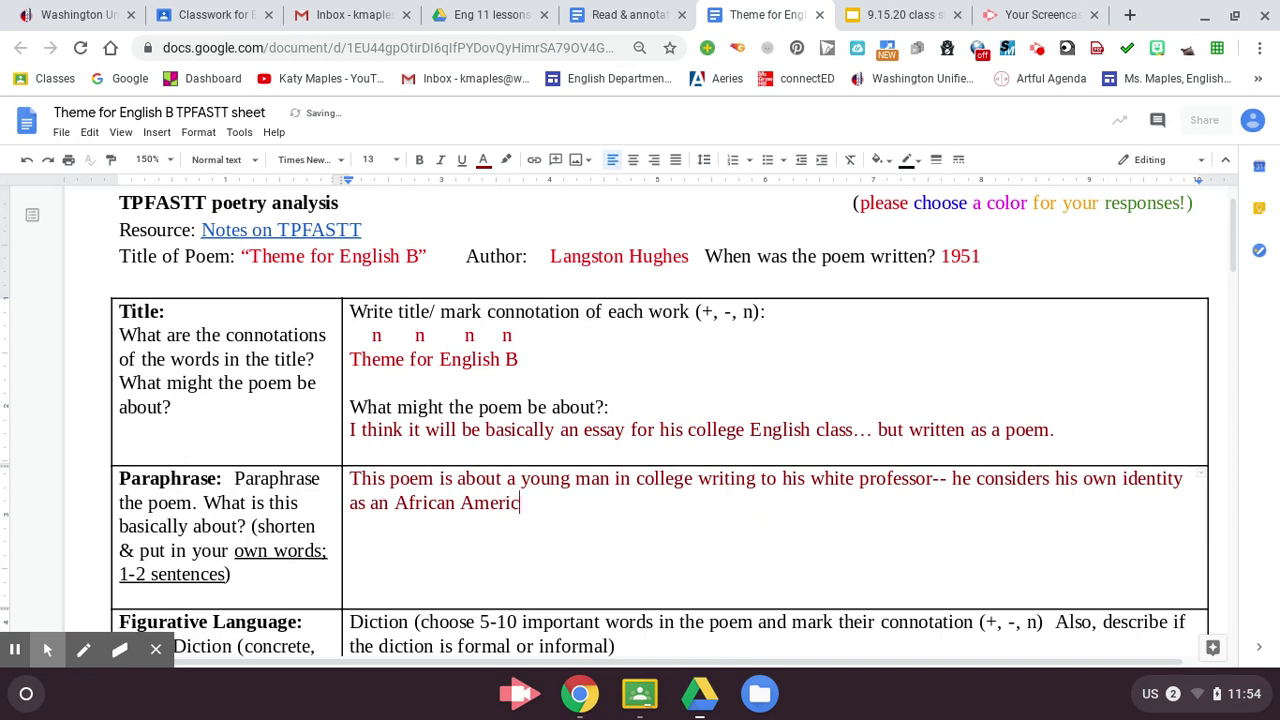
{"action": "type", "text": "an, and also "}
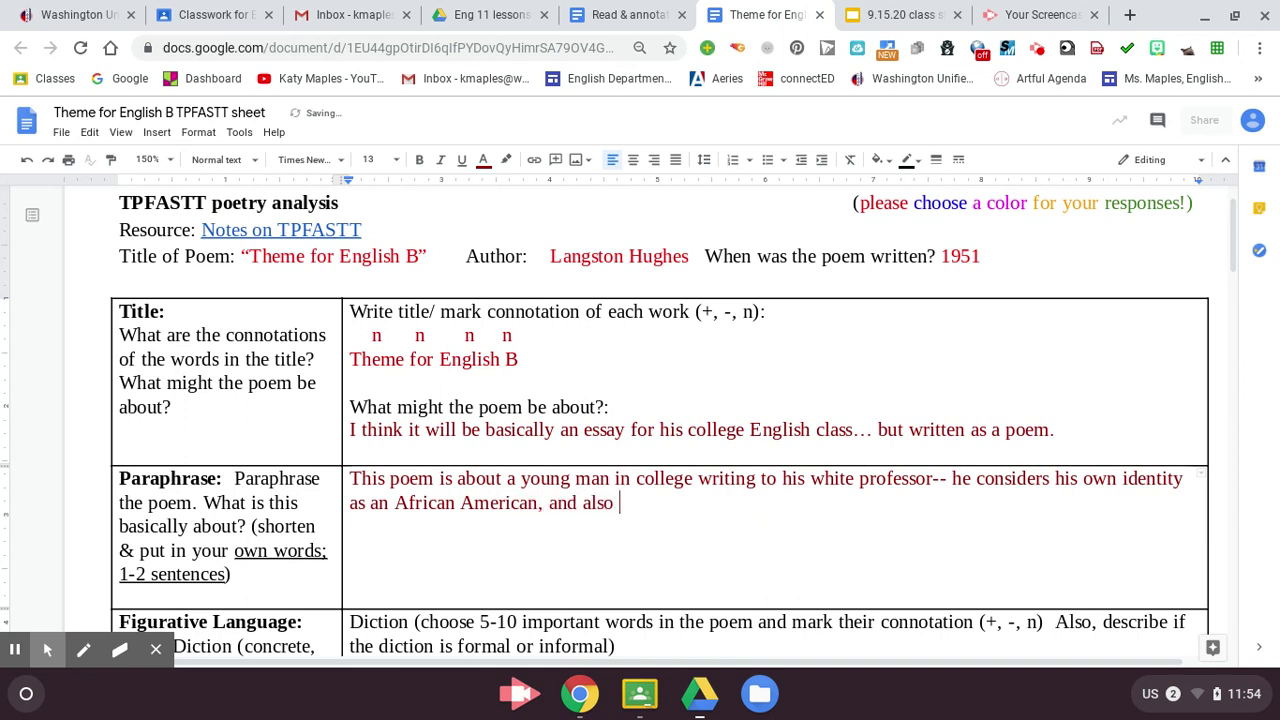
{"action": "type", "text": "the identity of"}
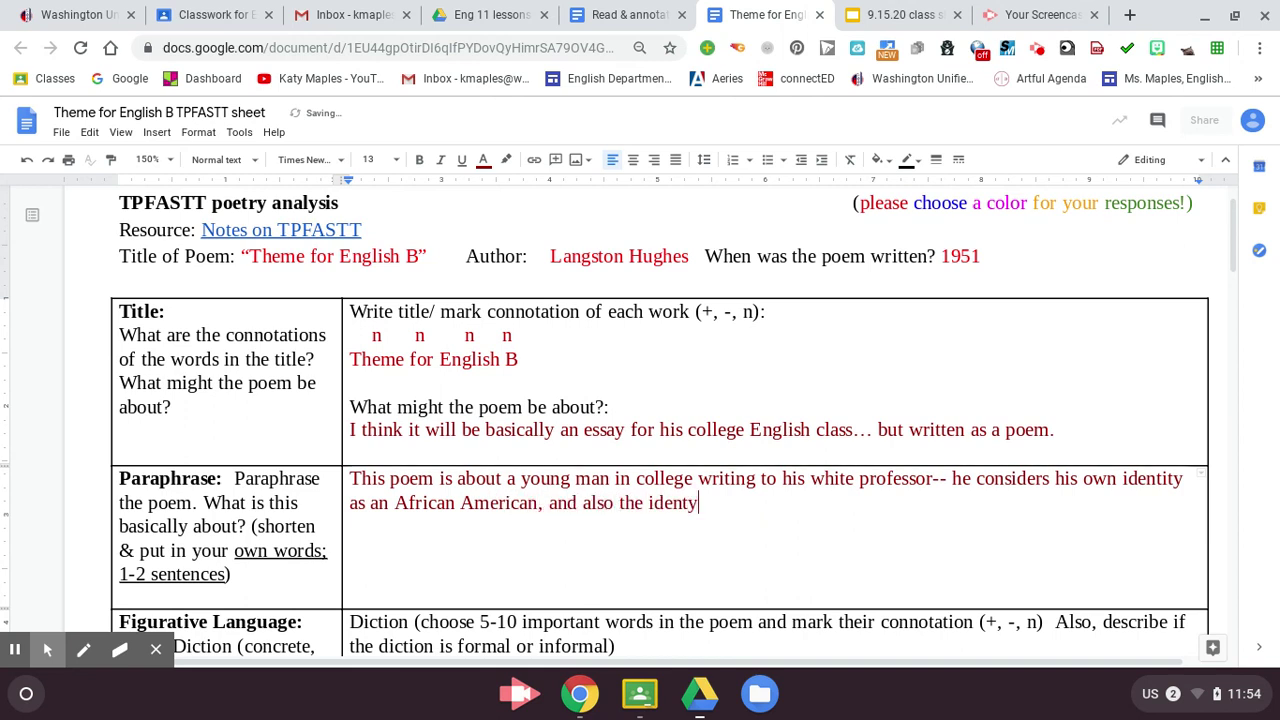
{"action": "type", "text": " hi "}
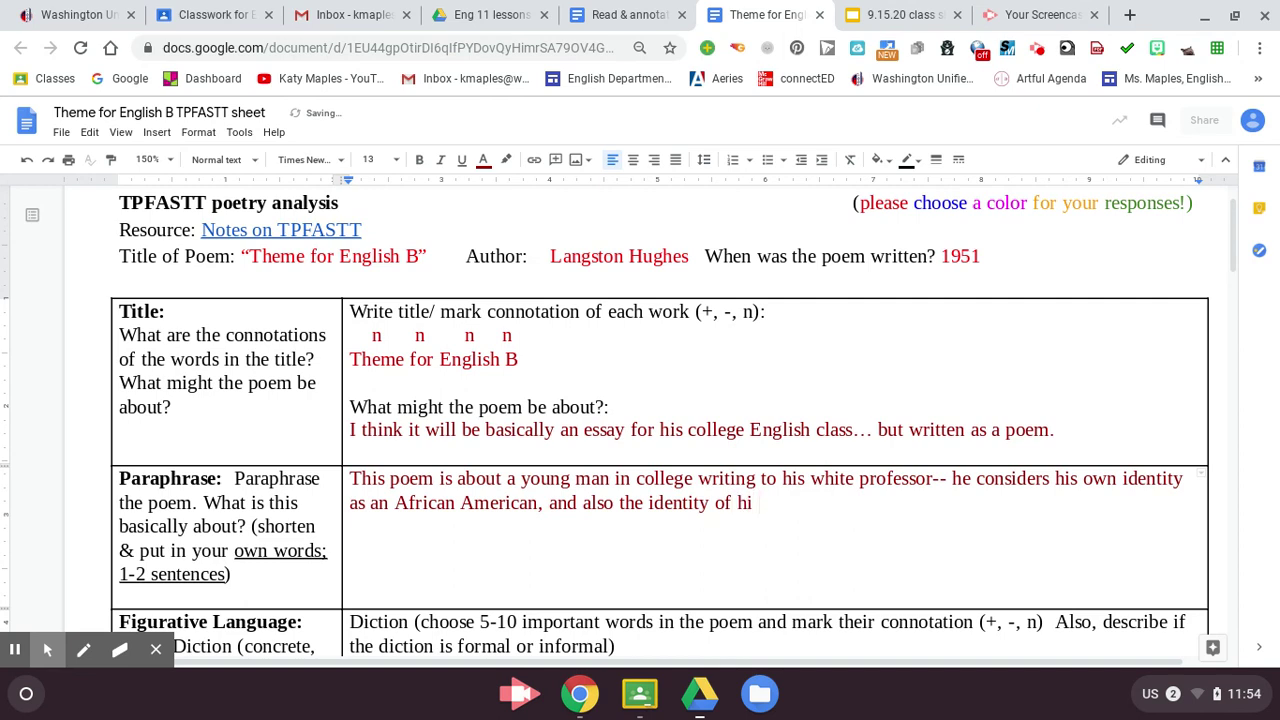
{"action": "type", "text": "s oder"}
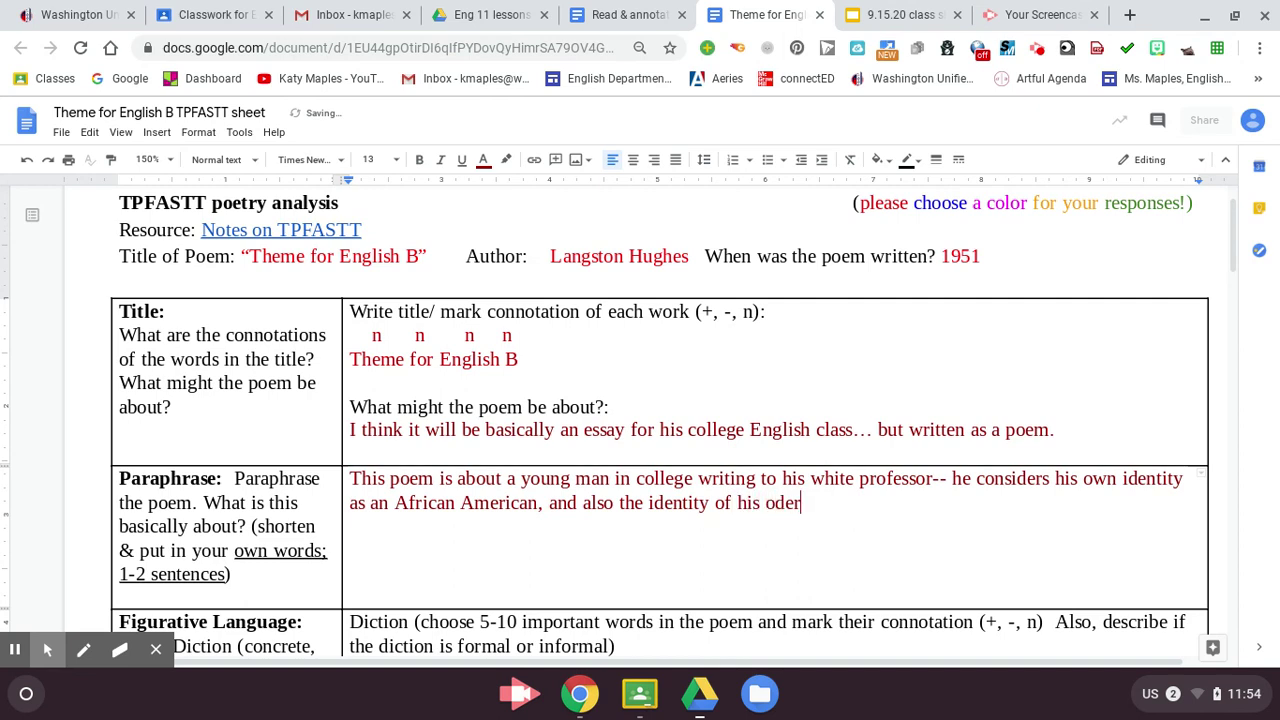
{"action": "key", "text": "BackSpace"}
{"action": "key", "text": "BackSpace"}
{"action": "key", "text": "BackSpace"}
{"action": "type", "text": "lder white prof"}
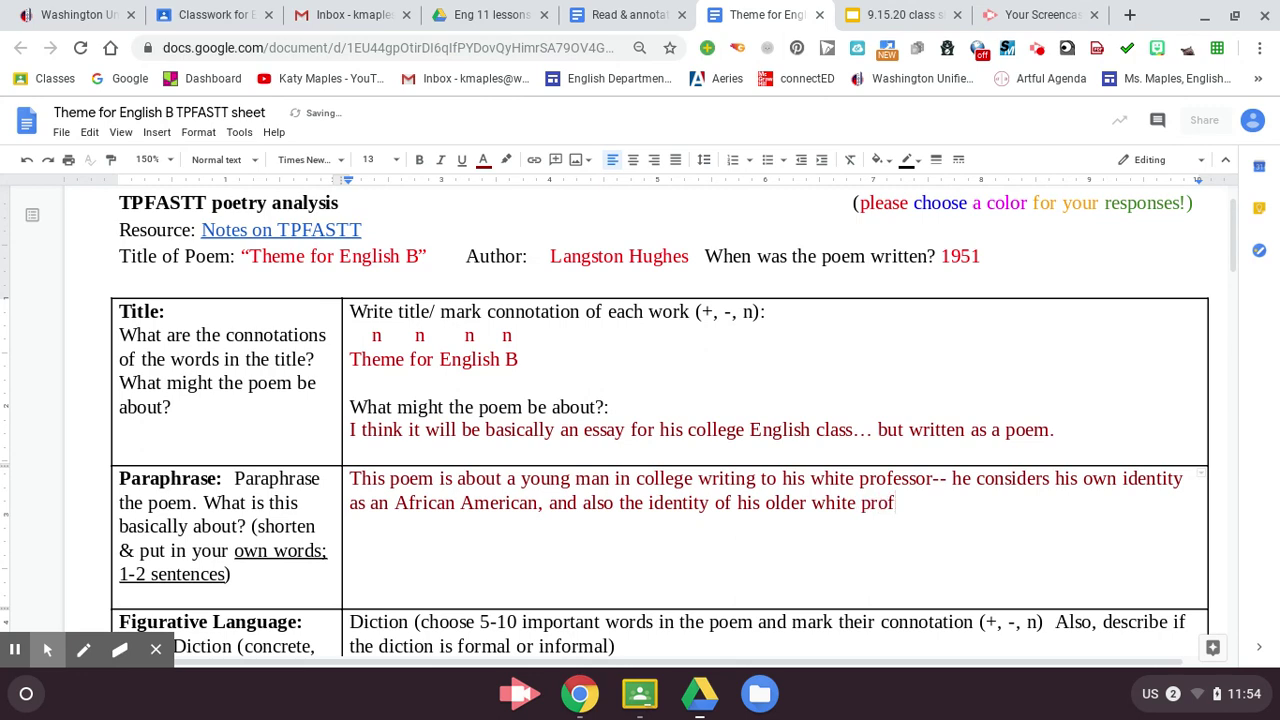
{"action": "type", "text": "essor.  He also "}
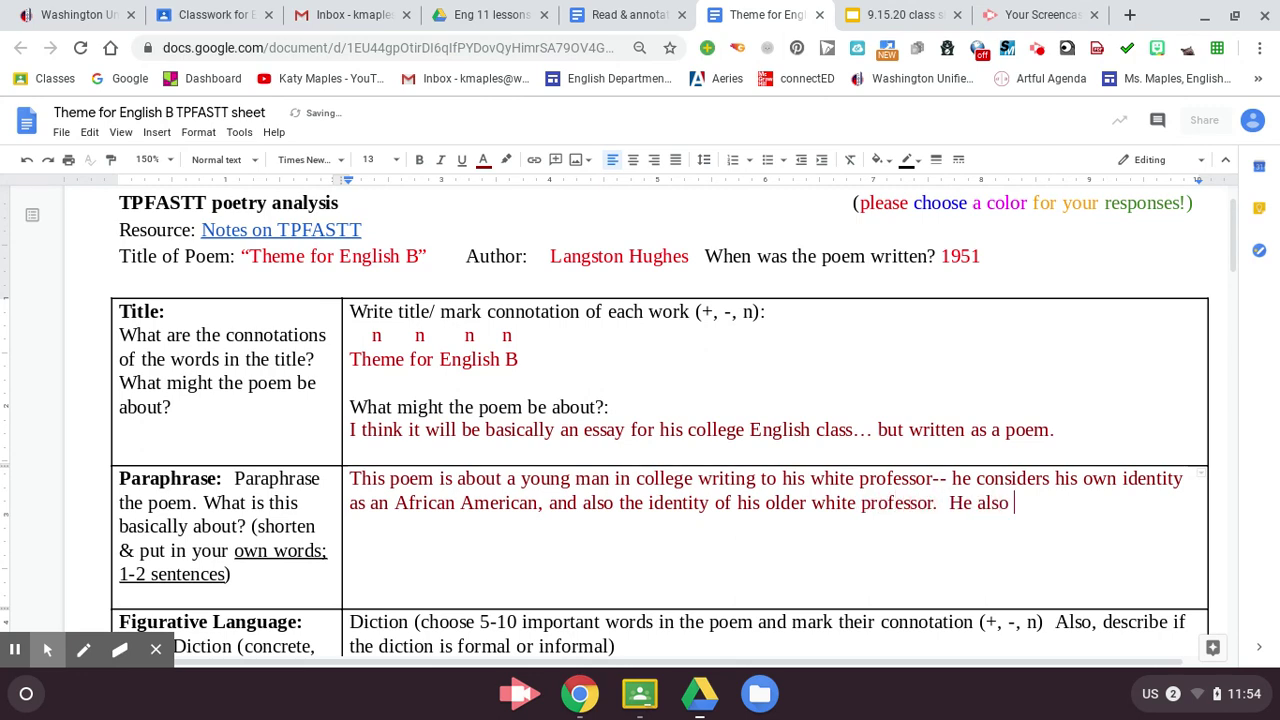
Finish the paraphrase with the sentence "He also compares how they relate to one another.".
{"action": "type", "text": "compares "}
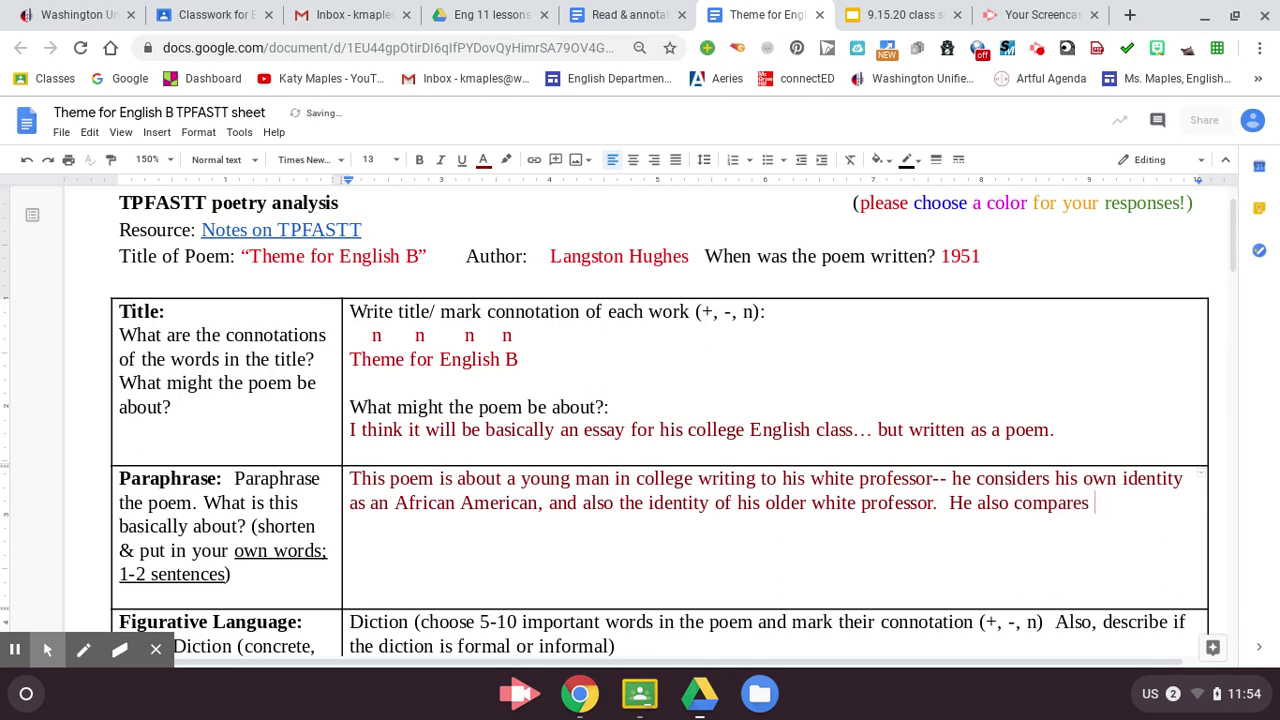
{"action": "type", "text": "how they relate t"}
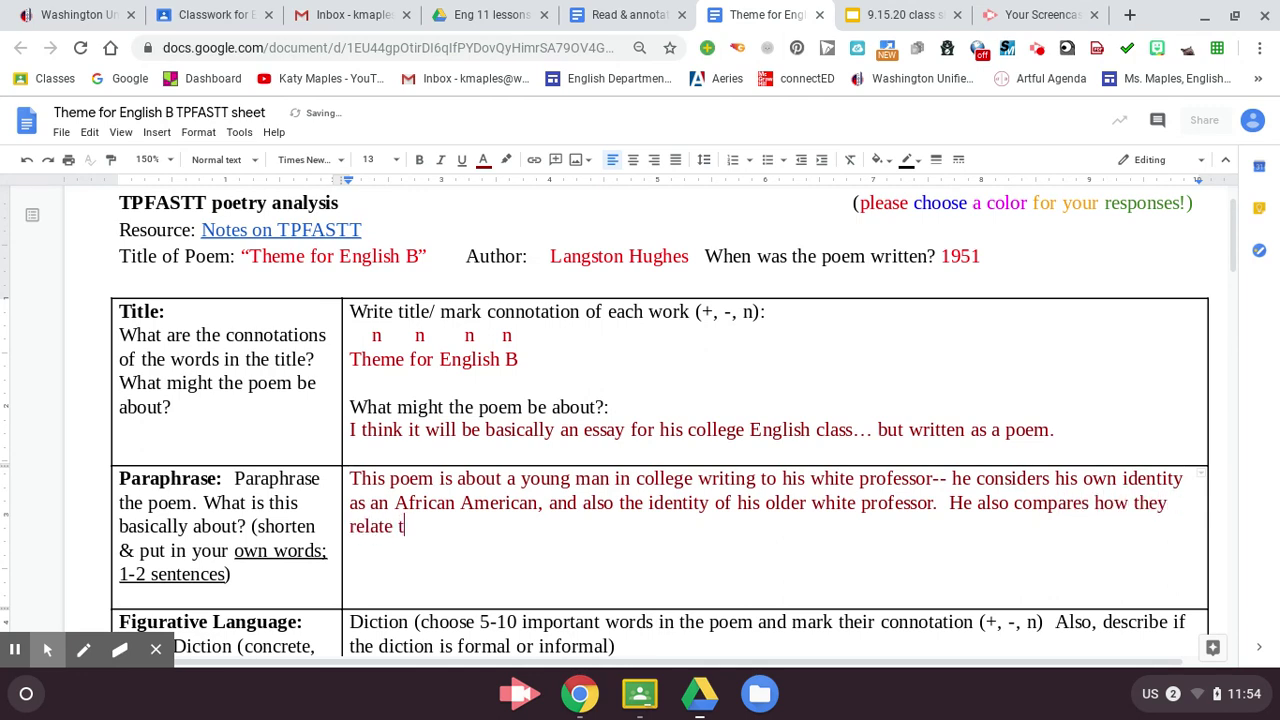
{"action": "type", "text": "o one ano"}
{"action": "key", "text": "BackSpace"}
{"action": "type", "text": "anoth"}
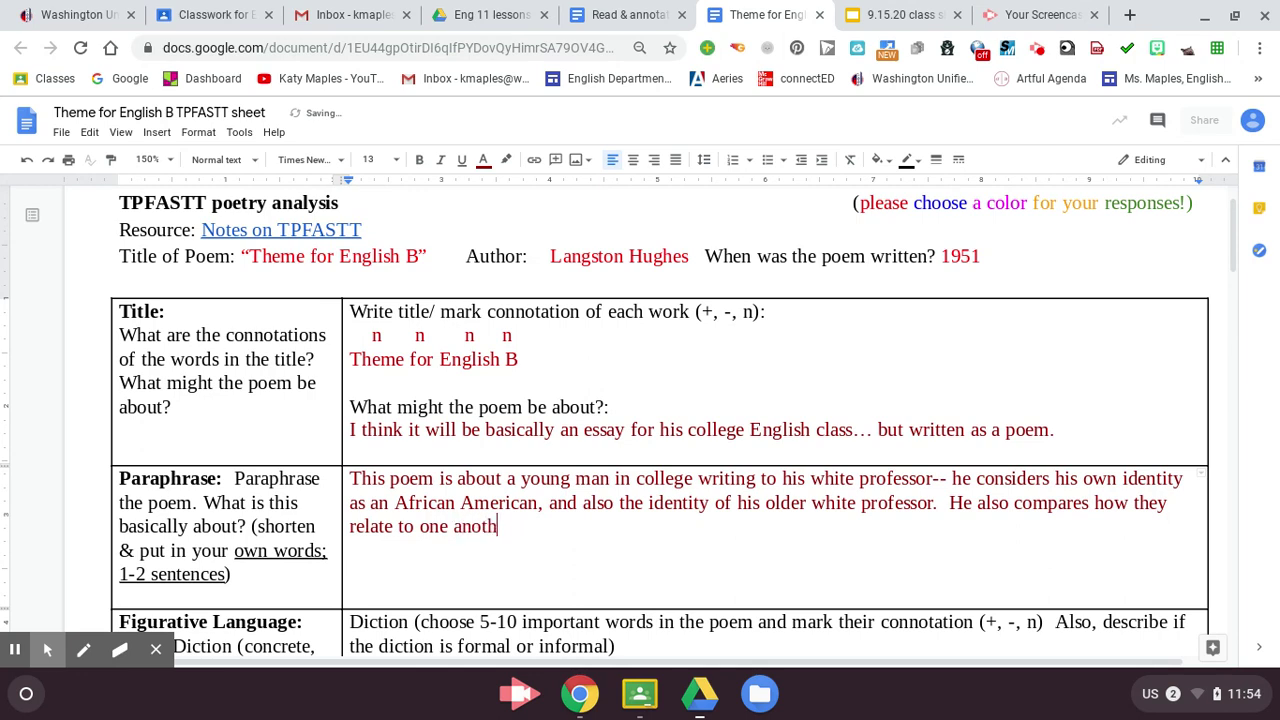
{"action": "type", "text": "er."}
For the diction part of the Figurative Language section, highlight the word "Harlem" in line 18 of the annotated poem in green.
{"action": "scroll", "coordinate": [1067, 572], "scroll_direction": "down", "scroll_amount": 2}
{"action": "scroll", "coordinate": [1067, 572], "scroll_direction": "down", "scroll_amount": 10}
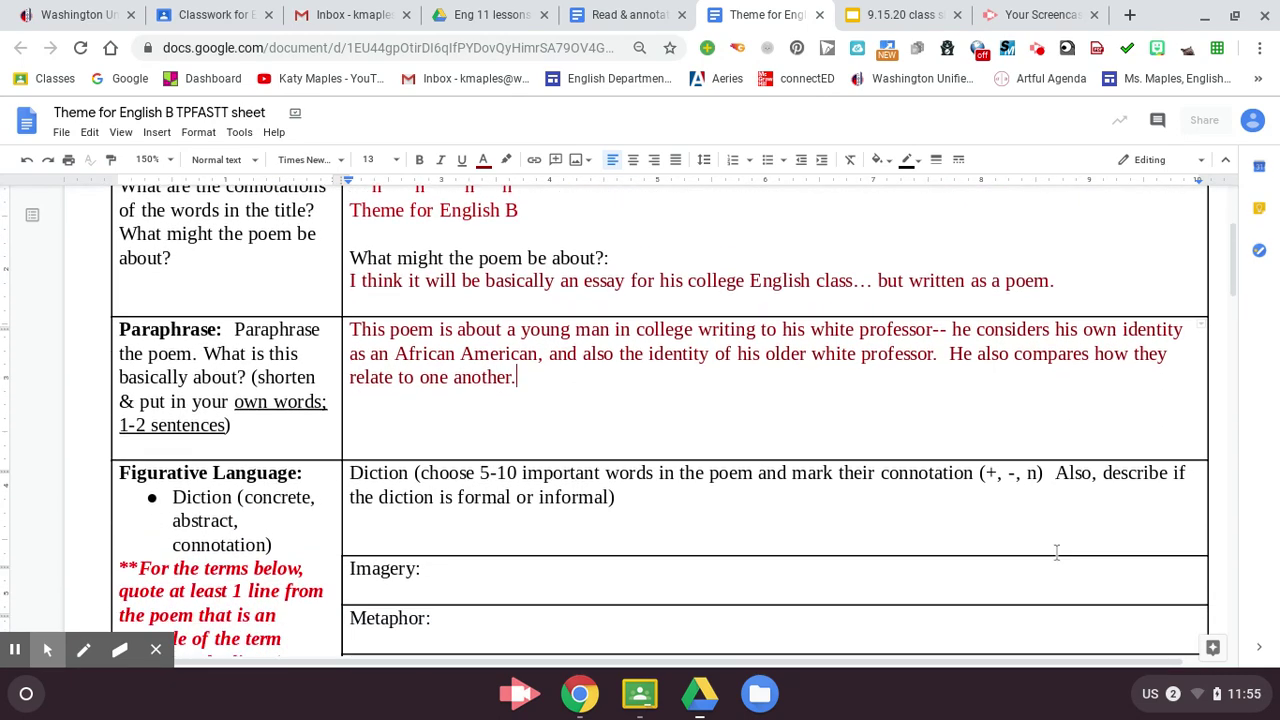
{"action": "scroll", "coordinate": [1056, 552], "scroll_direction": "up", "scroll_amount": 1}
{"action": "scroll", "coordinate": [531, 400], "scroll_direction": "up", "scroll_amount": 7}
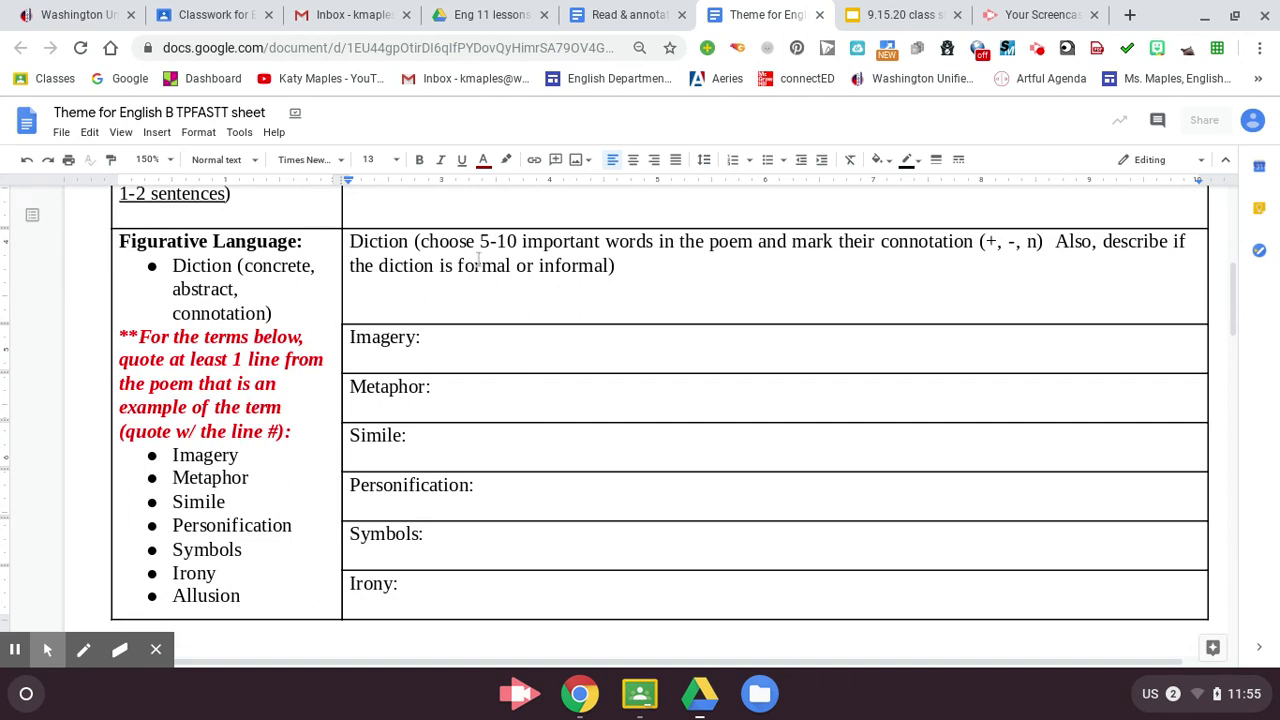
{"action": "left_click", "coordinate": [605, 18]}
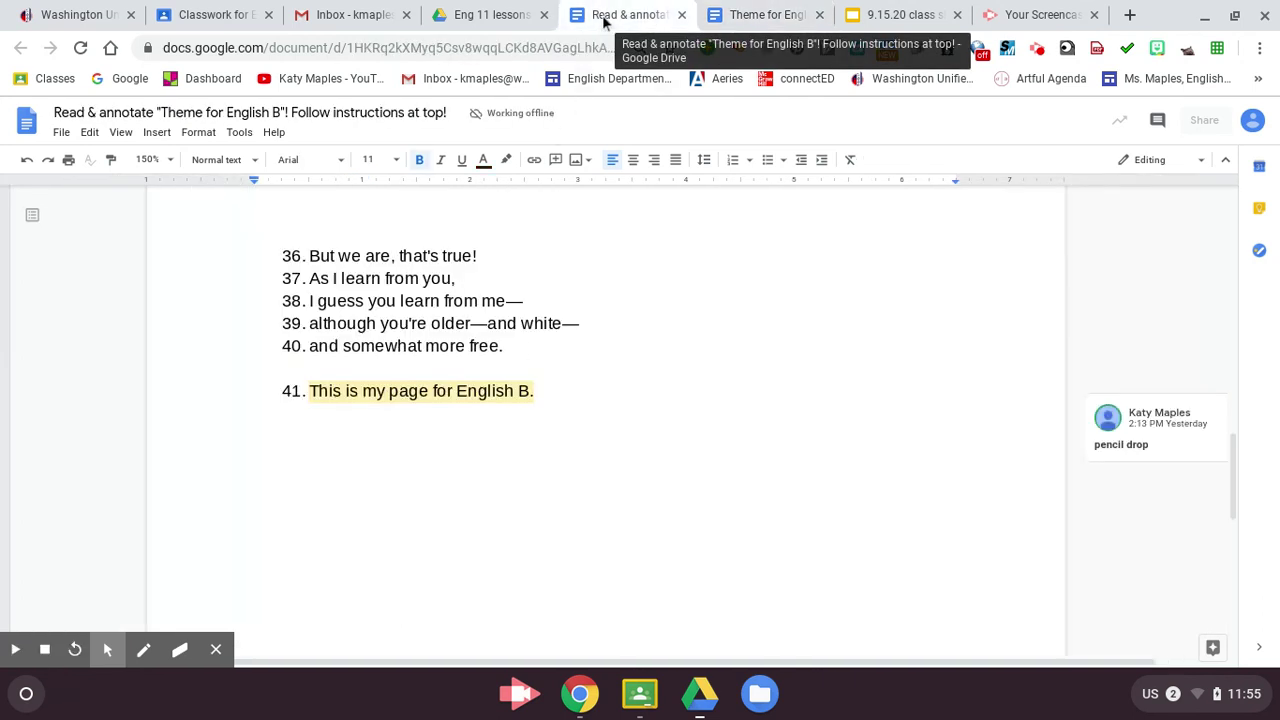
{"action": "scroll", "coordinate": [815, 521], "scroll_direction": "up", "scroll_amount": 20}
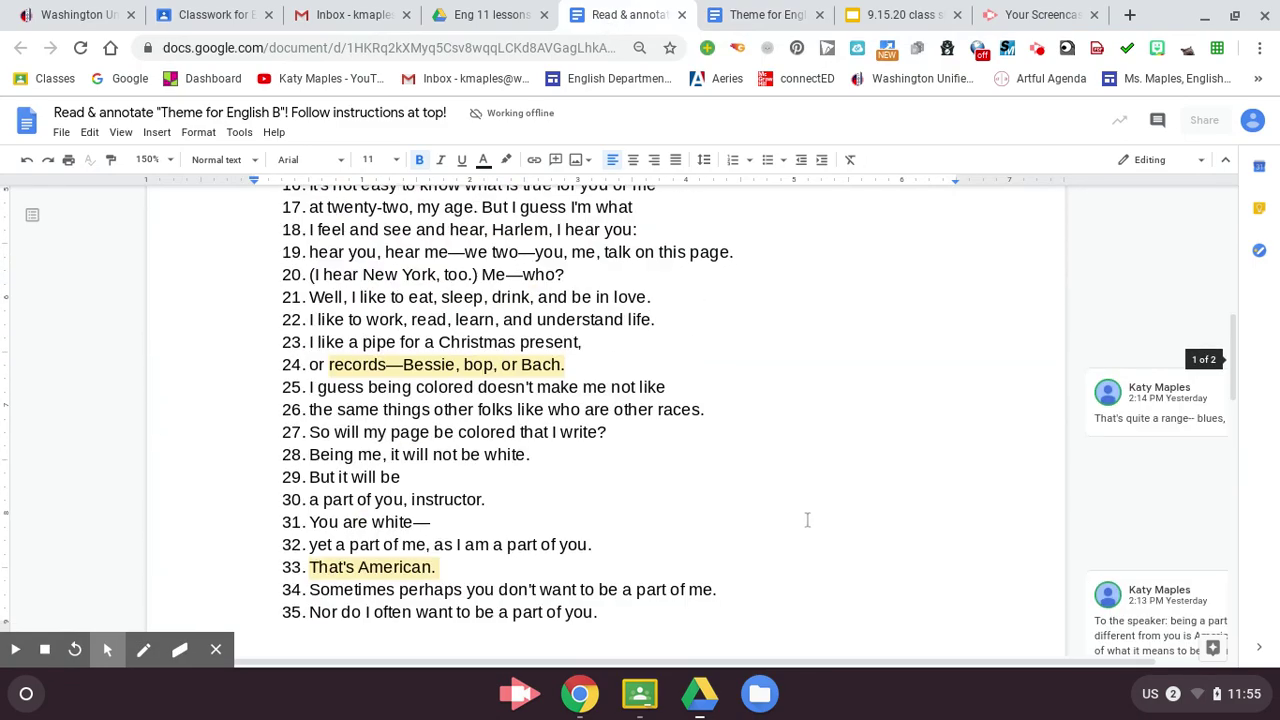
{"action": "scroll", "coordinate": [807, 520], "scroll_direction": "down", "scroll_amount": 1}
{"action": "scroll", "coordinate": [807, 520], "scroll_direction": "up", "scroll_amount": 4}
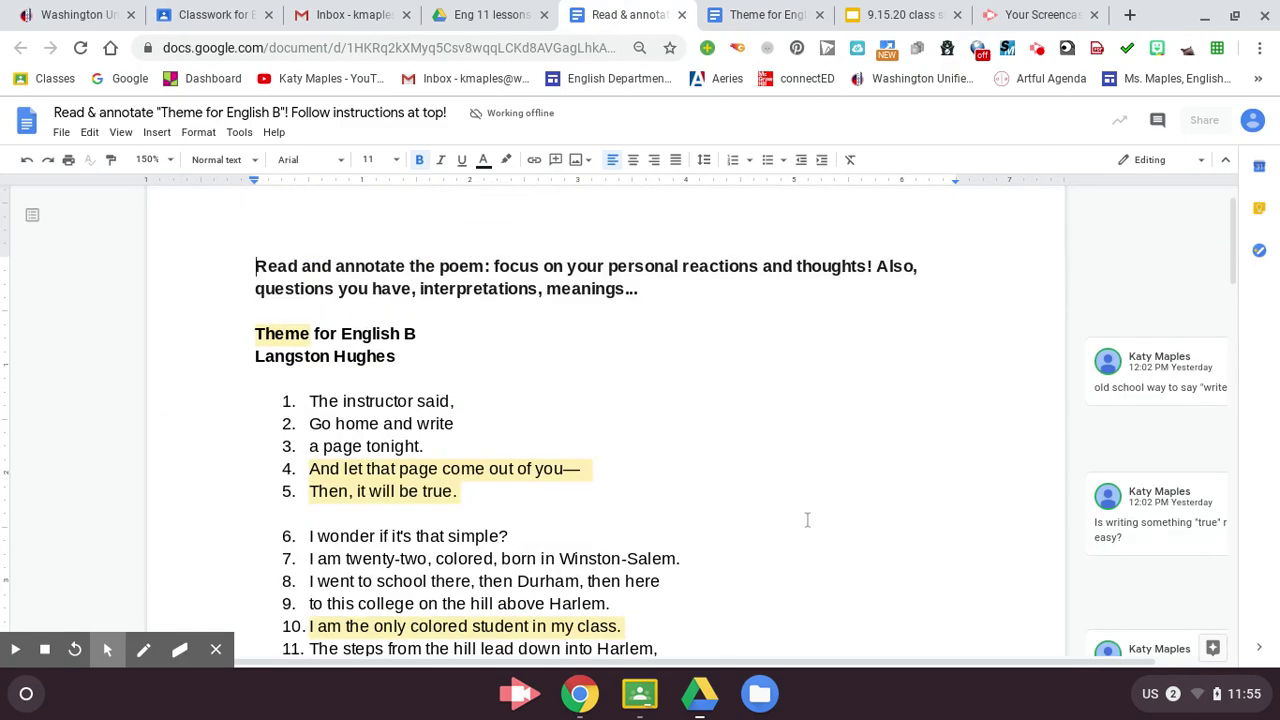
{"action": "scroll", "coordinate": [807, 520], "scroll_direction": "down", "scroll_amount": 10}
{"action": "scroll", "coordinate": [807, 520], "scroll_direction": "up", "scroll_amount": 1}
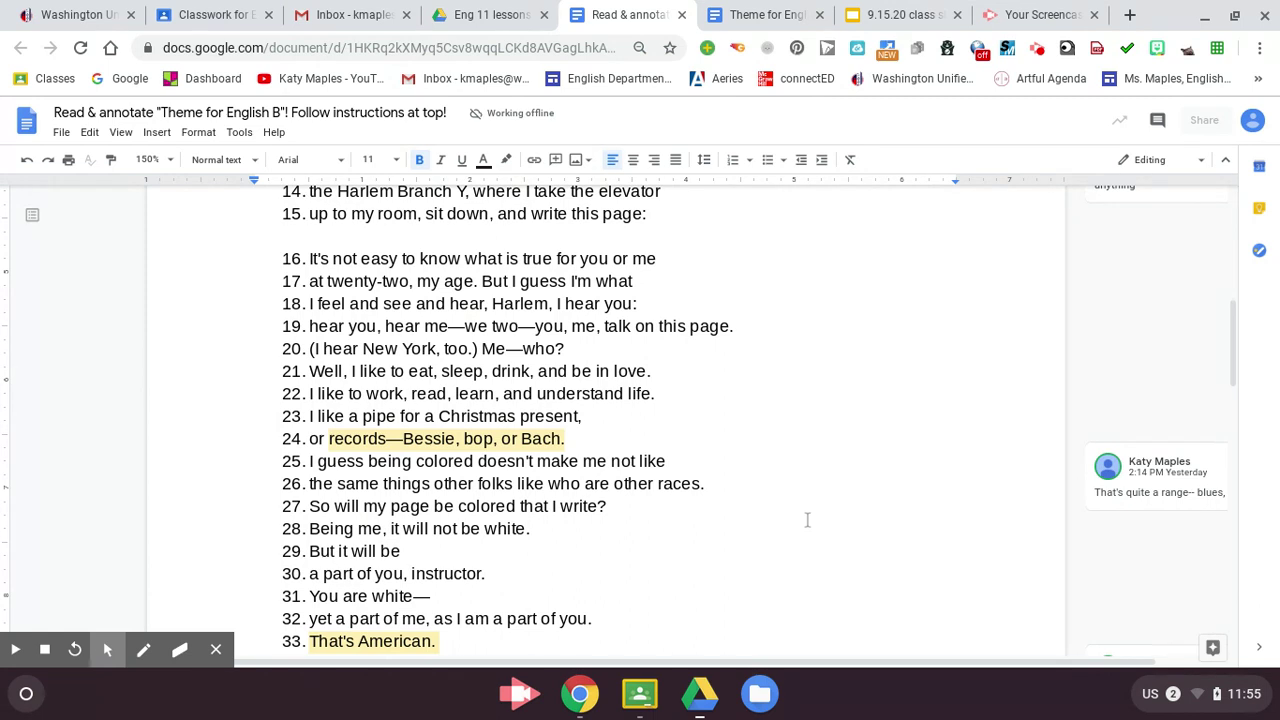
{"action": "scroll", "coordinate": [807, 520], "scroll_direction": "up", "scroll_amount": 1}
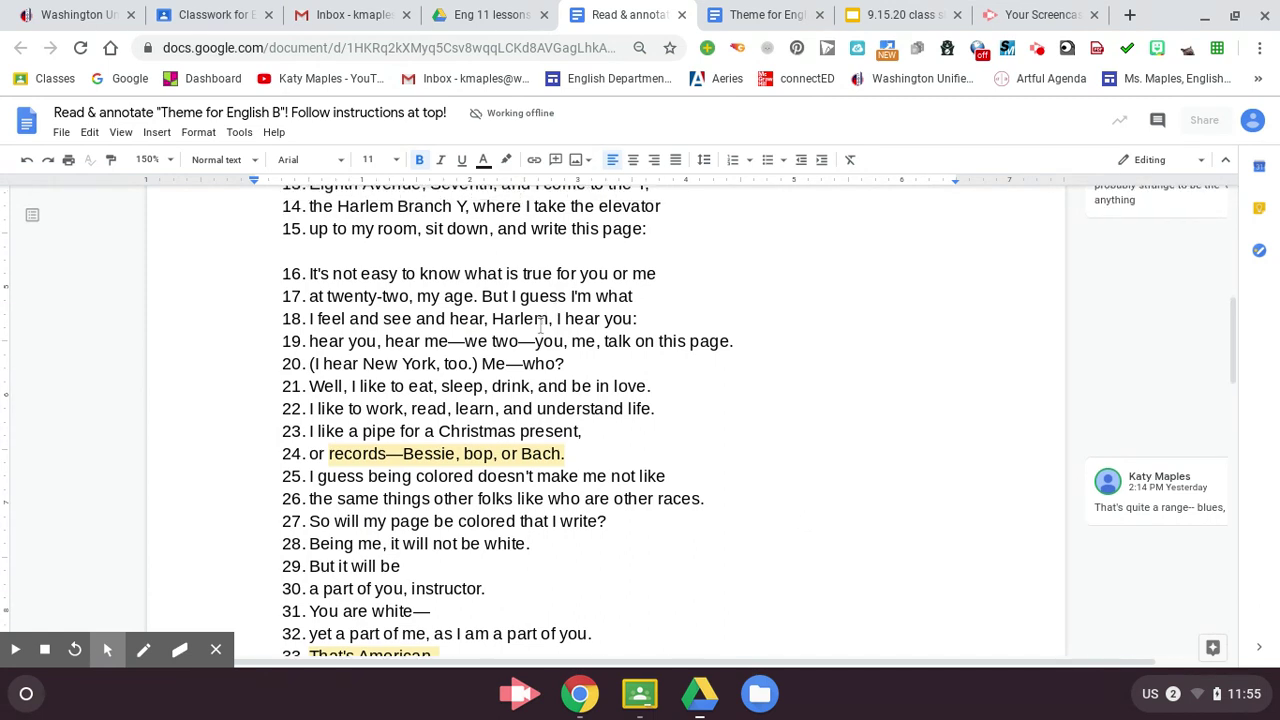
{"action": "left_click_drag", "start_coordinate": [549, 320], "coordinate": [492, 318]}
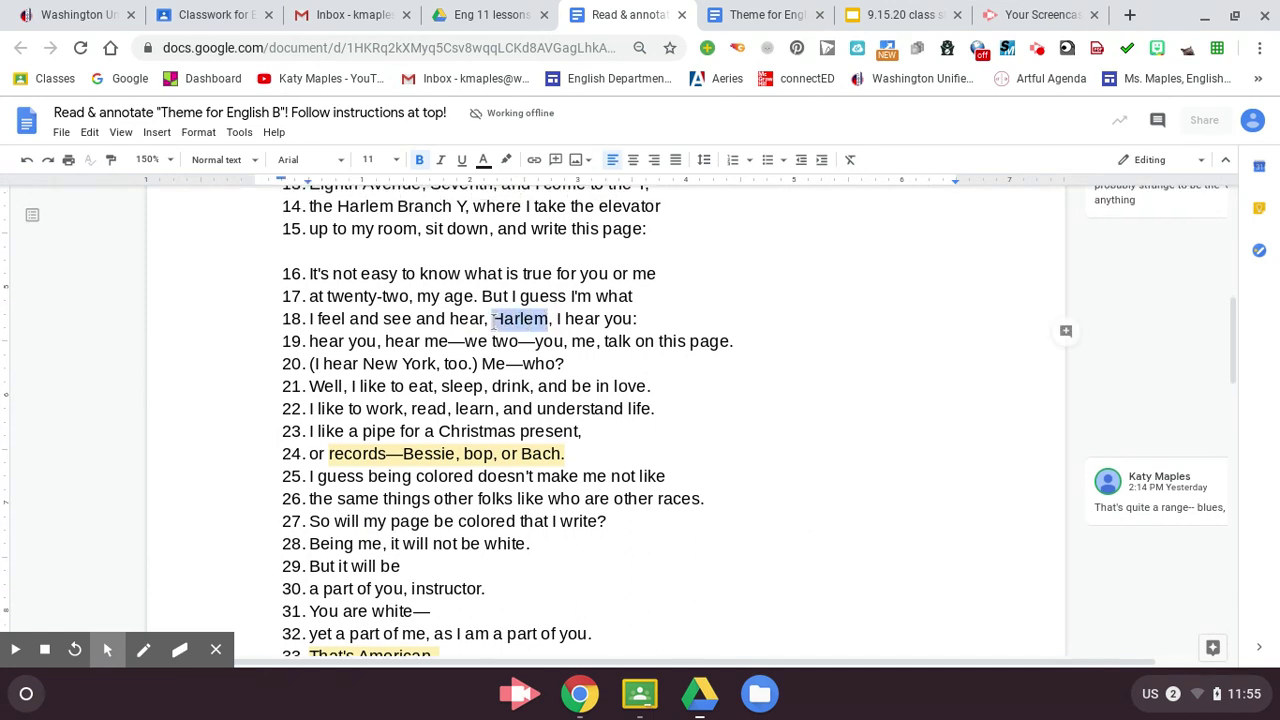
{"action": "left_click", "coordinate": [506, 161]}
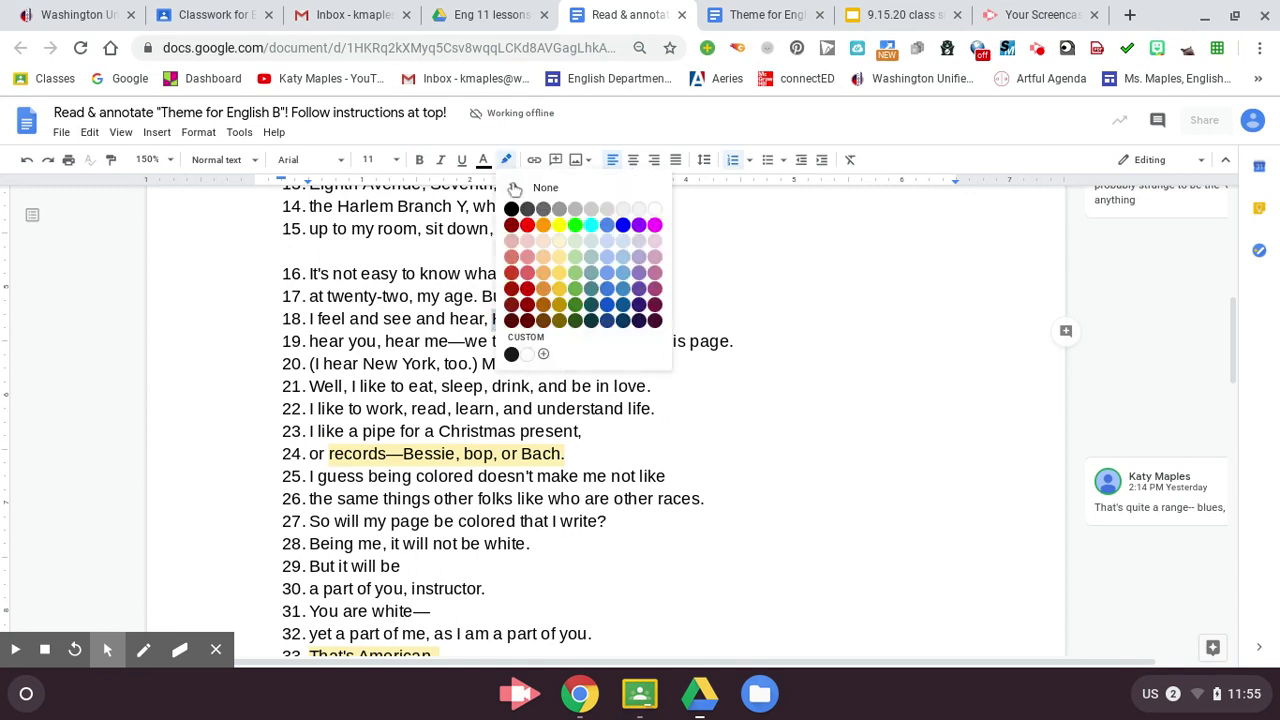
{"action": "left_click", "coordinate": [575, 292]}
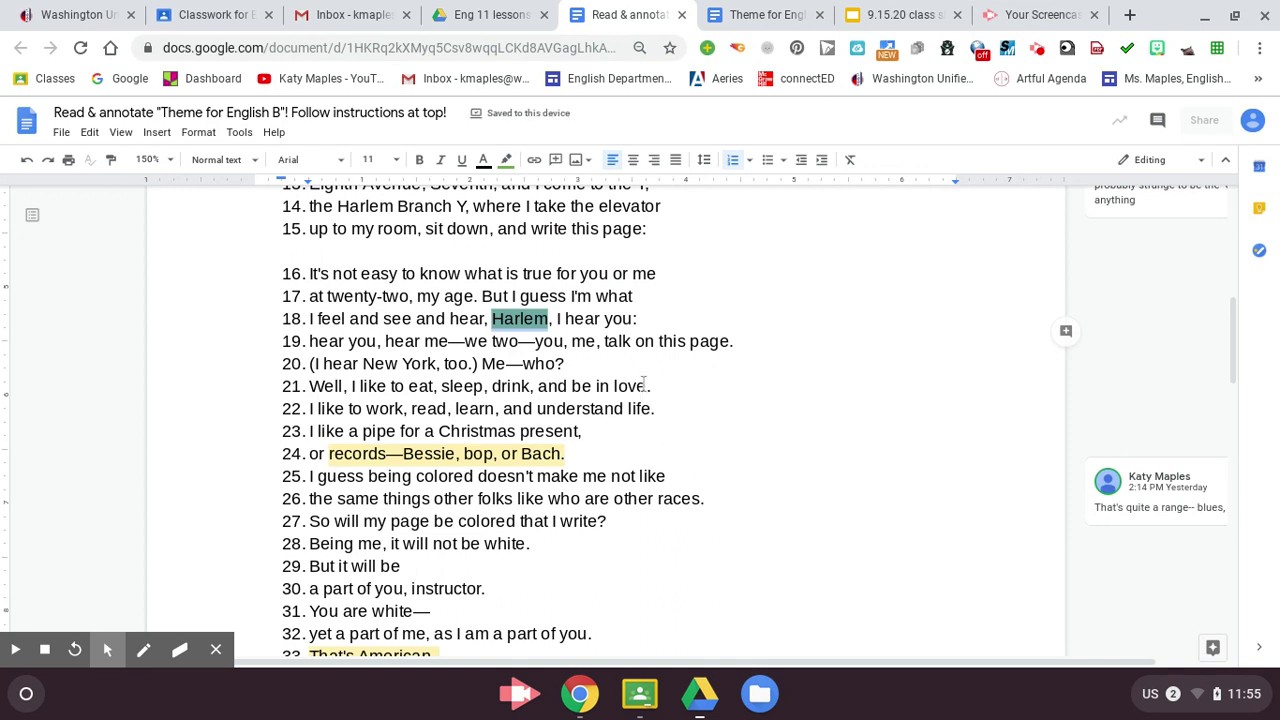
Highlight the word "love" in line 21 of the annotated poem in dark green.
{"action": "left_click_drag", "start_coordinate": [648, 386], "coordinate": [497, 386]}
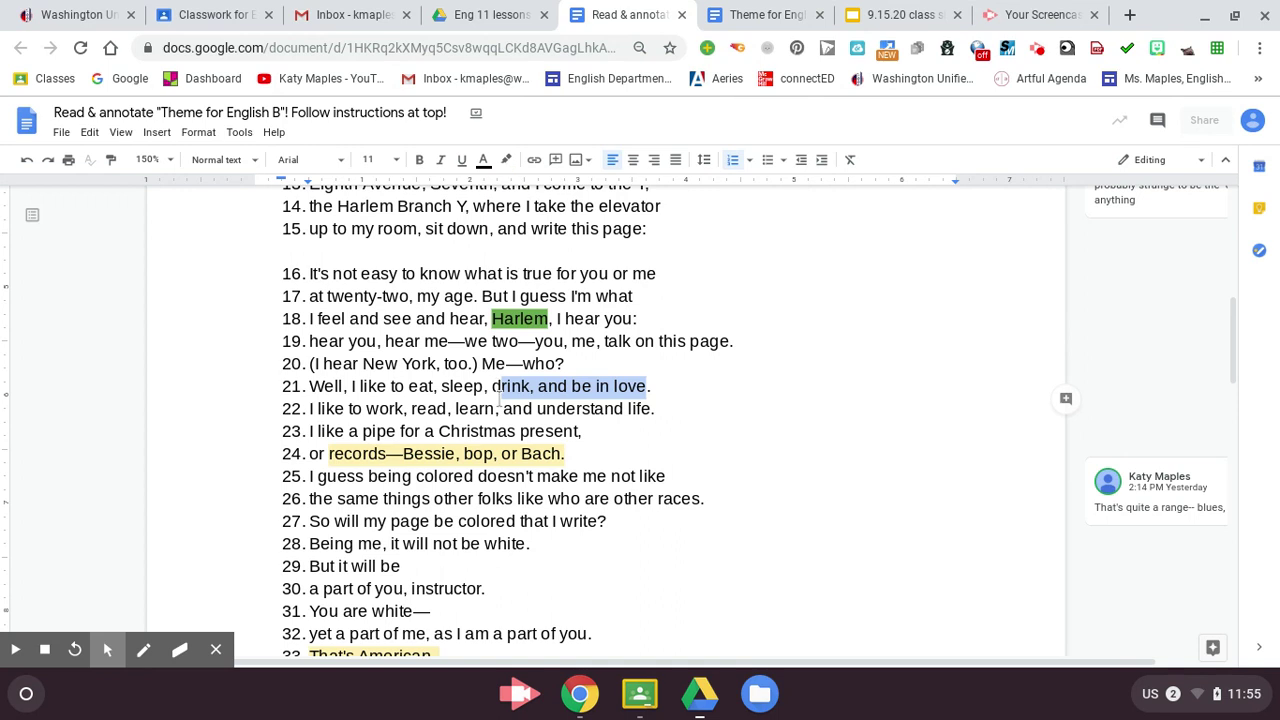
{"action": "left_click", "coordinate": [501, 426]}
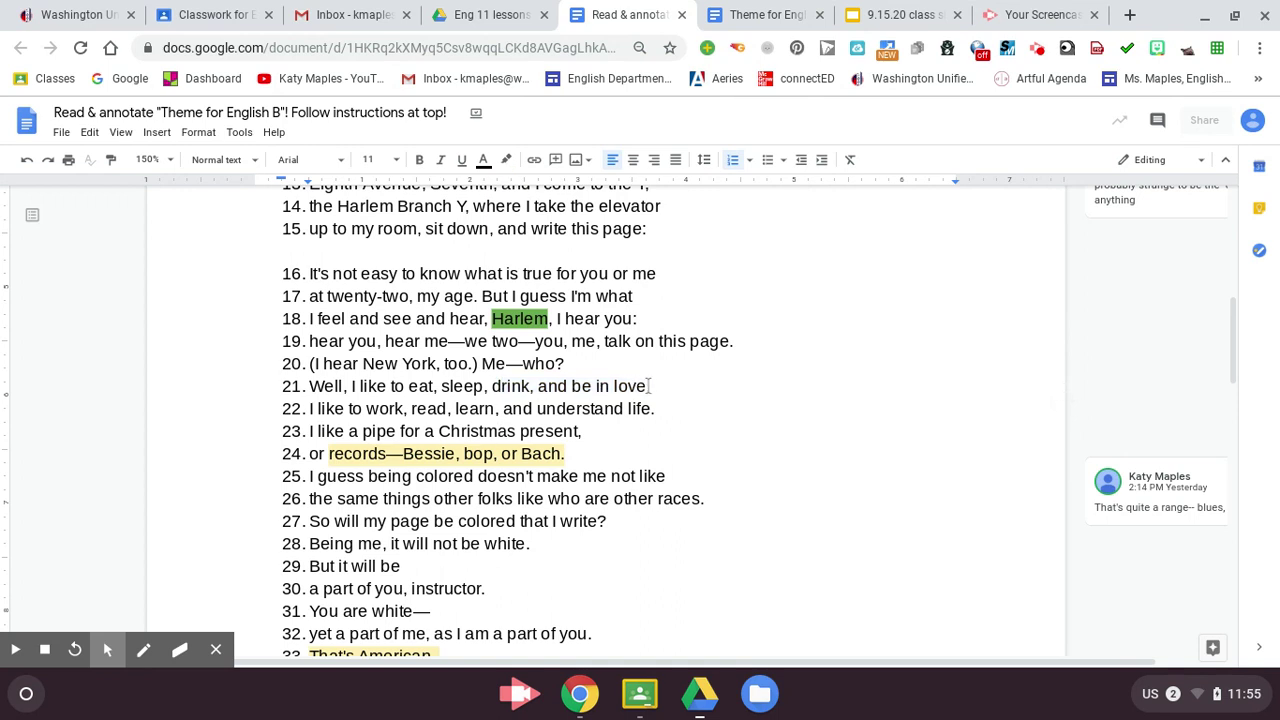
{"action": "left_click_drag", "start_coordinate": [648, 386], "coordinate": [611, 388]}
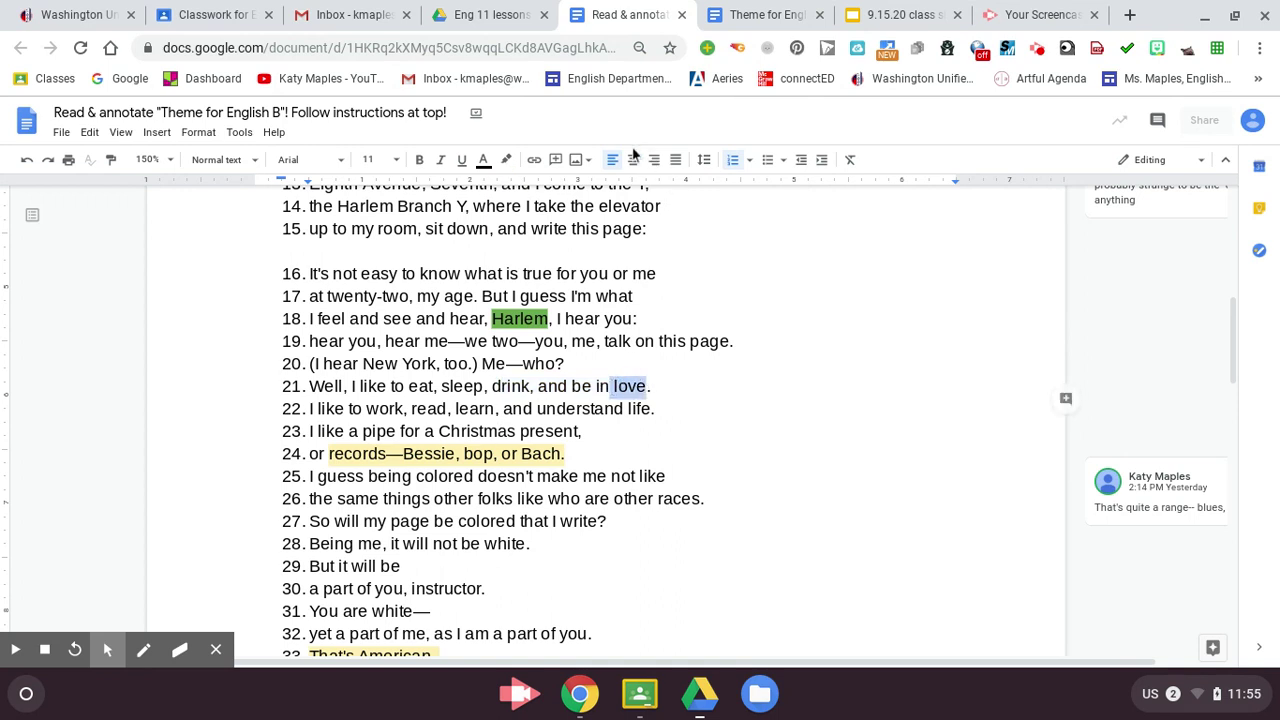
{"action": "left_click", "coordinate": [506, 161]}
{"action": "left_click", "coordinate": [578, 316]}
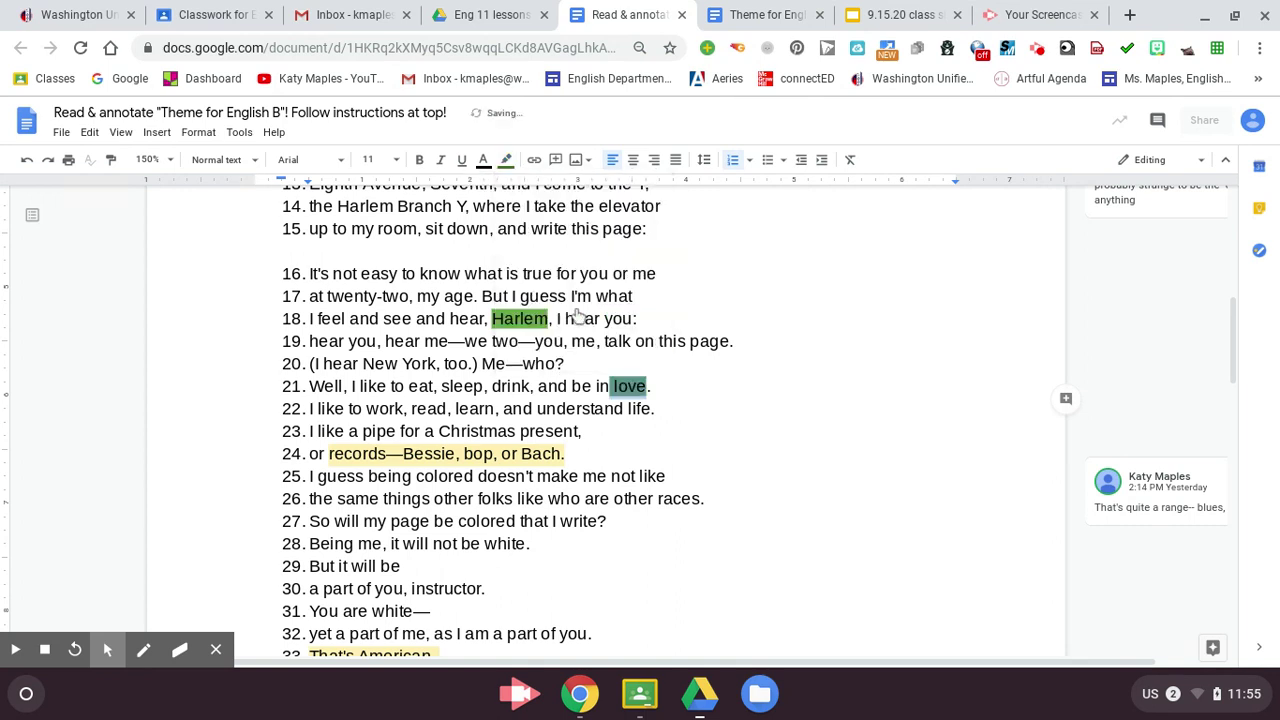
Highlight the word "colored" in line 27 of the poem in green.
{"action": "left_click_drag", "start_coordinate": [518, 521], "coordinate": [459, 521]}
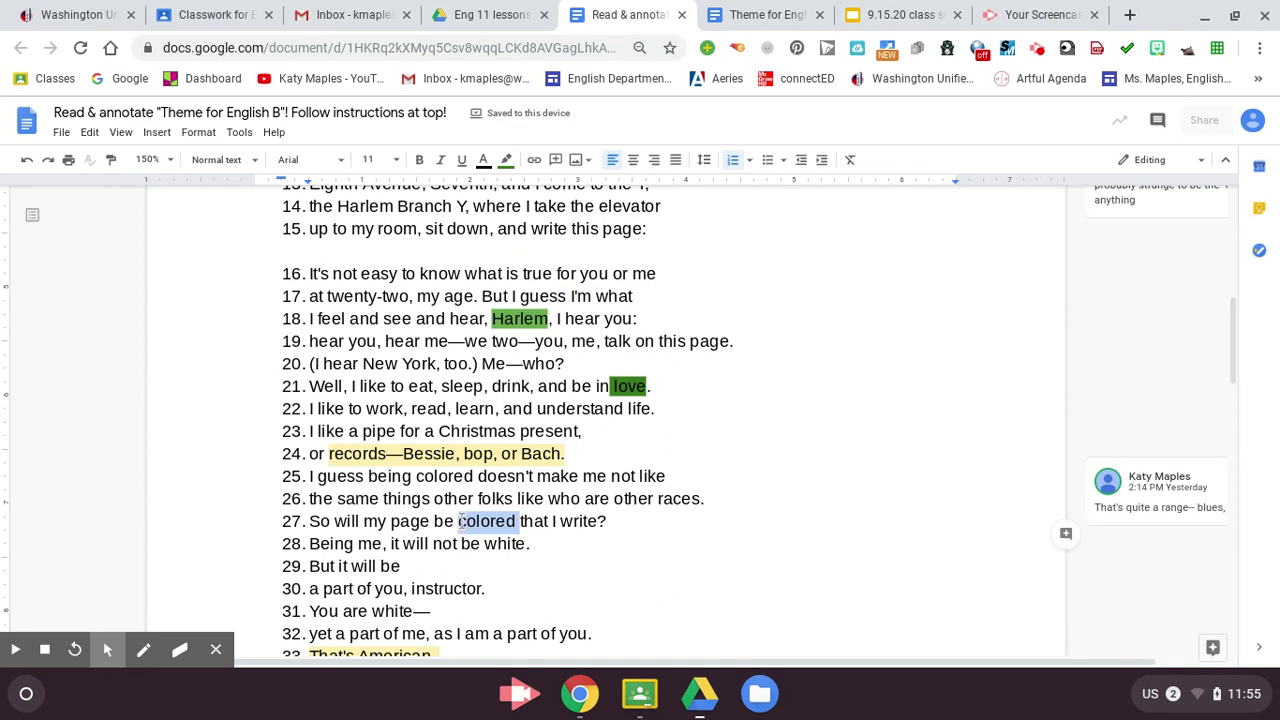
{"action": "left_click", "coordinate": [506, 161]}
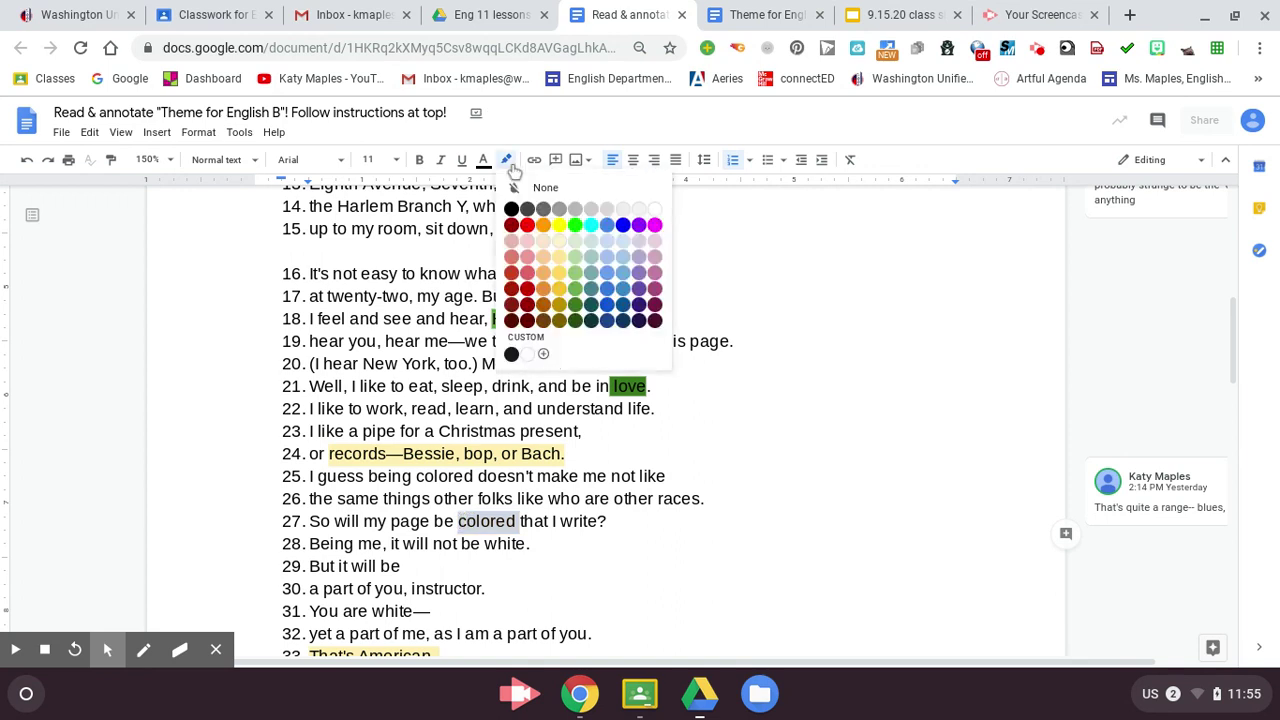
{"action": "left_click", "coordinate": [576, 289]}
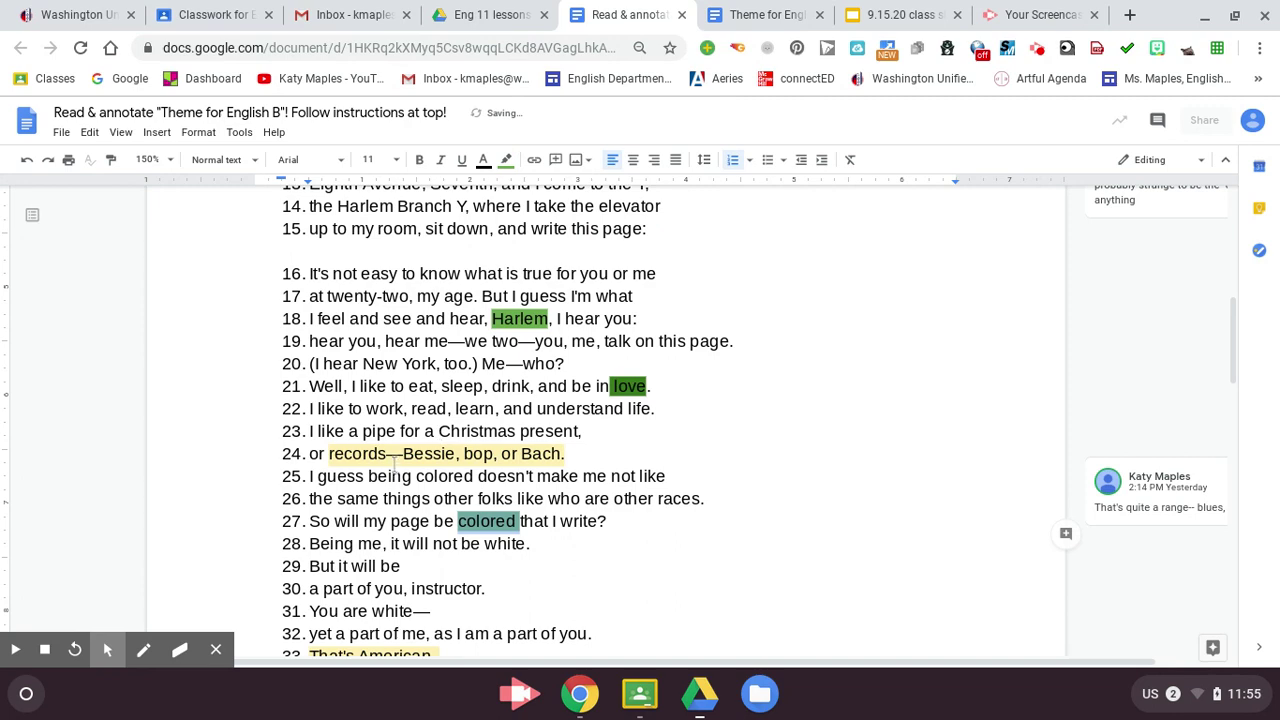
Highlight the word "American." in line 33 of the poem in green.
{"action": "scroll", "coordinate": [467, 595], "scroll_direction": "down", "scroll_amount": 1}
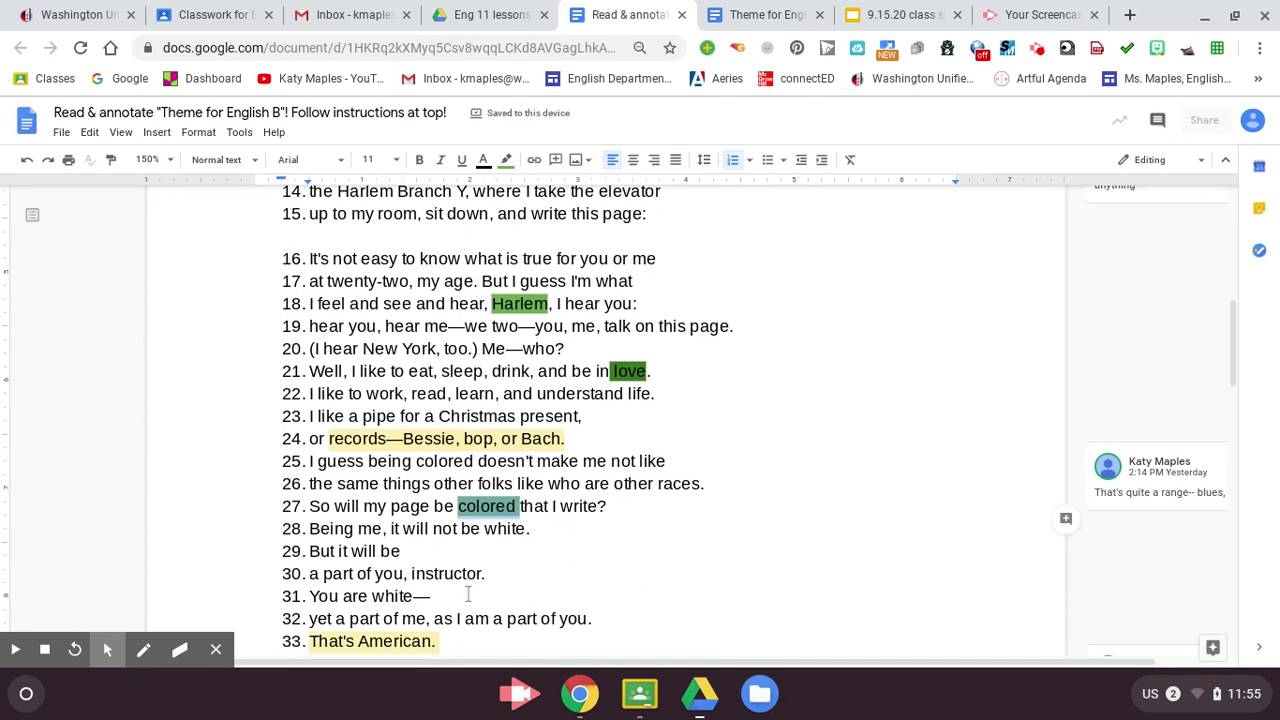
{"action": "scroll", "coordinate": [467, 595], "scroll_direction": "up", "scroll_amount": 10}
{"action": "scroll", "coordinate": [486, 560], "scroll_direction": "down", "scroll_amount": 12}
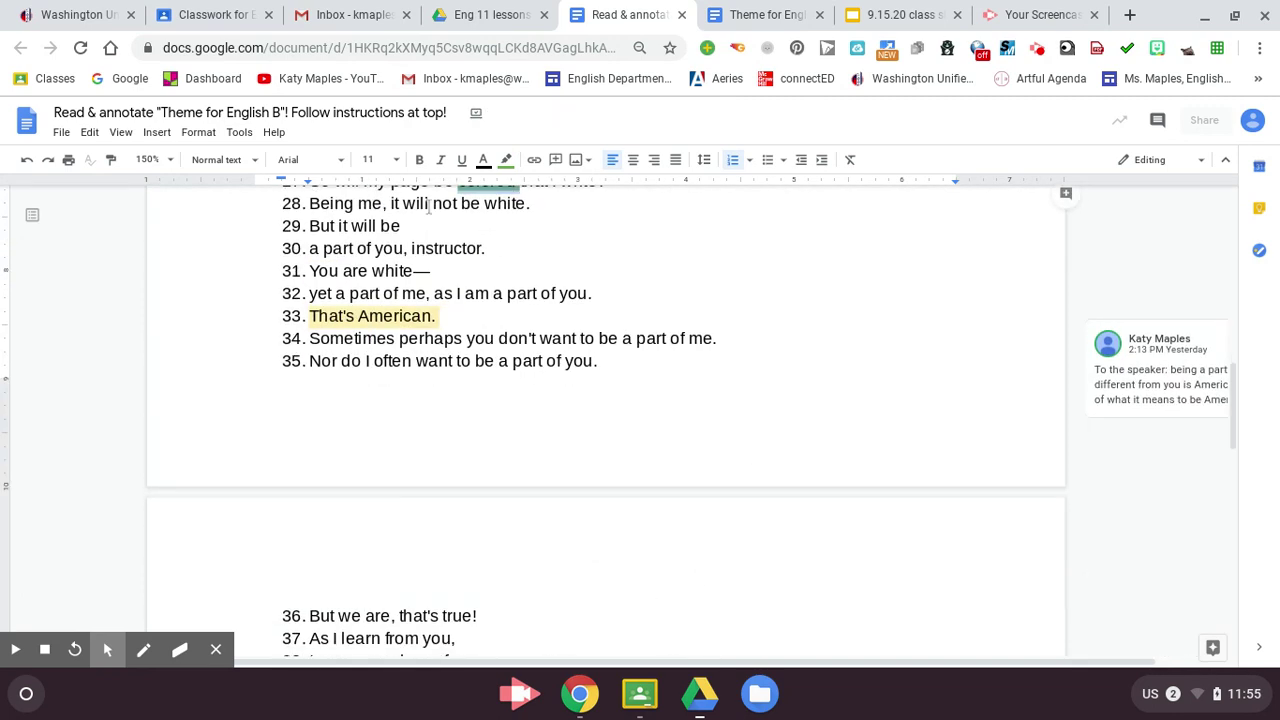
{"action": "left_click_drag", "start_coordinate": [446, 316], "coordinate": [358, 316]}
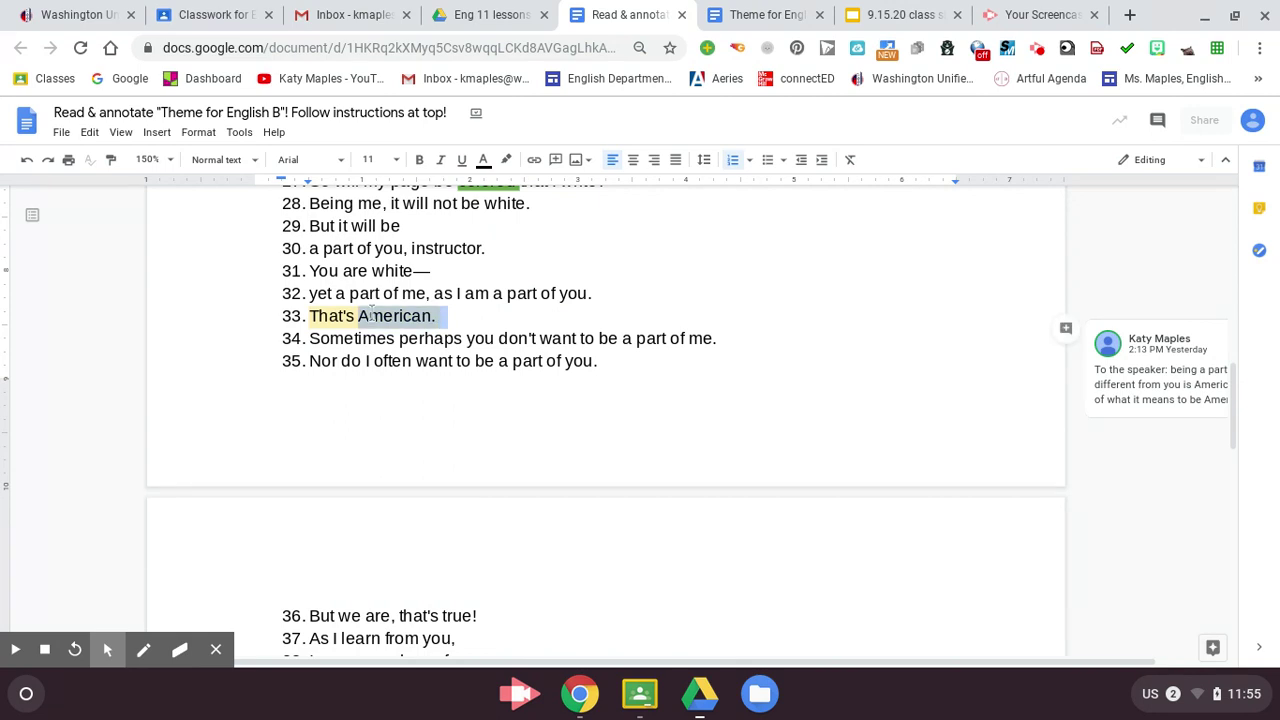
{"action": "left_click", "coordinate": [506, 160]}
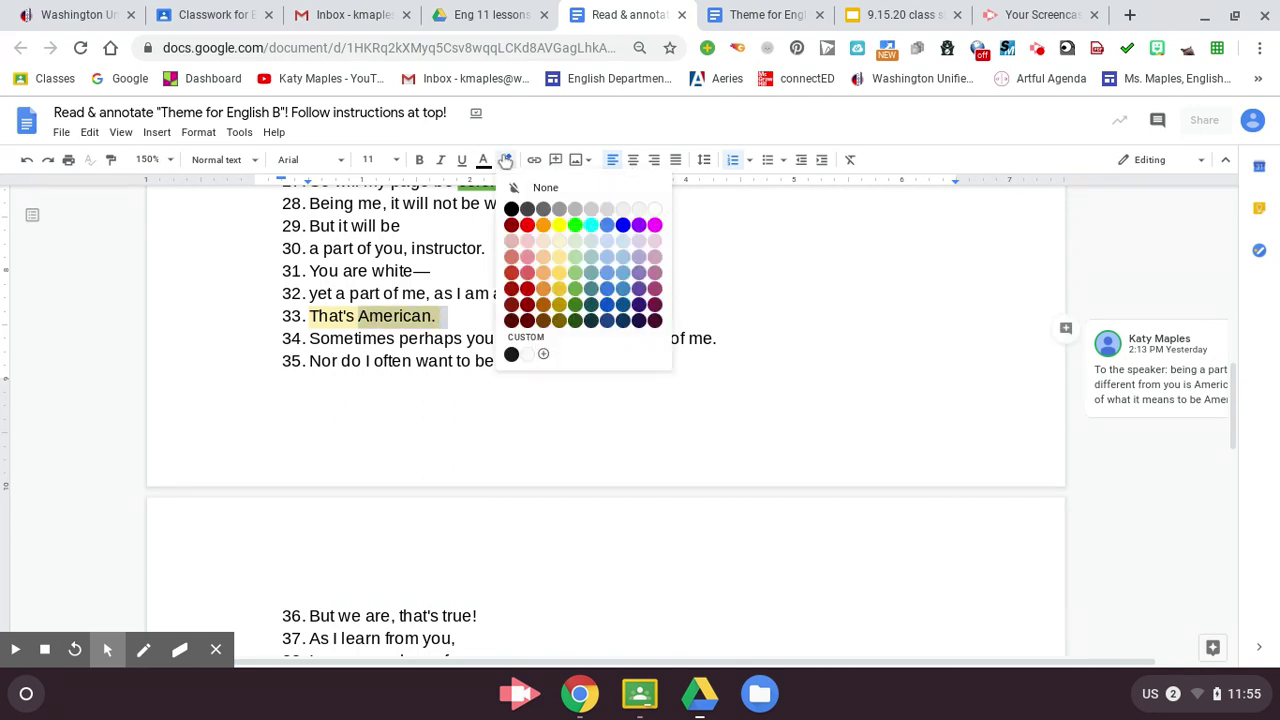
{"action": "left_click", "coordinate": [576, 300]}
{"action": "left_click", "coordinate": [666, 405]}
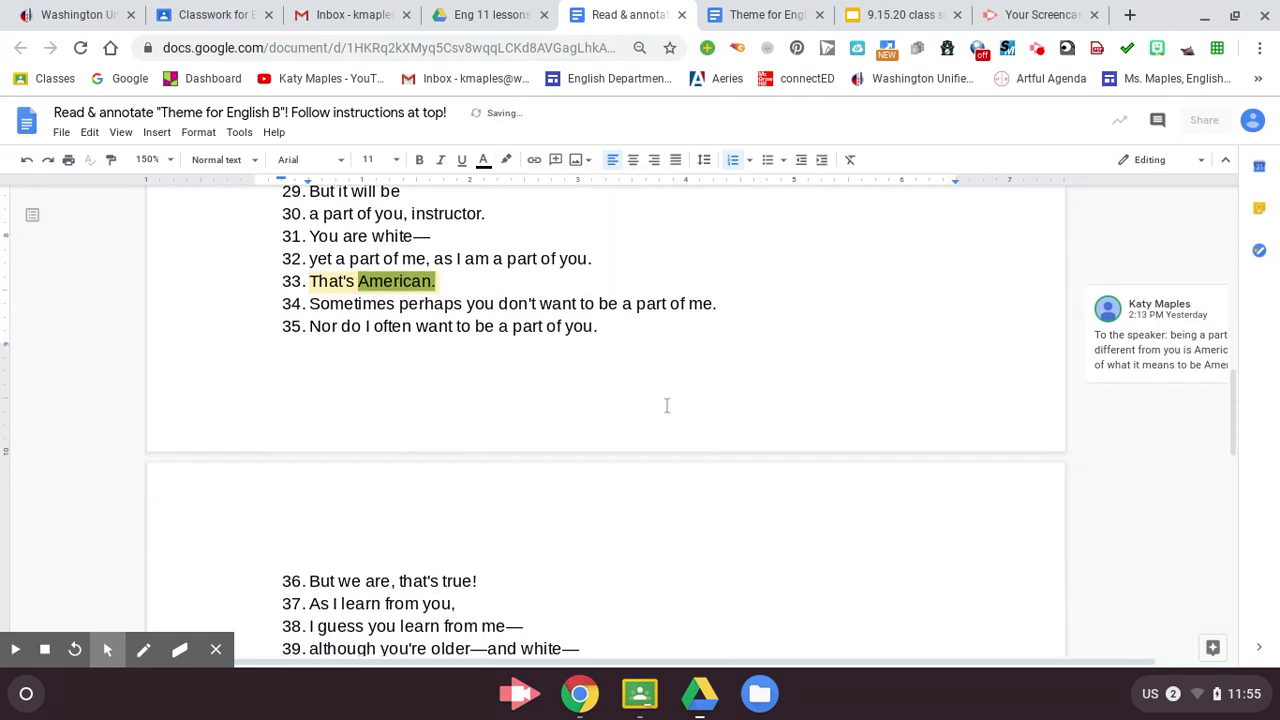
Highlight the word "free." at the end of line 40 in dark green.
{"action": "scroll", "coordinate": [666, 404], "scroll_direction": "down", "scroll_amount": 3}
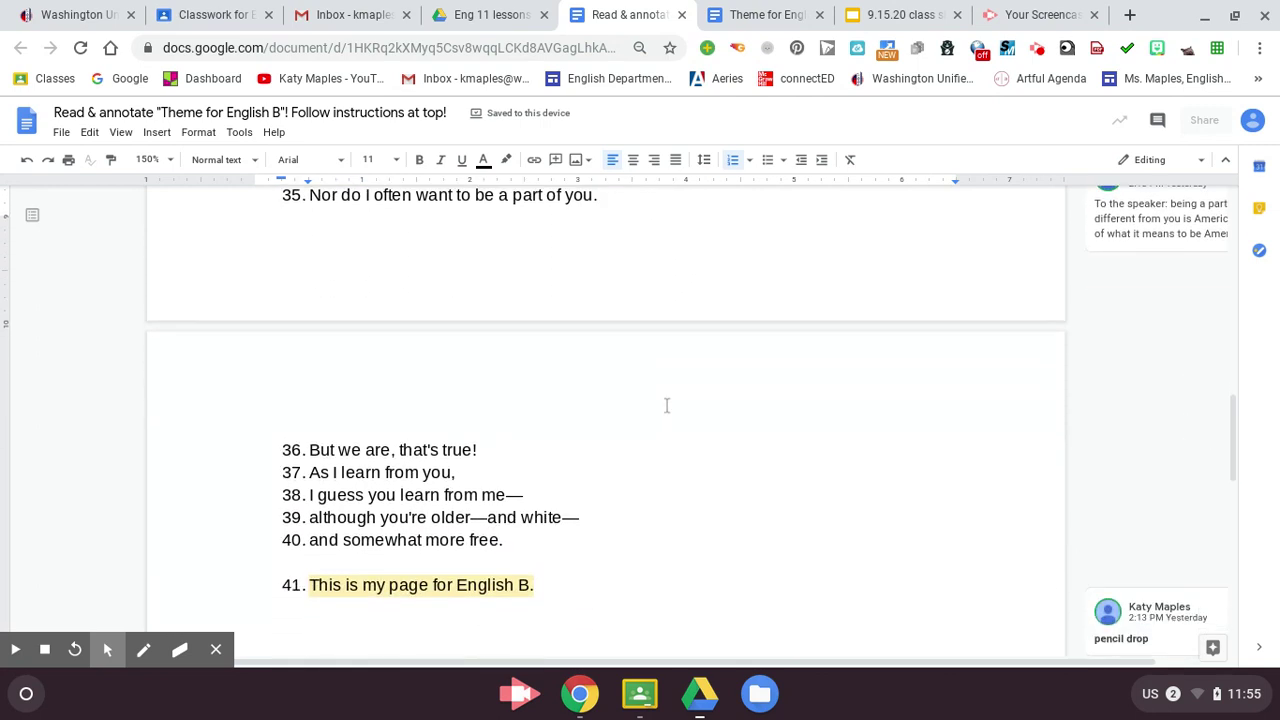
{"action": "left_click_drag", "start_coordinate": [503, 534], "coordinate": [467, 534]}
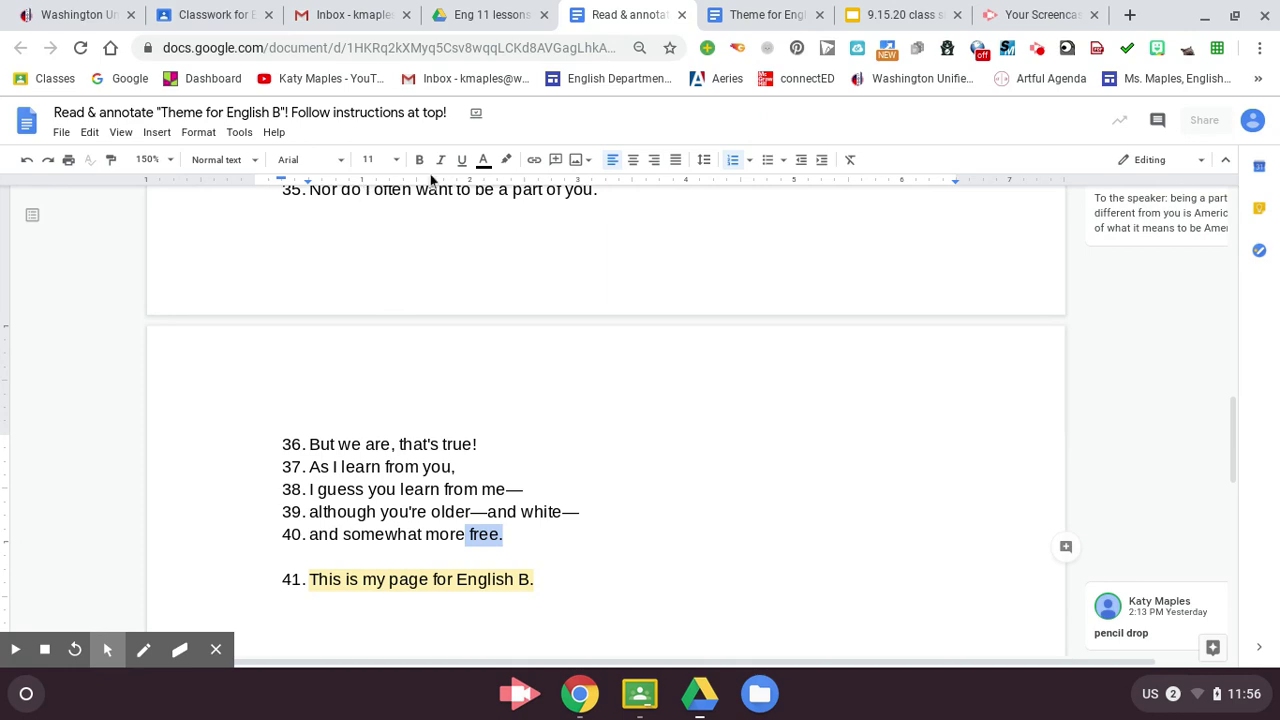
{"action": "left_click", "coordinate": [507, 161]}
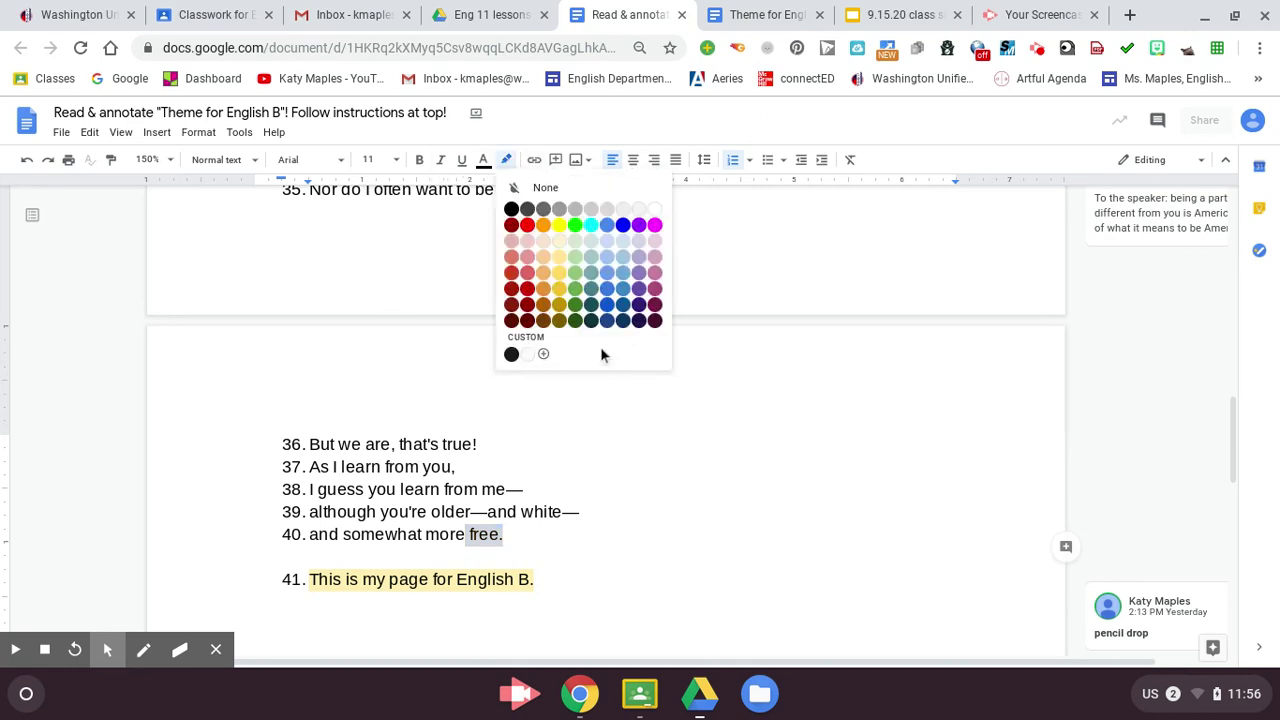
{"action": "left_click", "coordinate": [591, 288]}
{"action": "left_click", "coordinate": [766, 428]}
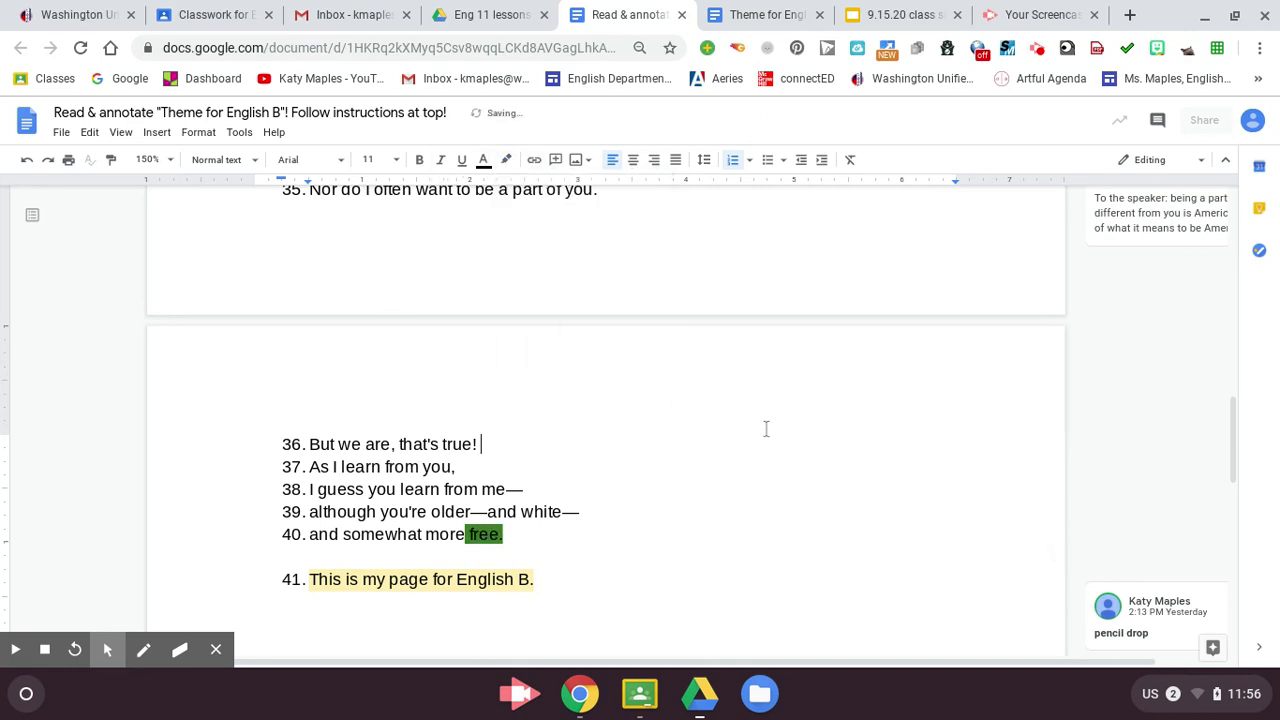
In the Diction cell of the TPFASTT sheet, list the chosen words "free American love Harlem" below the instructions.
{"action": "scroll", "coordinate": [766, 428], "scroll_direction": "up", "scroll_amount": 10}
{"action": "scroll", "coordinate": [761, 428], "scroll_direction": "down", "scroll_amount": 1}
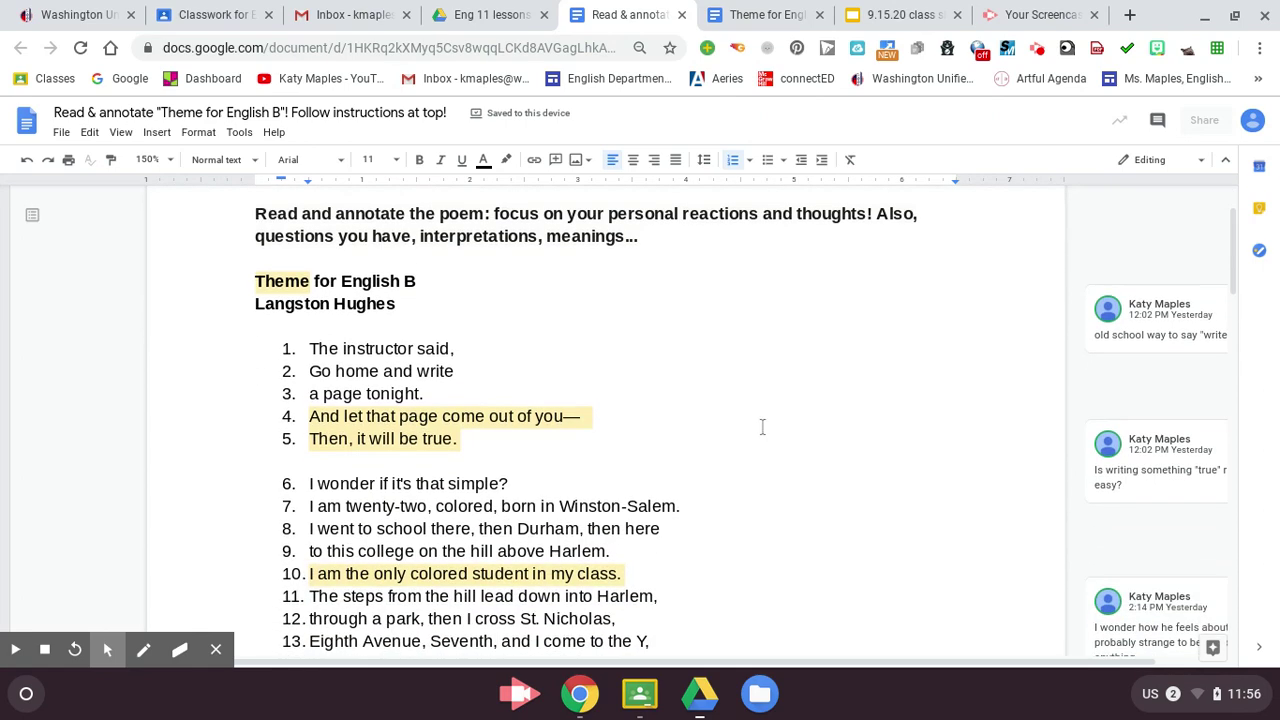
{"action": "left_click", "coordinate": [765, 14]}
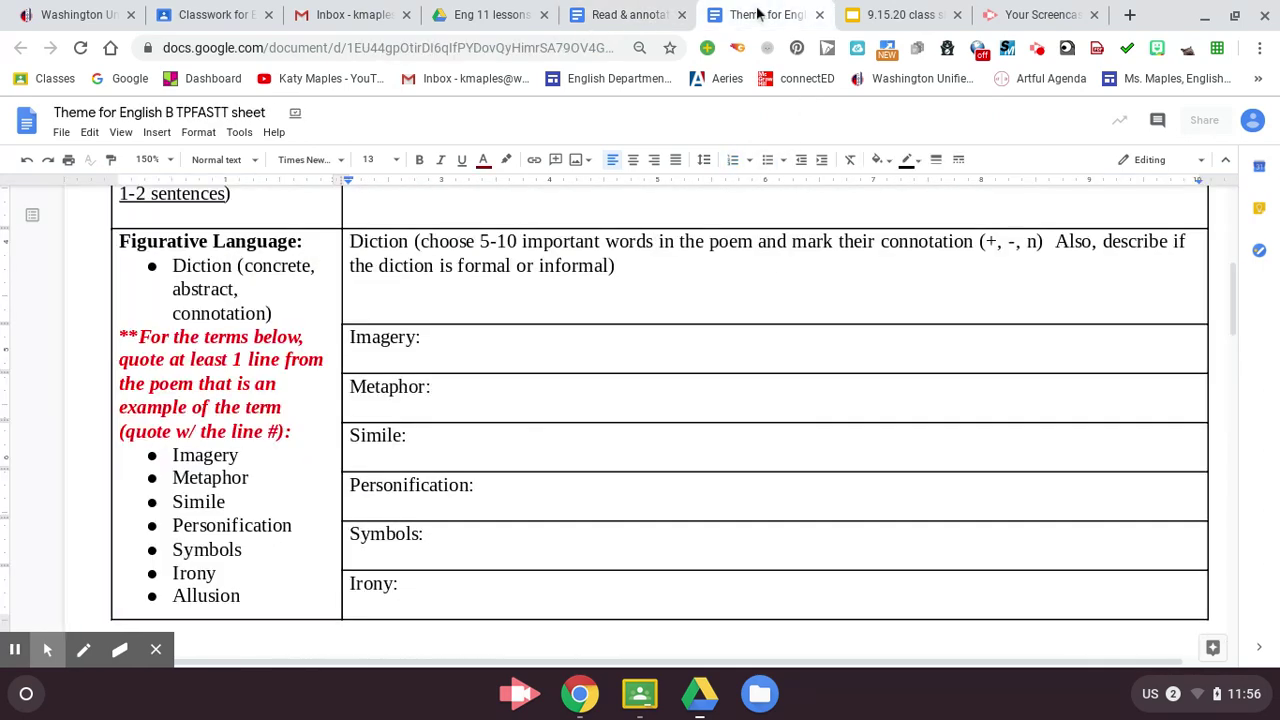
{"action": "left_click", "coordinate": [436, 328]}
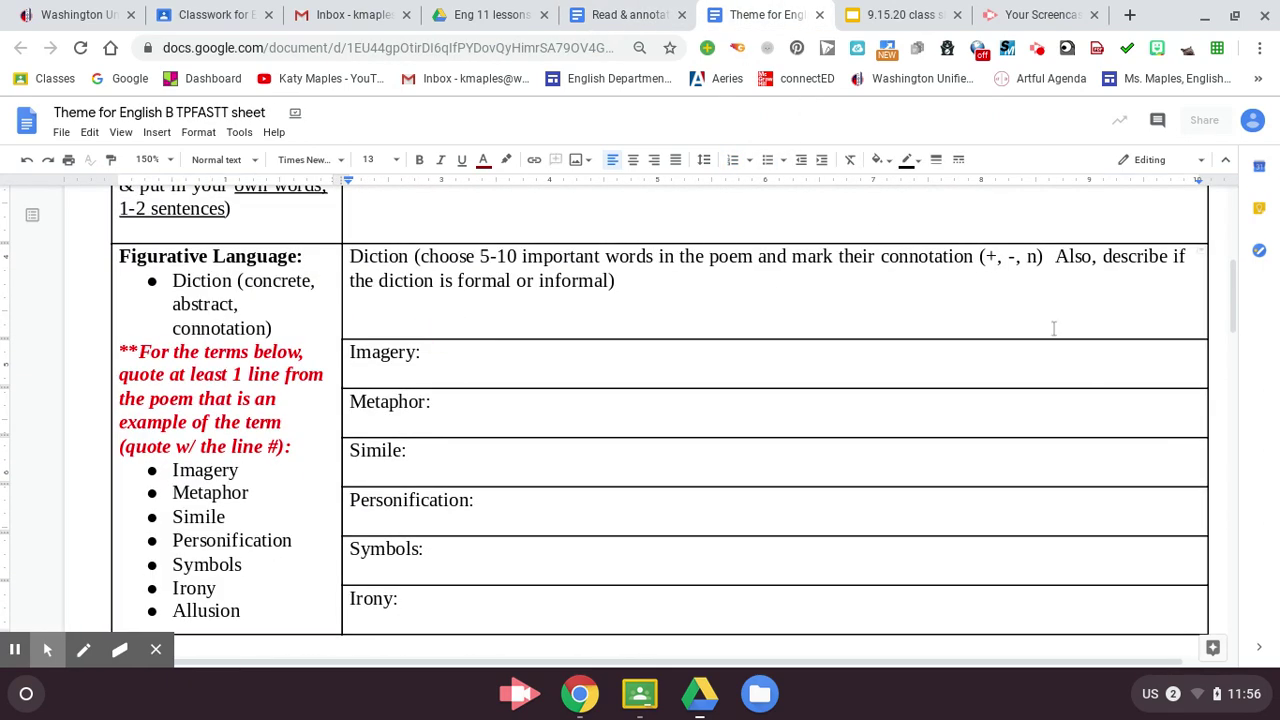
{"action": "key", "text": "Up"}
{"action": "type", "text": "free "}
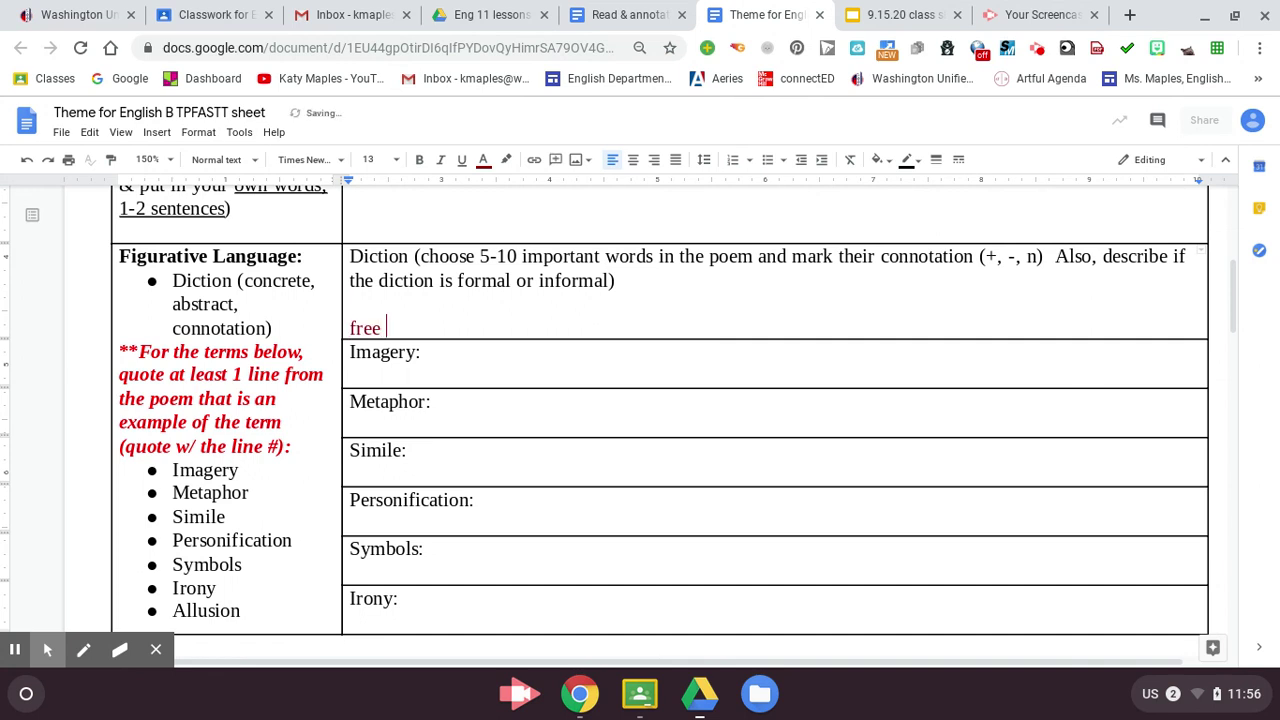
{"action": "type", "text": "American l"}
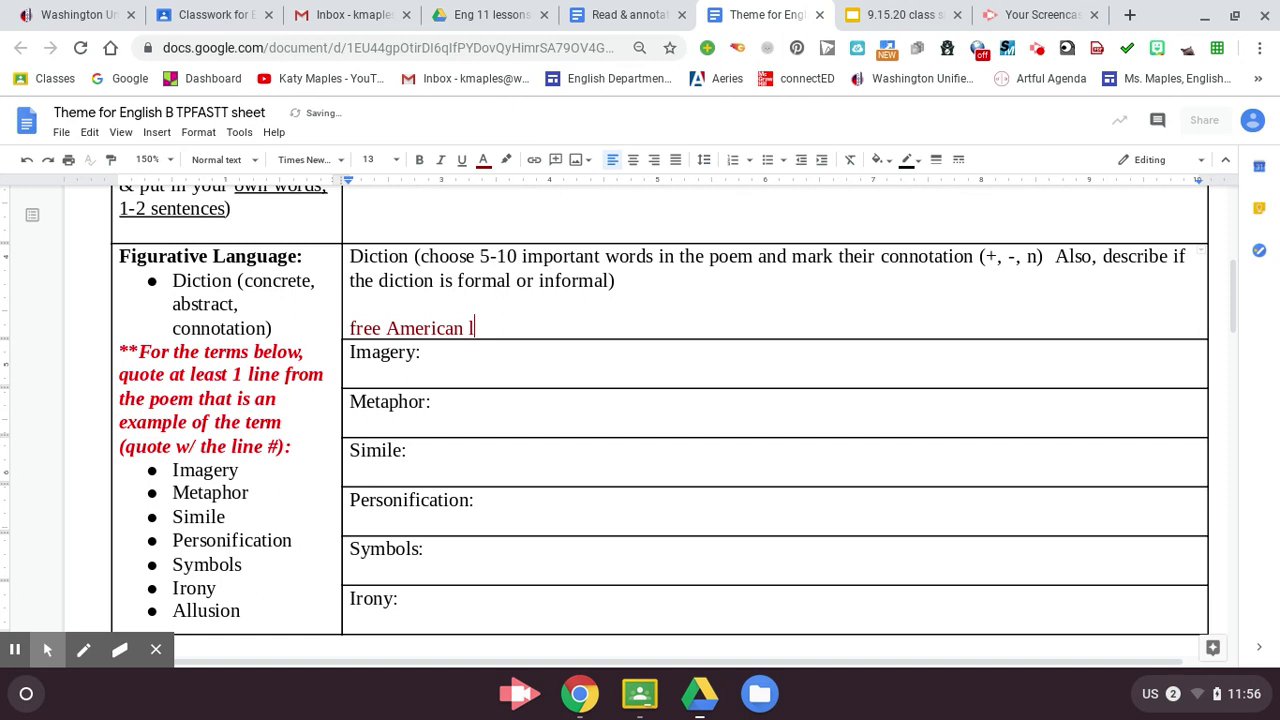
{"action": "type", "text": "ove Harlem"}
Check the highlighted words in the annotated poem and add "colored" to the end of the diction word list.
{"action": "left_click", "coordinate": [625, 14]}
{"action": "scroll", "coordinate": [714, 477], "scroll_direction": "down", "scroll_amount": 1}
{"action": "scroll", "coordinate": [714, 477], "scroll_direction": "down", "scroll_amount": 5}
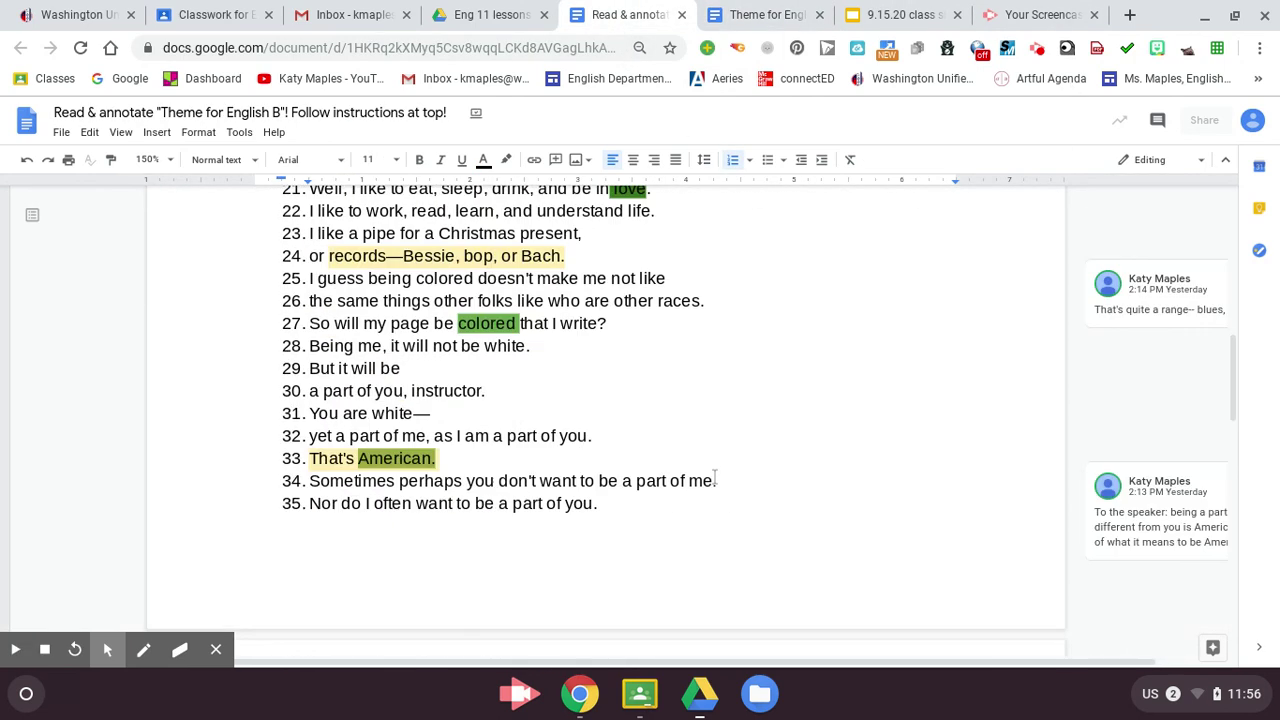
{"action": "left_click", "coordinate": [760, 14]}
{"action": "type", "text": "colored"}
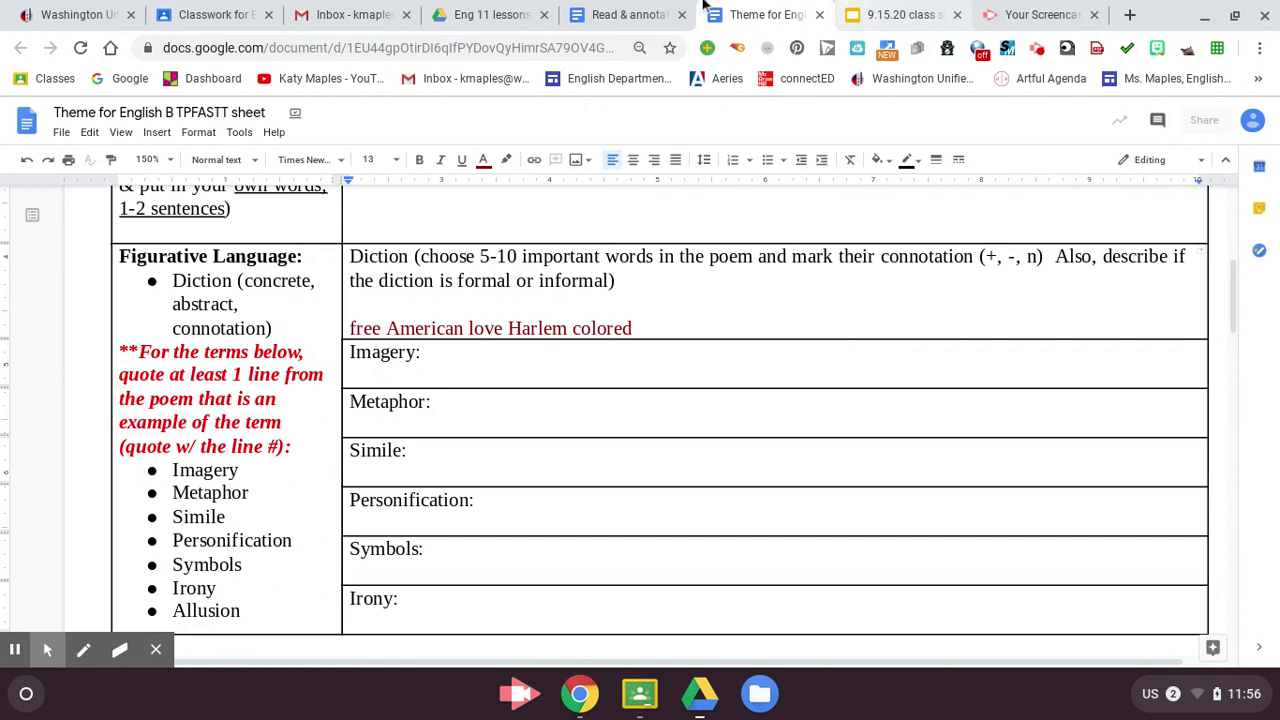
Review "free" in line 40 of the poem and write the note "(positive word, but used negatively)" above the diction word list.
{"action": "left_click", "coordinate": [614, 15]}
{"action": "scroll", "coordinate": [618, 454], "scroll_direction": "down", "scroll_amount": 4}
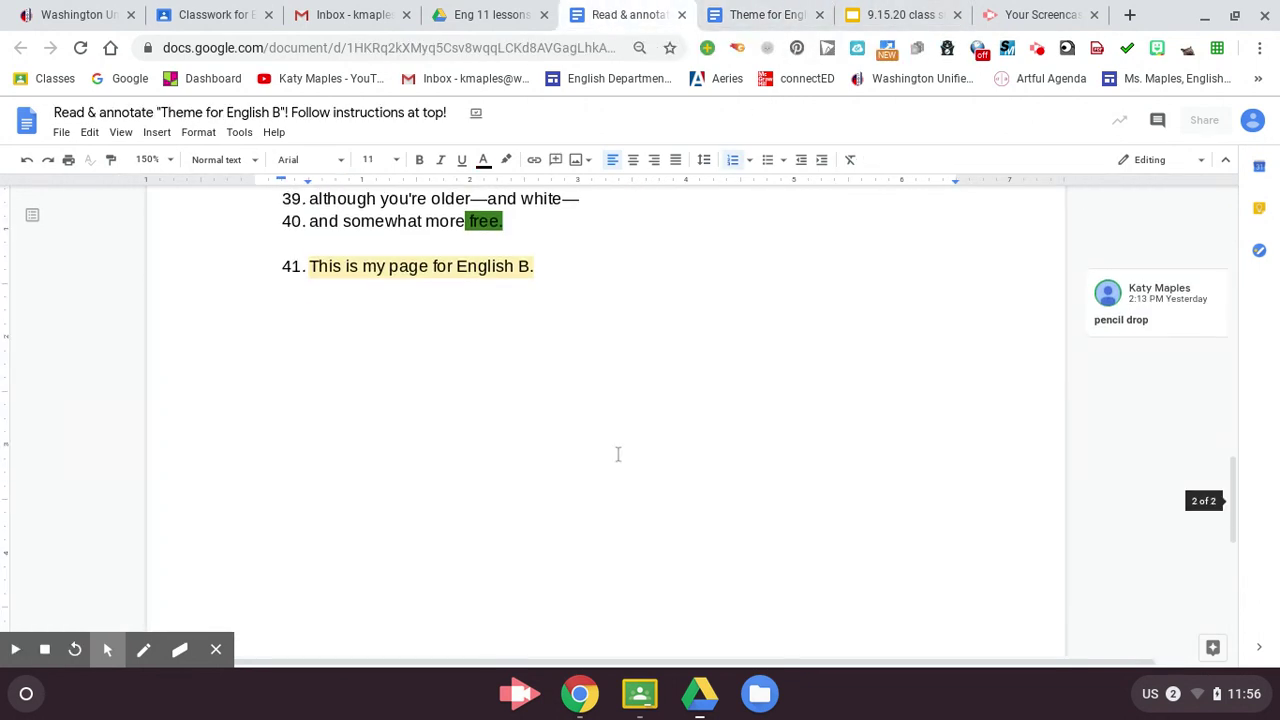
{"action": "scroll", "coordinate": [617, 451], "scroll_direction": "up", "scroll_amount": 2}
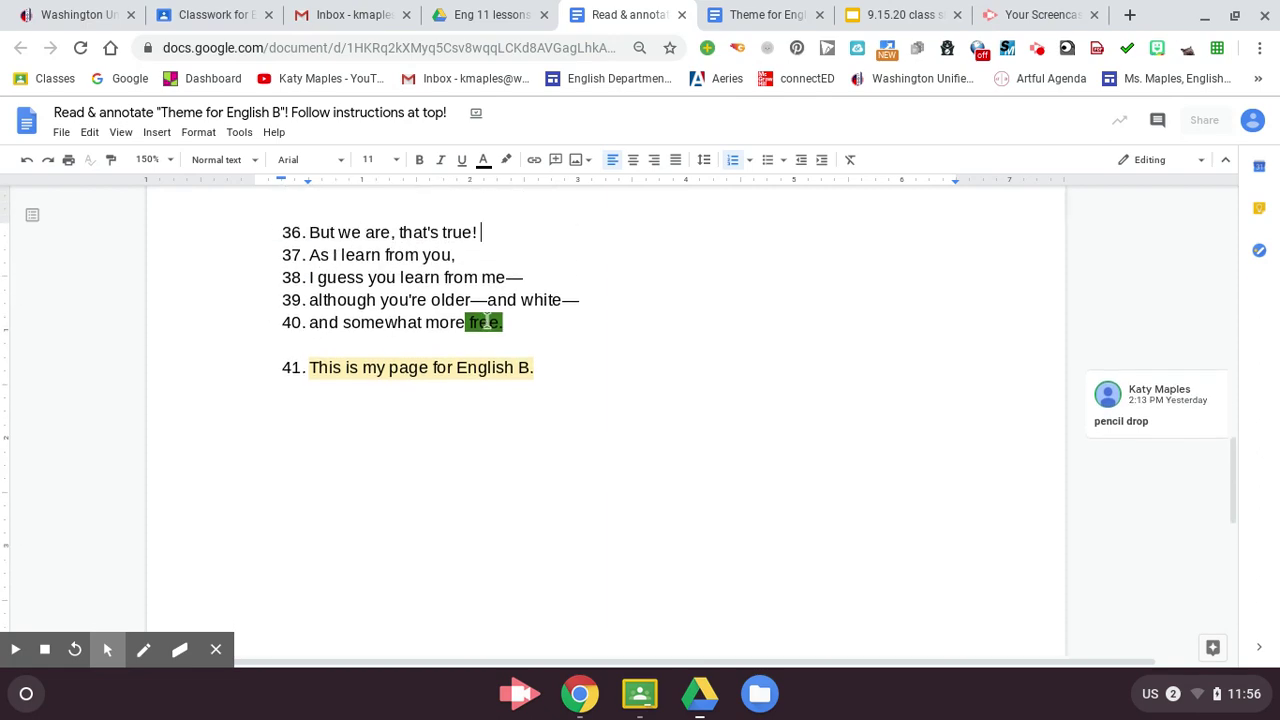
{"action": "left_click", "coordinate": [470, 22]}
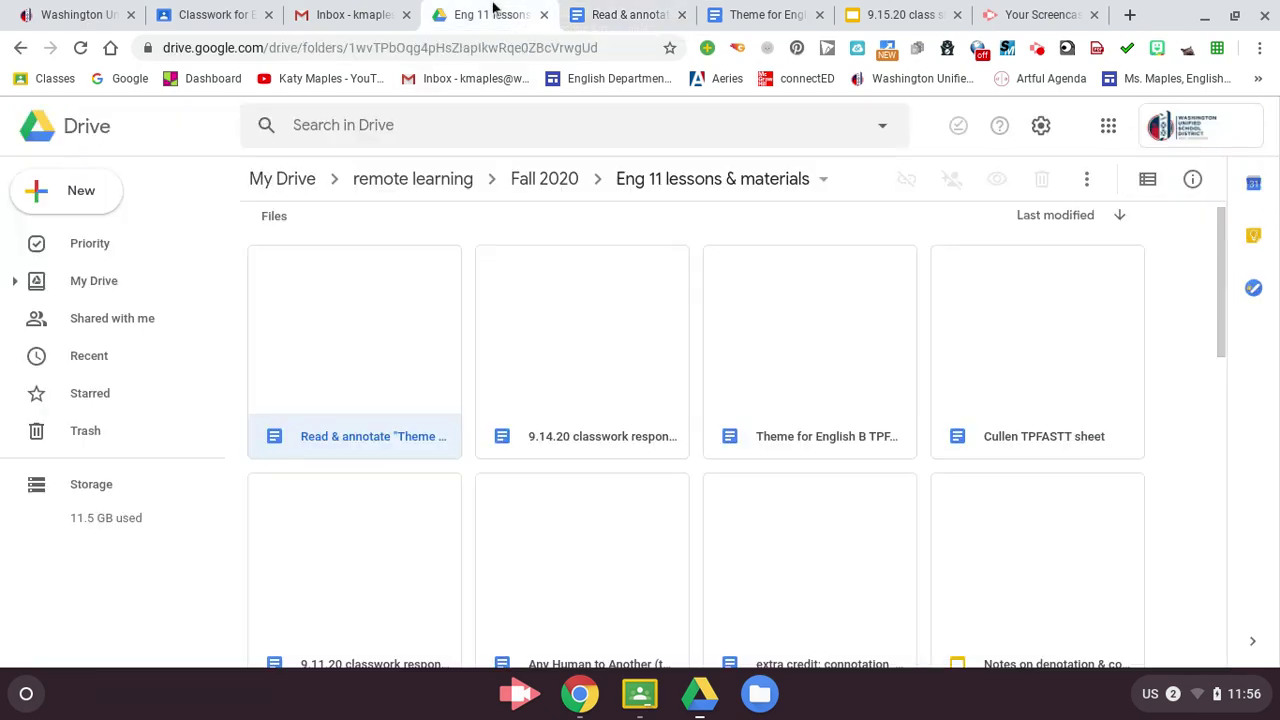
{"action": "left_click", "coordinate": [718, 15]}
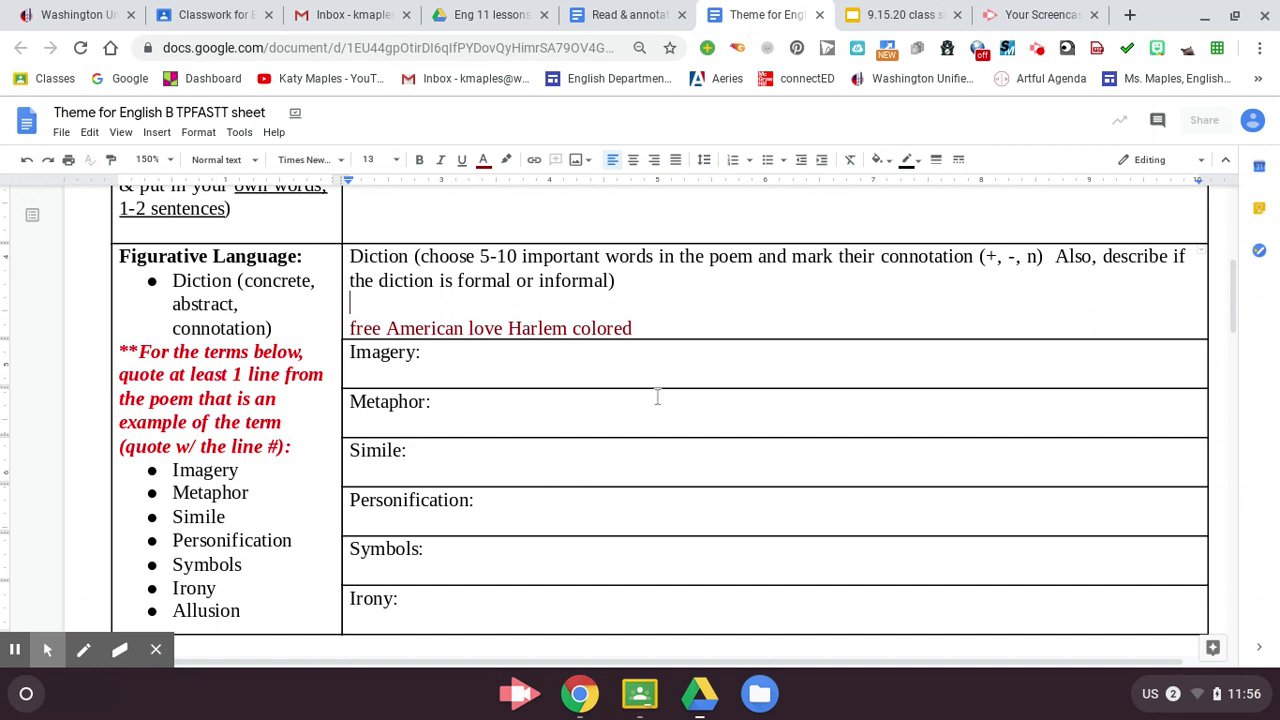
{"action": "type", "text": "(positiv"}
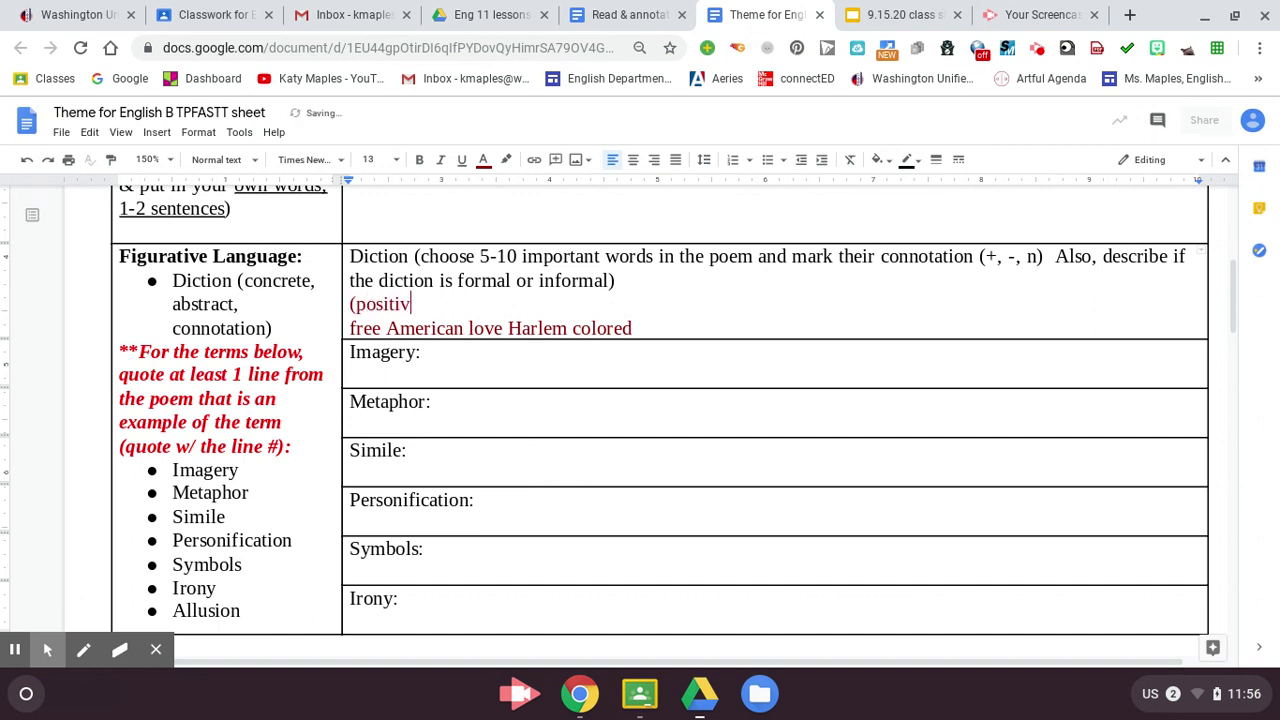
{"action": "type", "text": "e word, but use"}
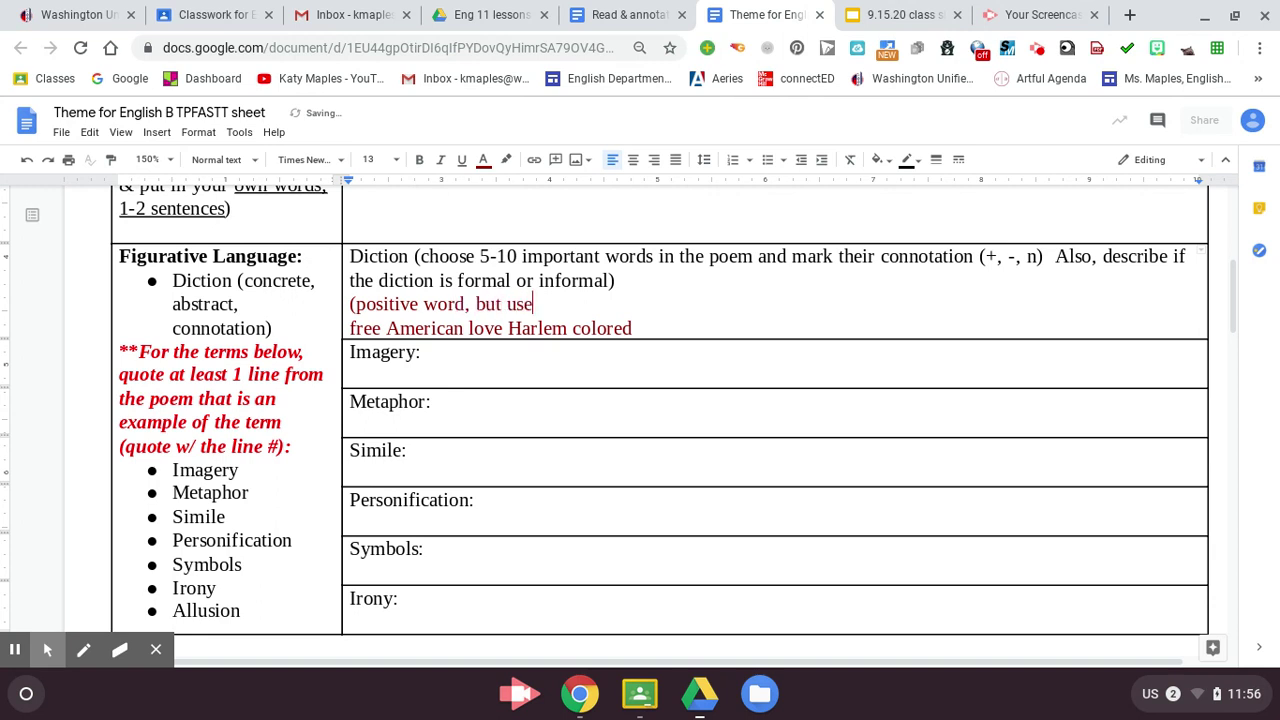
{"action": "type", "text": "d negatively"}
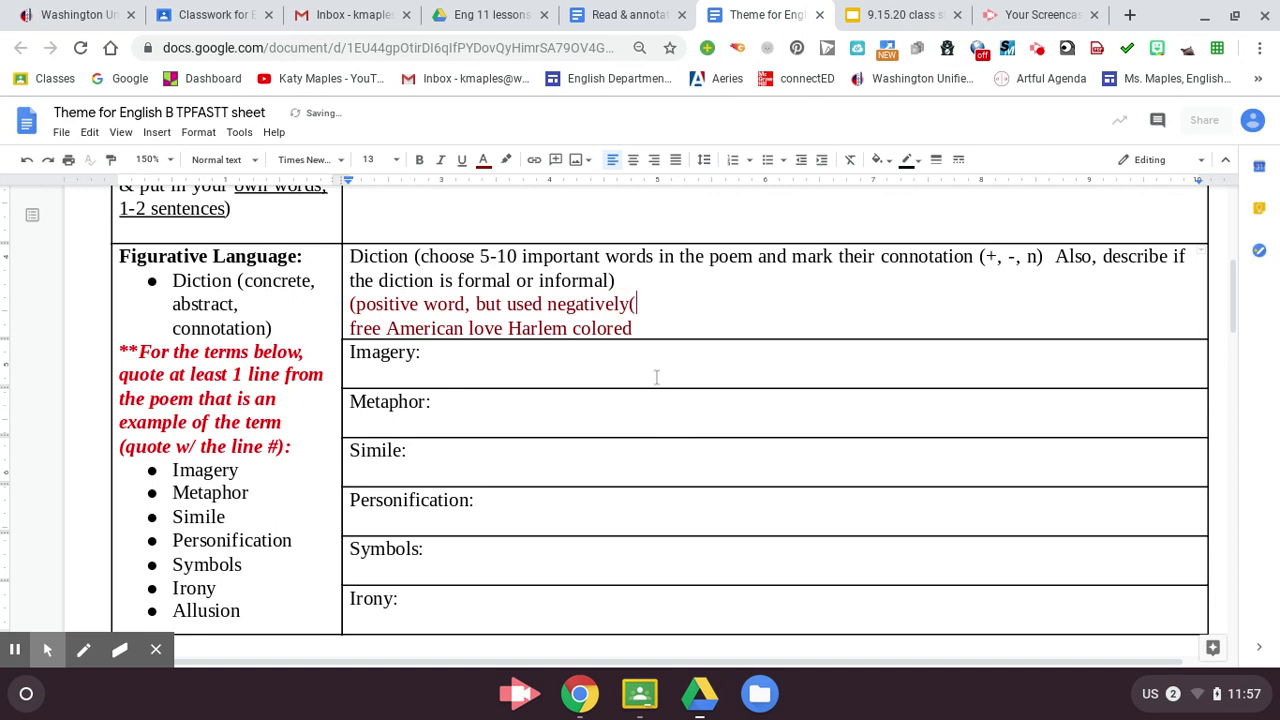
Move the word "free" from the diction word list to the front of the connotation note.
{"action": "double_click", "coordinate": [358, 328]}
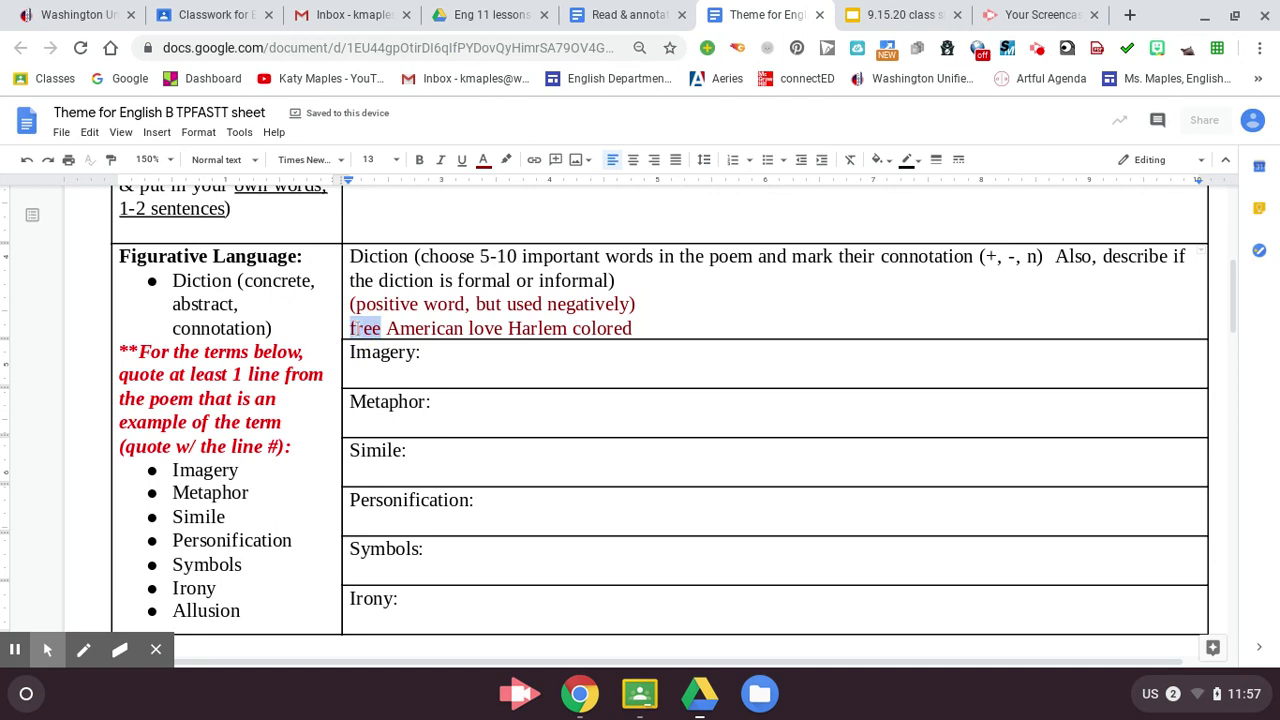
{"action": "right_click", "coordinate": [365, 328]}
{"action": "left_click", "coordinate": [400, 154]}
{"action": "left_click", "coordinate": [345, 304]}
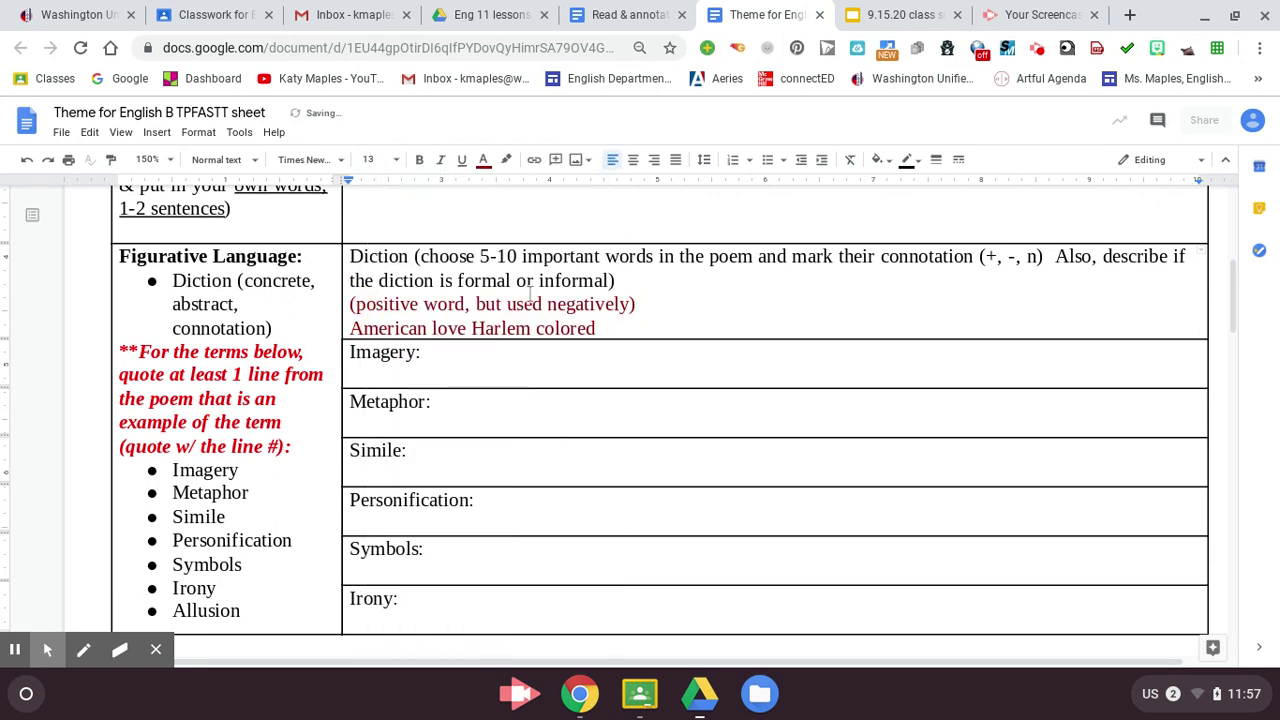
{"action": "key", "text": "ctrl+v"}
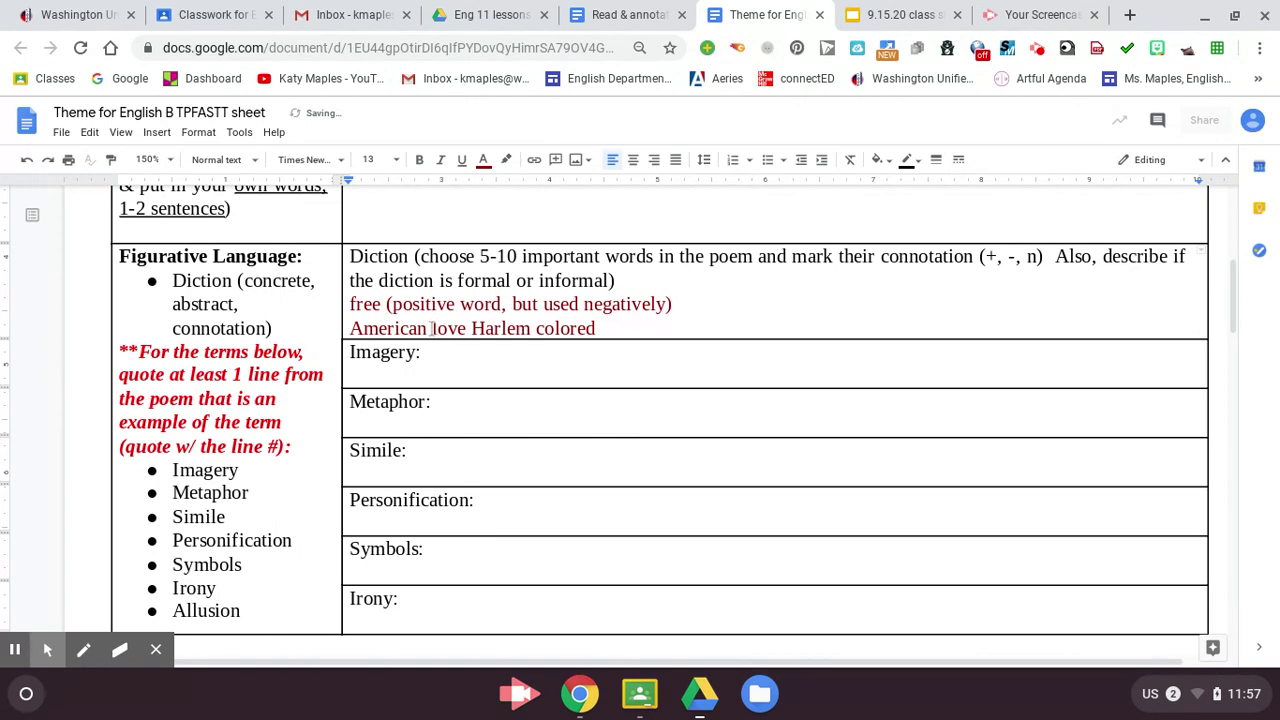
Split the remaining diction words so that "American", "love", "Harlem" and "colored" each stand on their own line.
{"action": "left_click", "coordinate": [433, 329]}
{"action": "key", "text": "Return"}
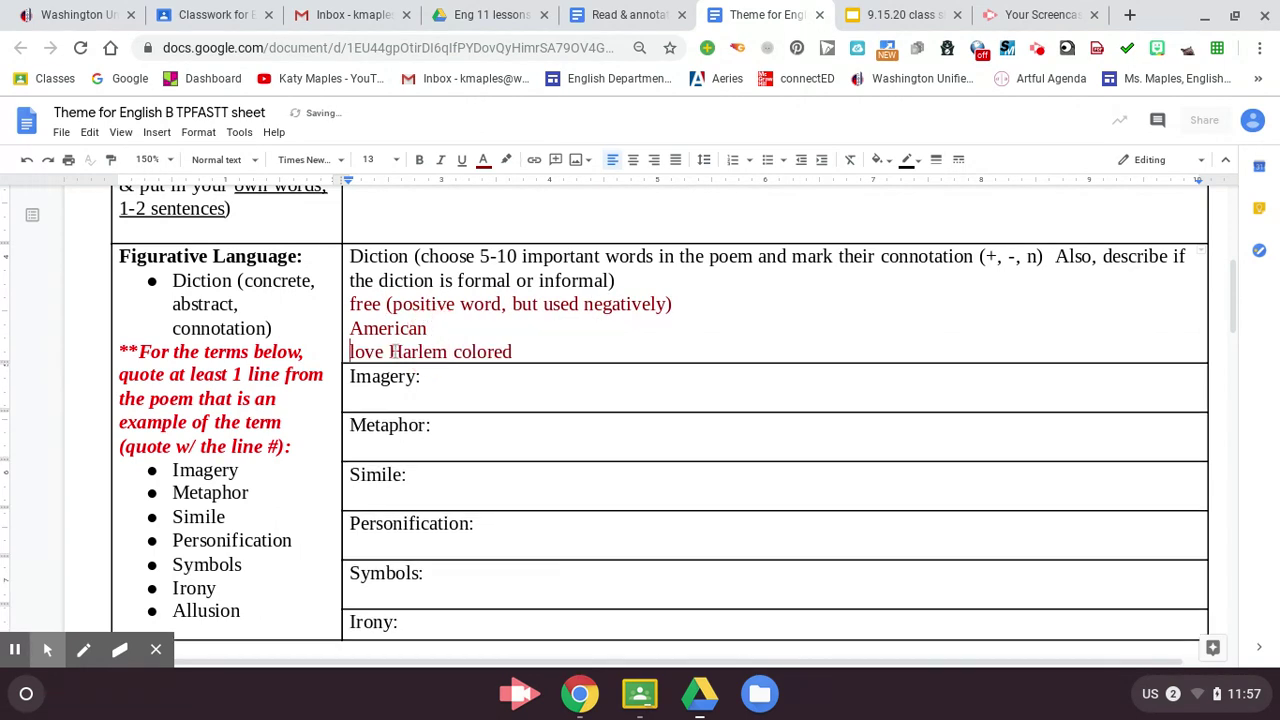
{"action": "left_click", "coordinate": [386, 352]}
{"action": "key", "text": "Return"}
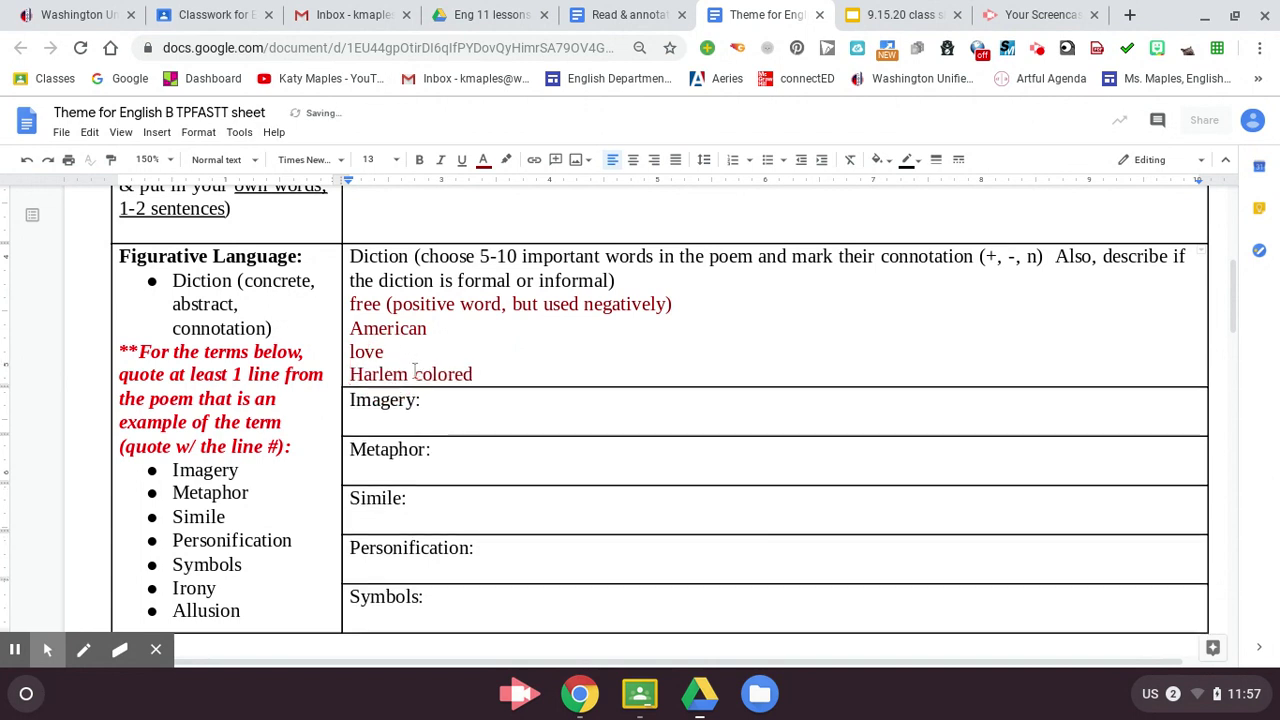
{"action": "left_click", "coordinate": [414, 374]}
{"action": "key", "text": "Return"}
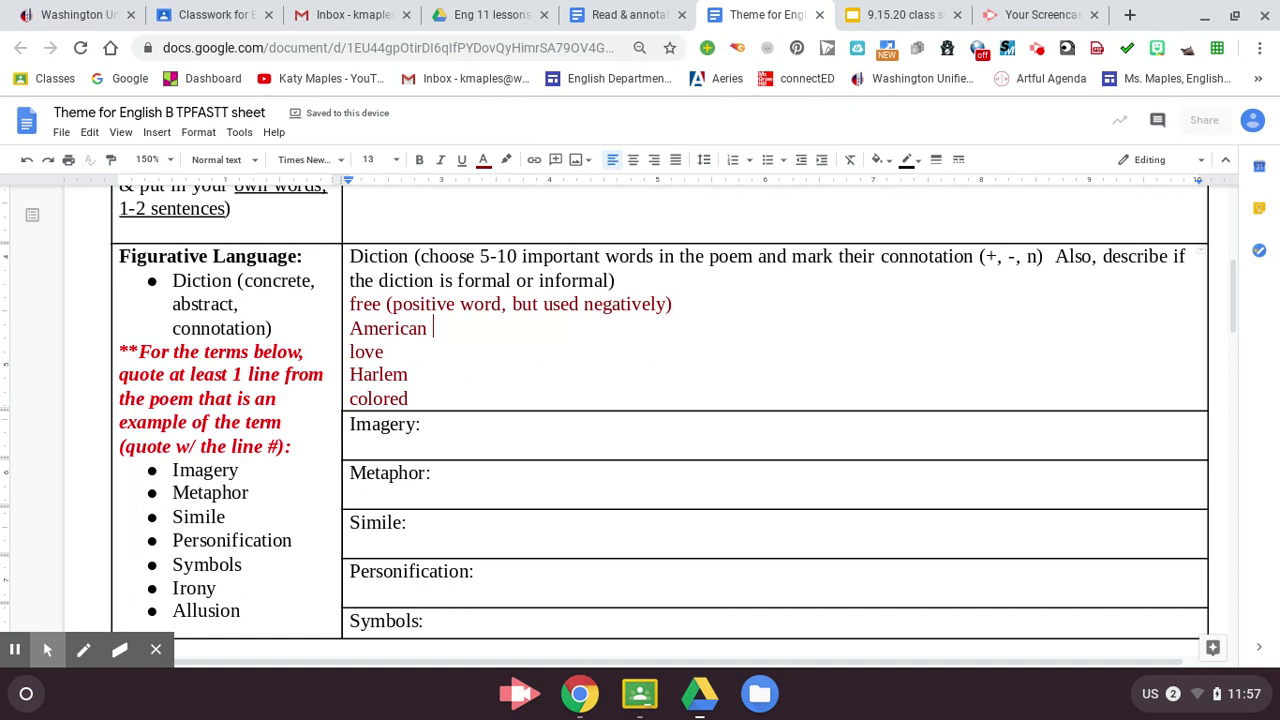
Mark the connotations beside the diction words: American (+), love (+), Harlem (+, n) and colored (n).
{"action": "type", "text": "("}
{"action": "key", "text": "BackSpace"}
{"action": "type", "text": "+)"}
{"action": "left_click", "coordinate": [416, 343]}
{"action": "type", "text": "("}
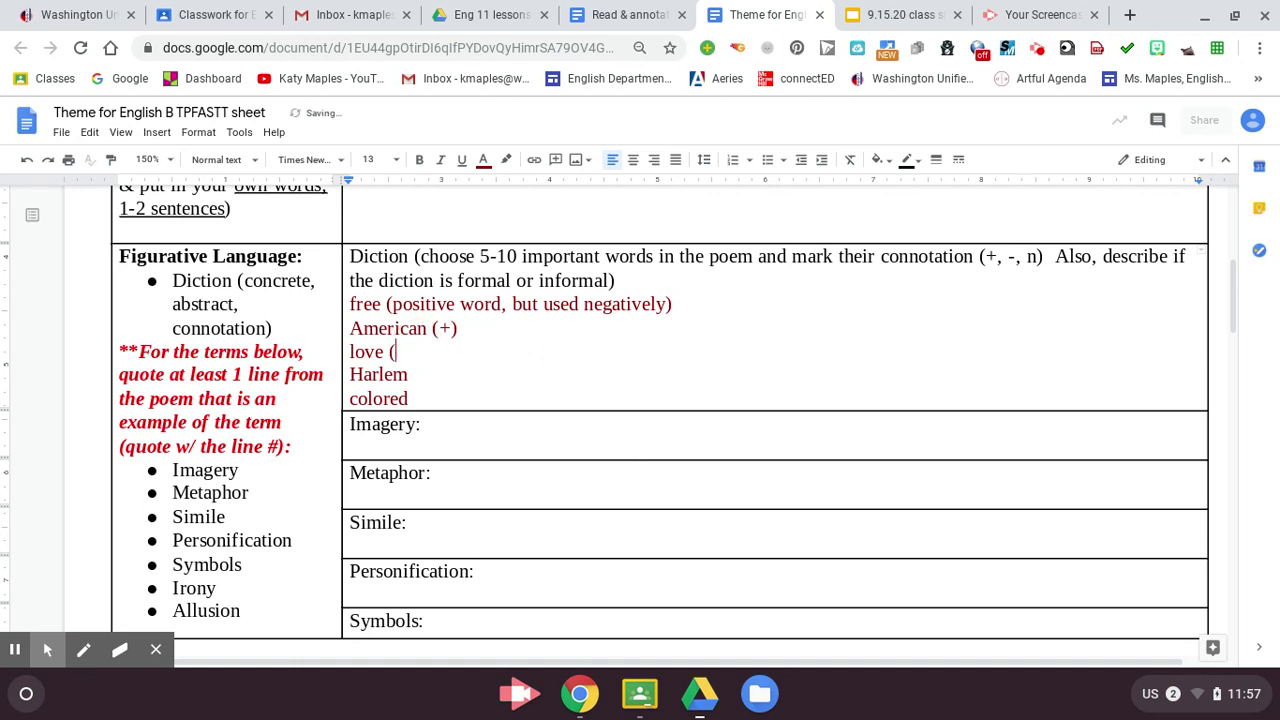
{"action": "type", "text": "+)"}
{"action": "left_click", "coordinate": [447, 377]}
{"action": "type", "text": "(+)"}
{"action": "key", "text": "BackSpace"}
{"action": "type", "text": ", n"}
{"action": "left_click", "coordinate": [427, 401]}
{"action": "type", "text": "(n"}
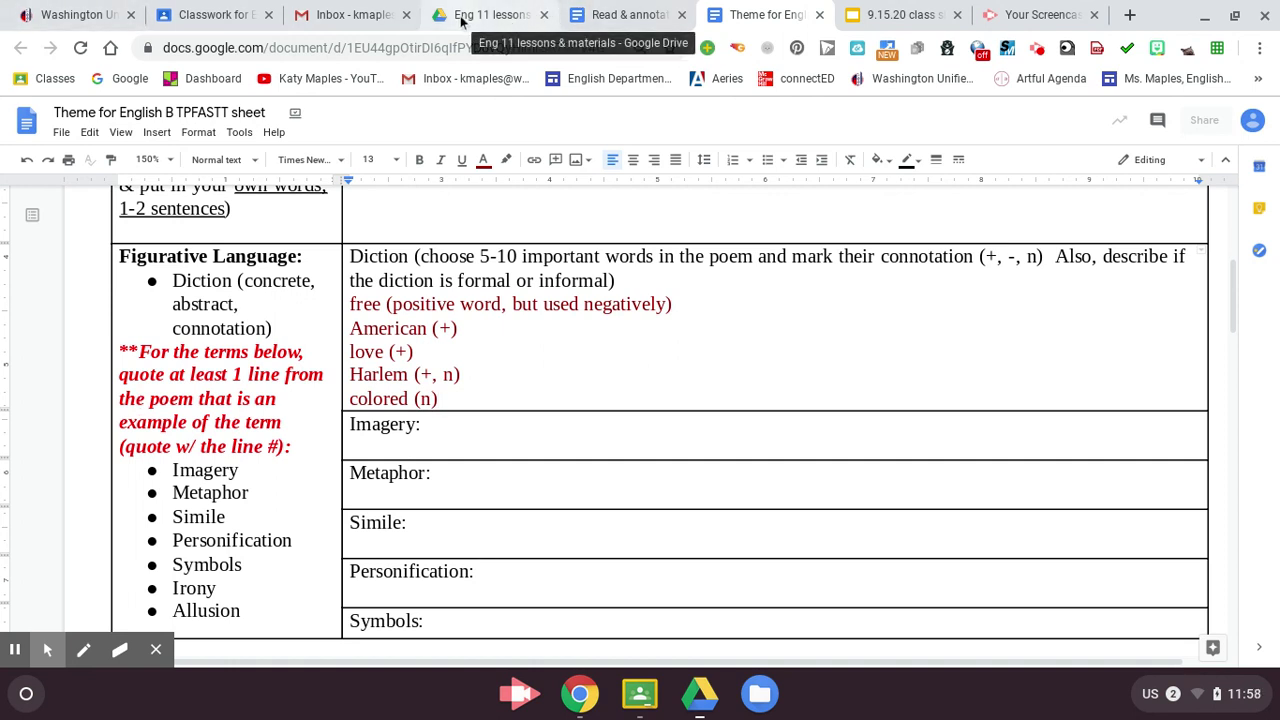
Reread the annotated poem to judge whether its diction is formal or informal.
{"action": "left_click", "coordinate": [620, 14]}
{"action": "scroll", "coordinate": [655, 298], "scroll_direction": "up", "scroll_amount": 3}
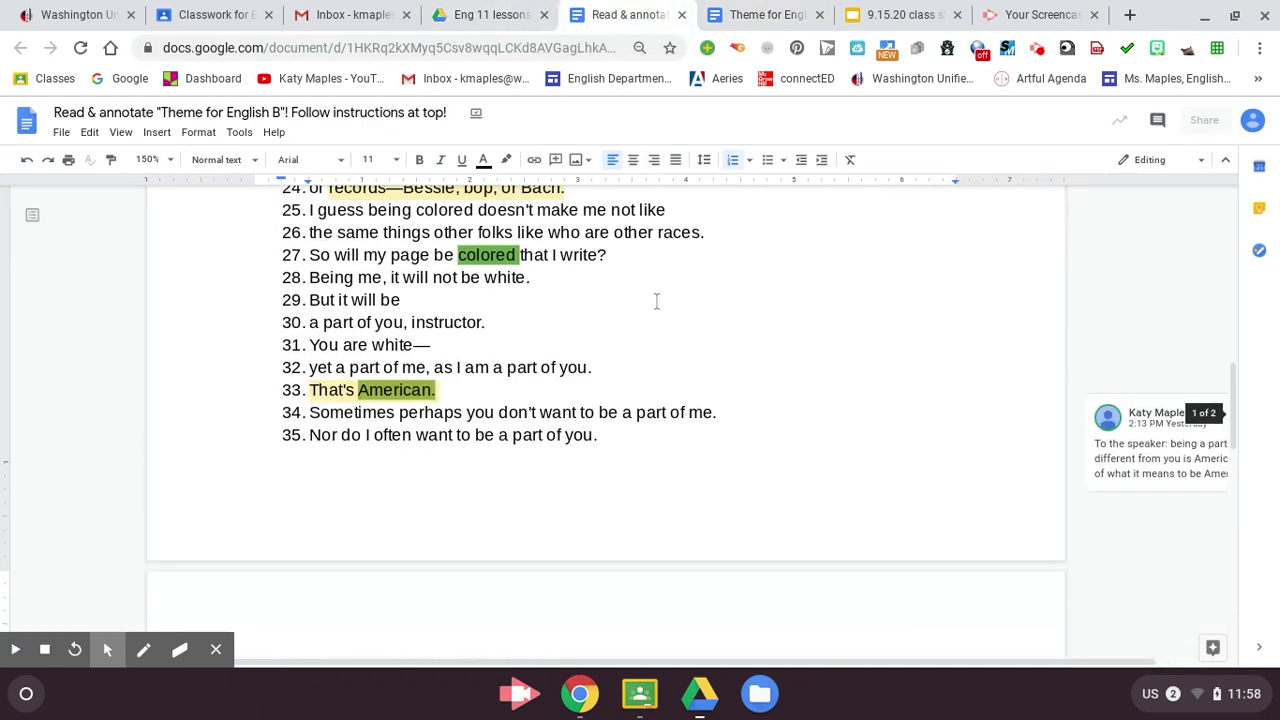
{"action": "scroll", "coordinate": [656, 300], "scroll_direction": "up", "scroll_amount": 10}
{"action": "scroll", "coordinate": [655, 297], "scroll_direction": "down", "scroll_amount": 1}
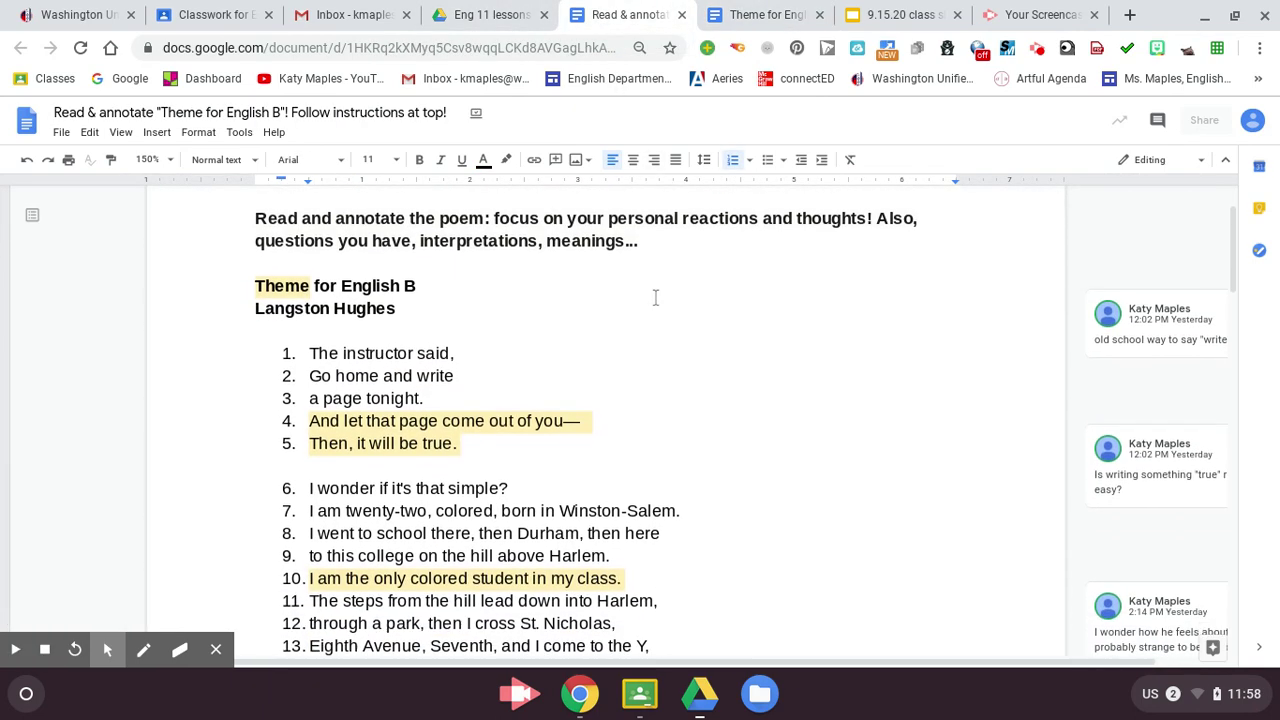
{"action": "scroll", "coordinate": [655, 297], "scroll_direction": "down", "scroll_amount": 3}
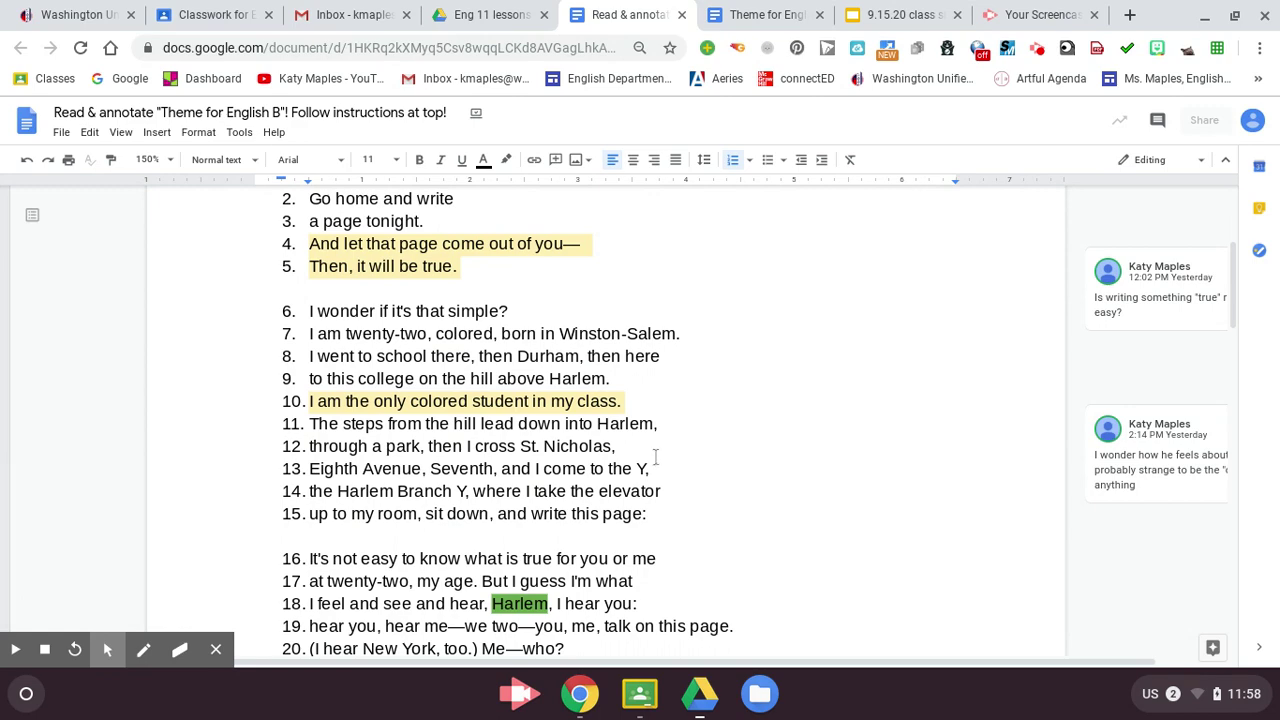
{"action": "scroll", "coordinate": [655, 457], "scroll_direction": "down", "scroll_amount": 10}
{"action": "scroll", "coordinate": [654, 457], "scroll_direction": "up", "scroll_amount": 1}
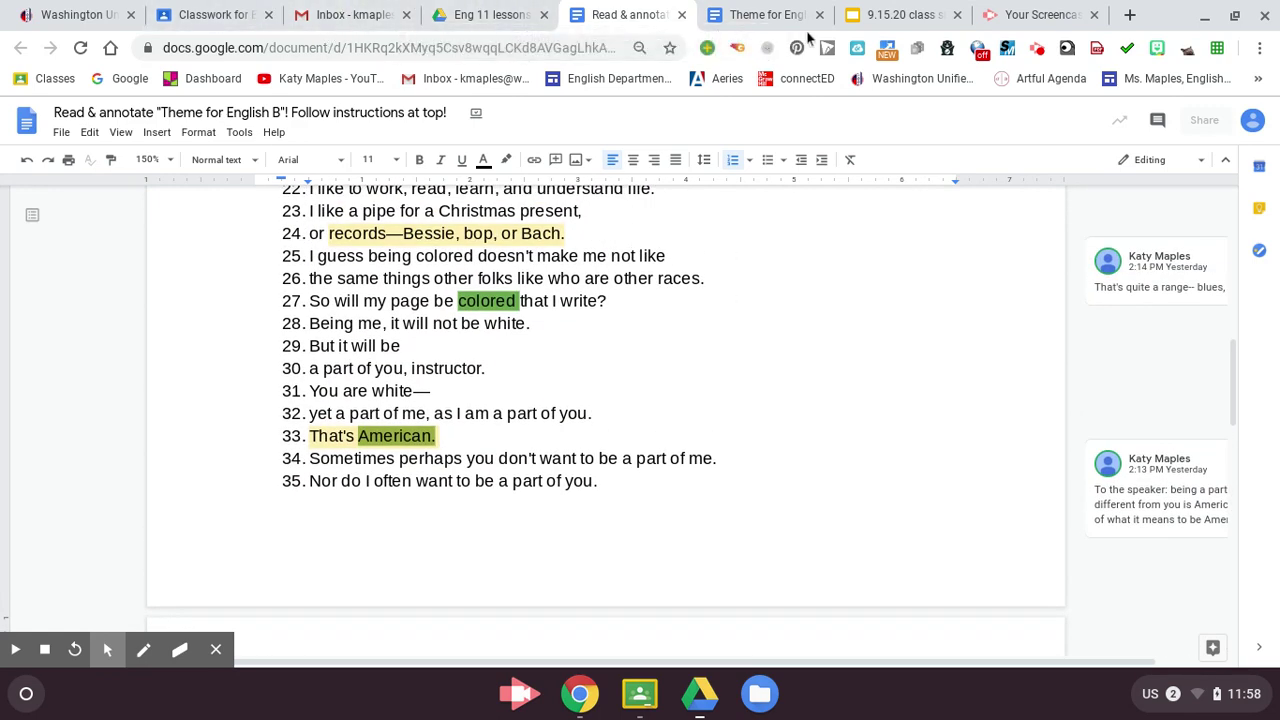
On the TPFASTT sheet, add "Doesn't use slang, but the words and feeling are casual" beside the "free" note, spaced to fit on one line.
{"action": "left_click", "coordinate": [755, 26]}
{"action": "left_click", "coordinate": [746, 310]}
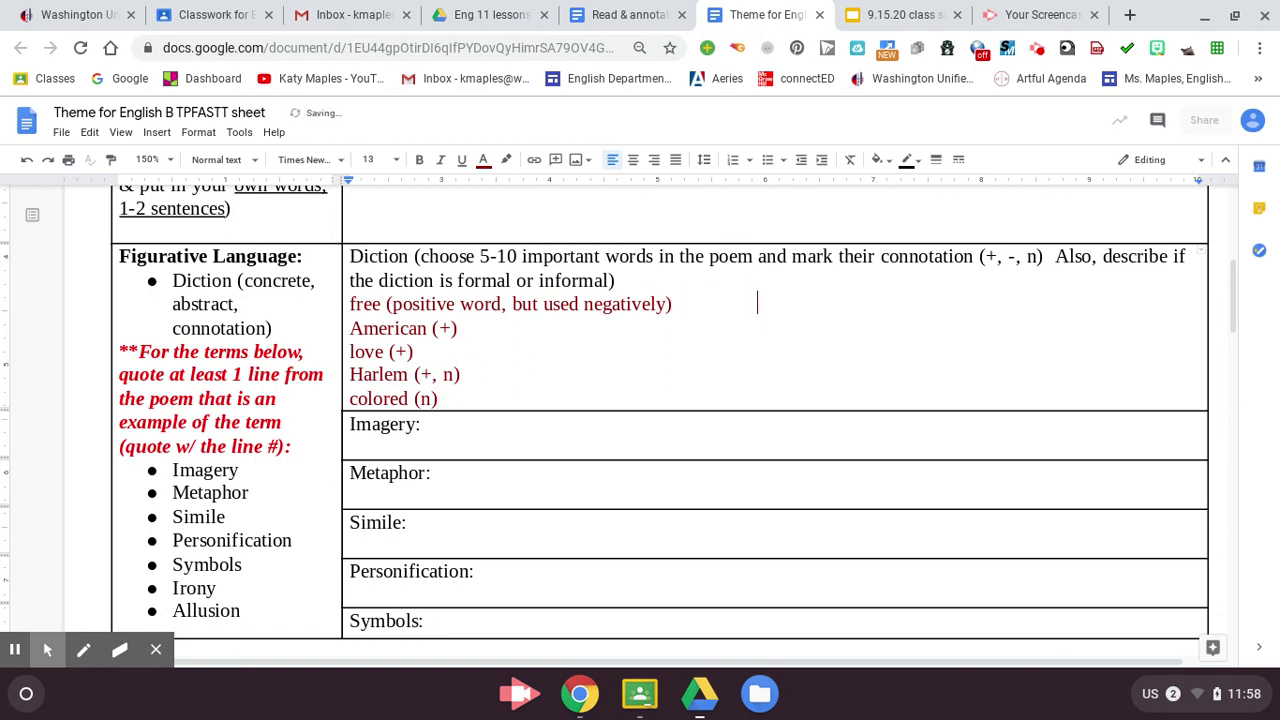
{"action": "type", "text": "Doesn't use slang"}
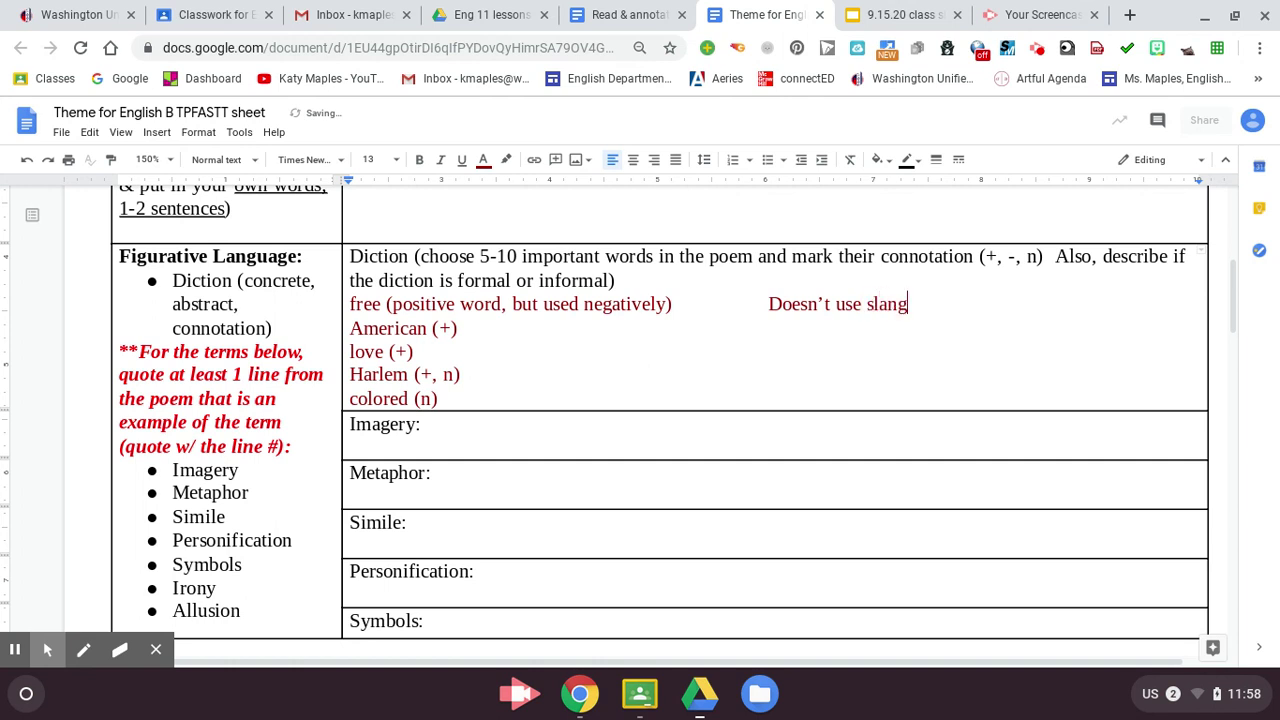
{"action": "type", "text": ", but the words "}
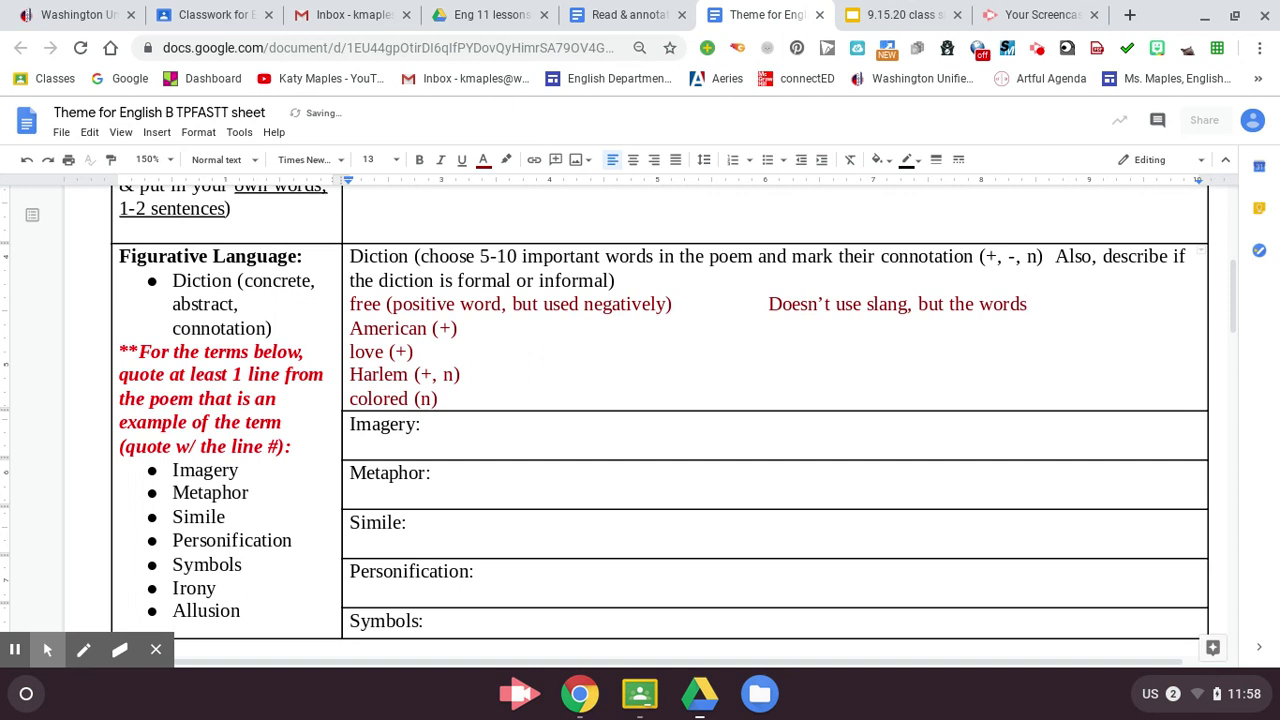
{"action": "type", "text": "and feelin"}
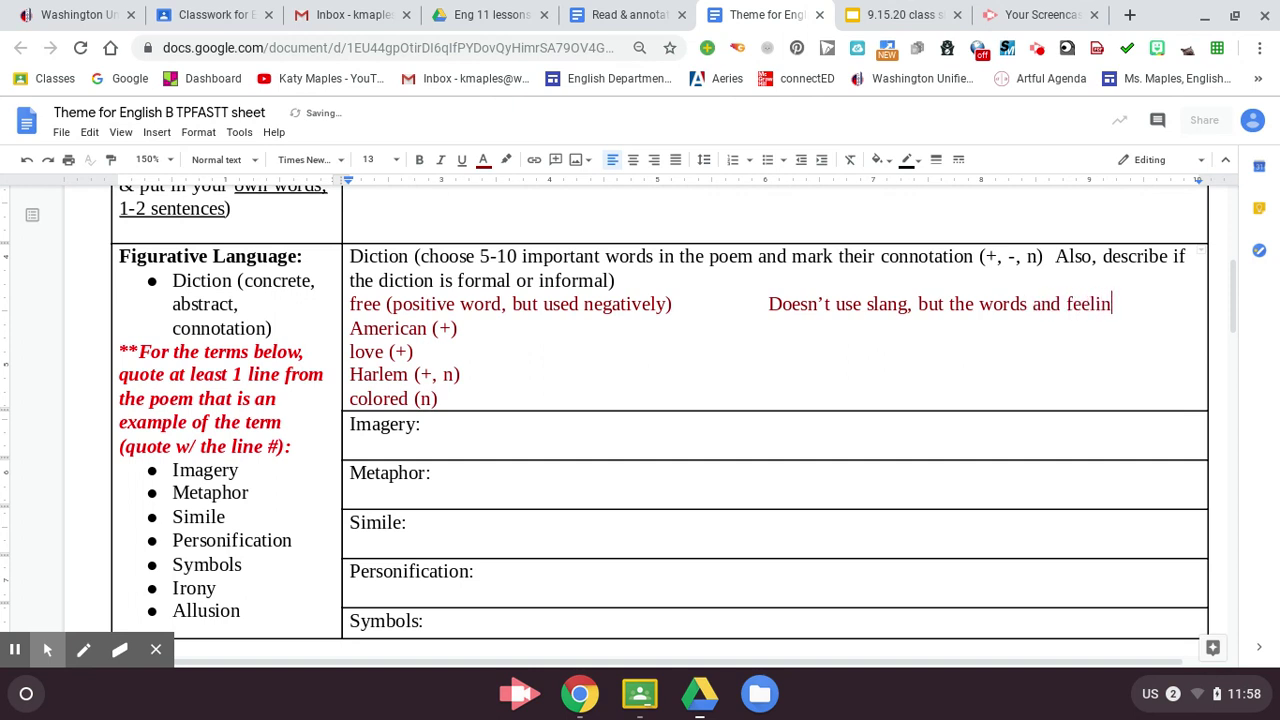
{"action": "type", "text": "g are cuas"}
{"action": "key", "text": "BackSpace"}
{"action": "key", "text": "BackSpace"}
{"action": "type", "text": "asual"}
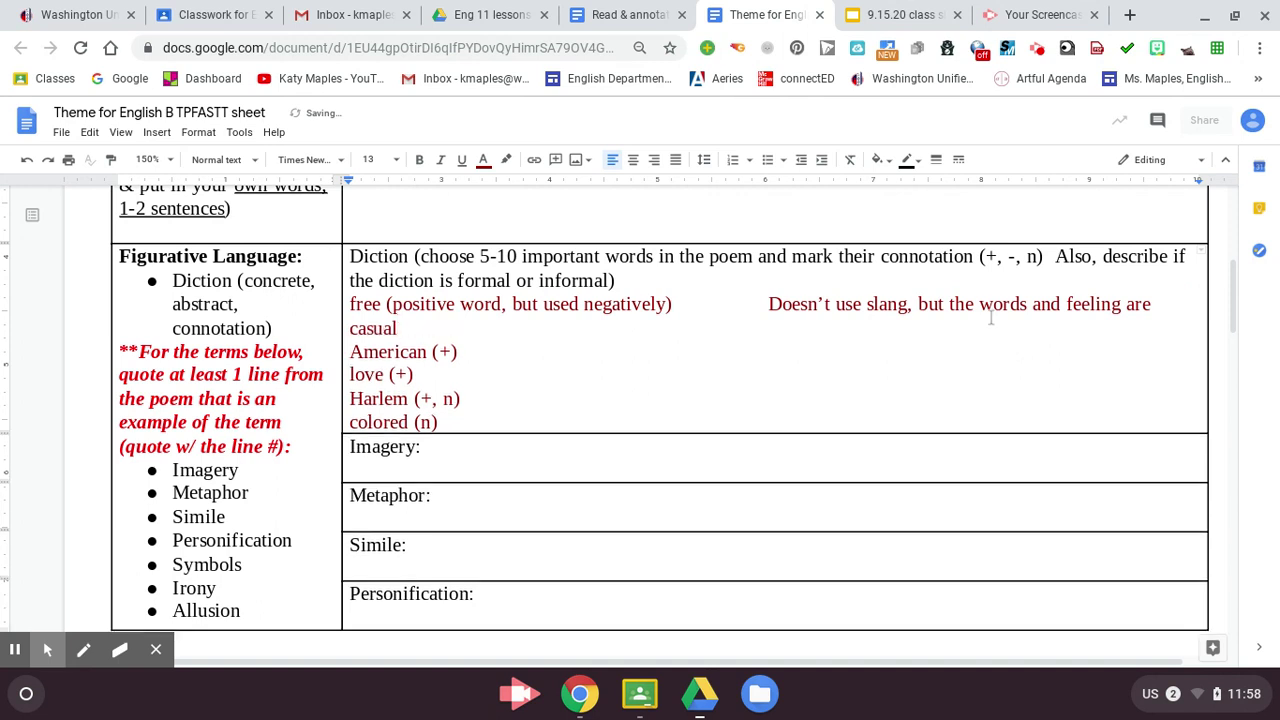
{"action": "key", "text": "BackSpace"}
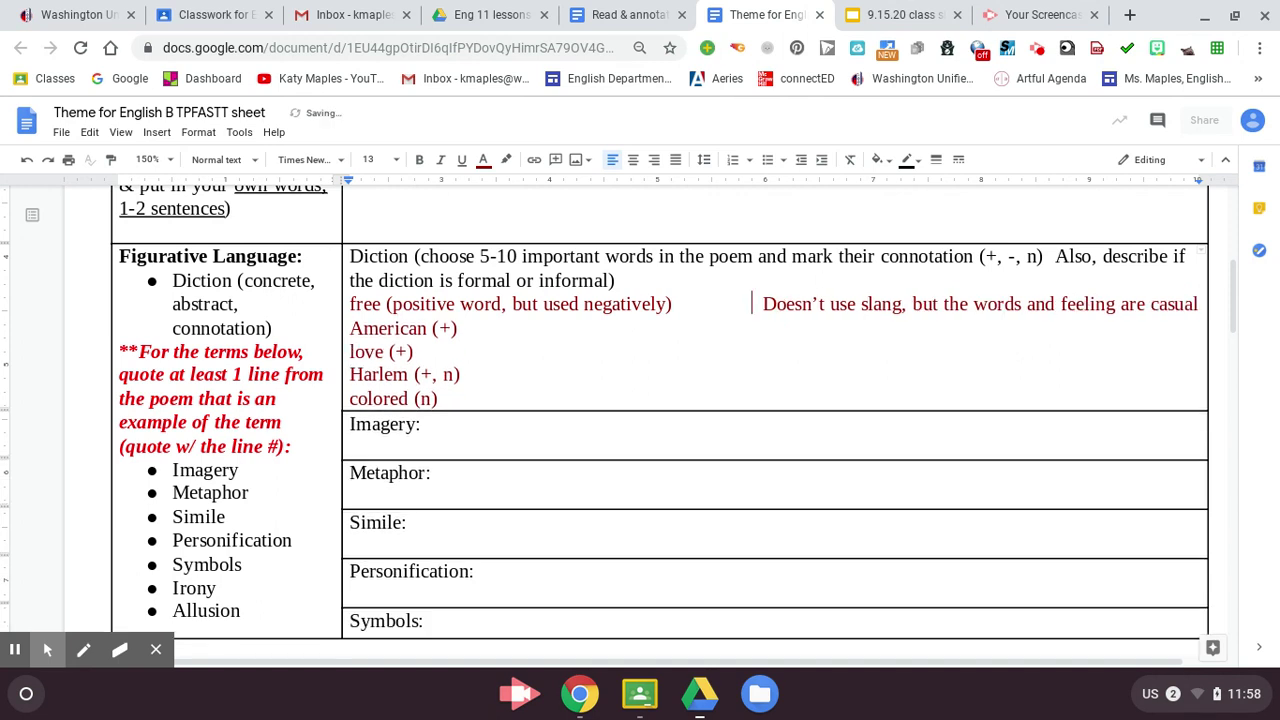
Place the cursor in the blank line under Imagery and look through the annotated poem for lines that contain imagery.
{"action": "left_click", "coordinate": [483, 440]}
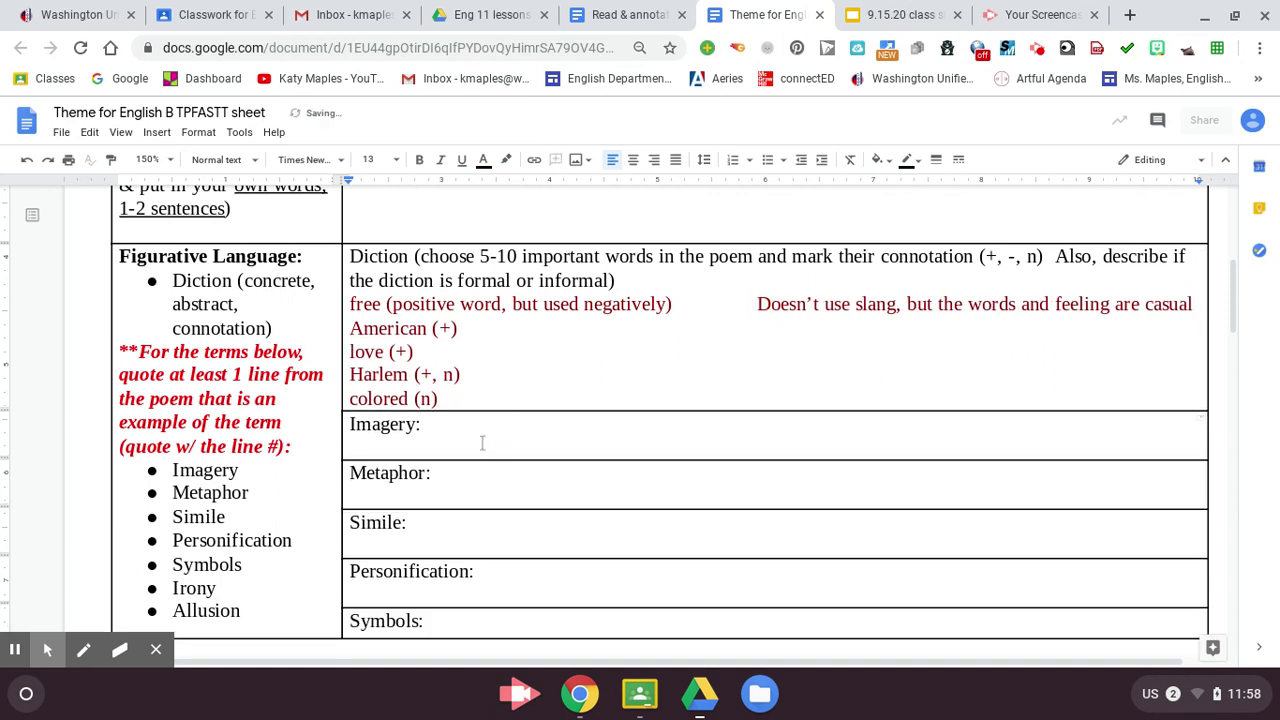
{"action": "left_click", "coordinate": [593, 12]}
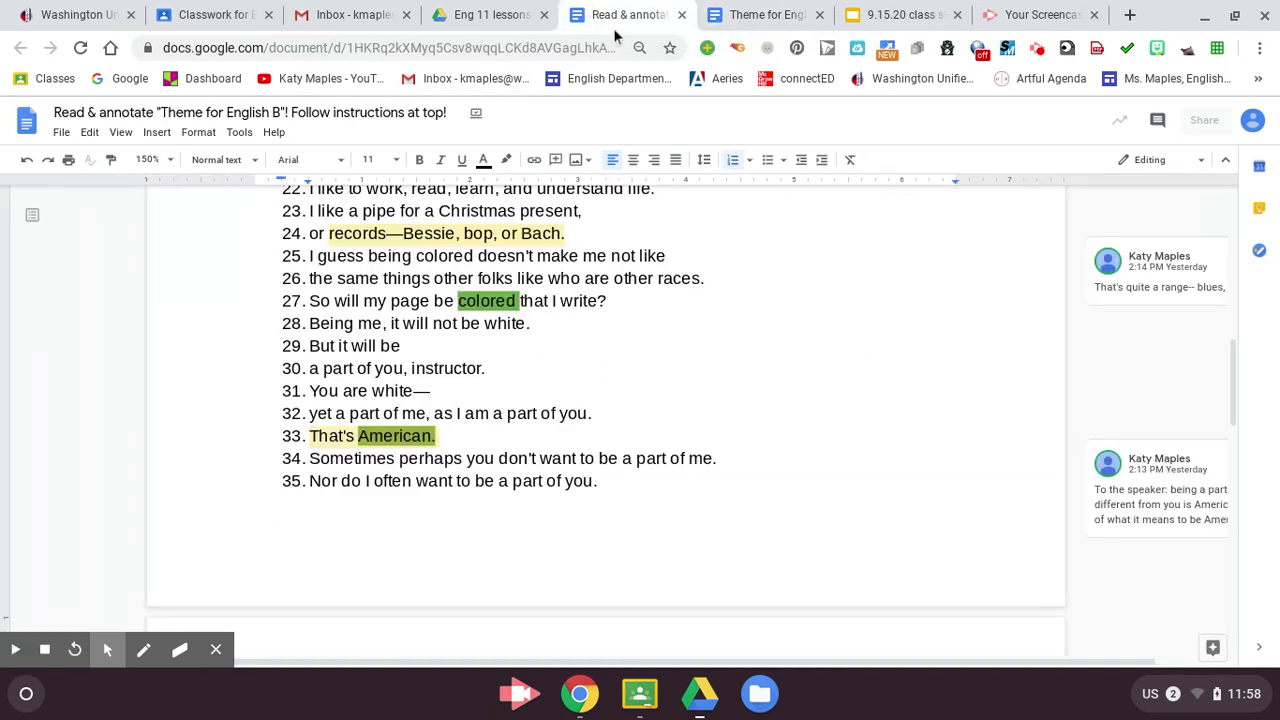
{"action": "scroll", "coordinate": [800, 374], "scroll_direction": "up", "scroll_amount": 3}
{"action": "scroll", "coordinate": [800, 374], "scroll_direction": "up", "scroll_amount": 6}
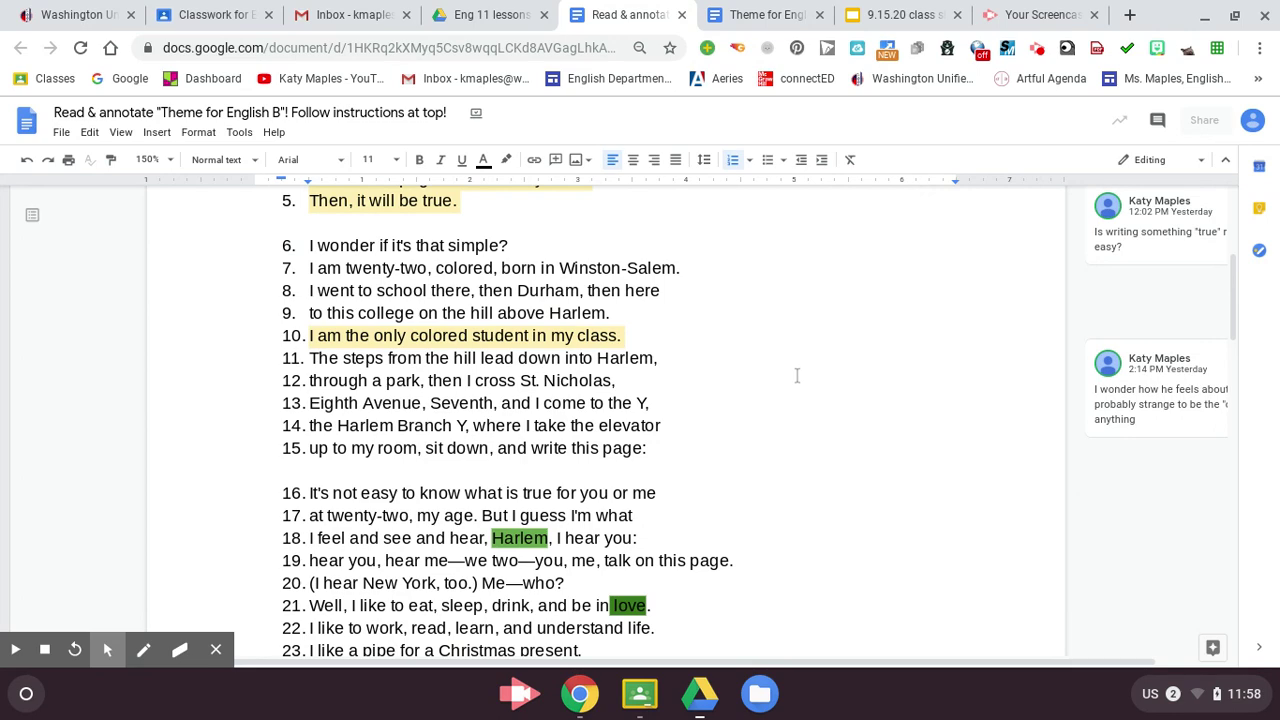
{"action": "scroll", "coordinate": [797, 375], "scroll_direction": "down", "scroll_amount": 1}
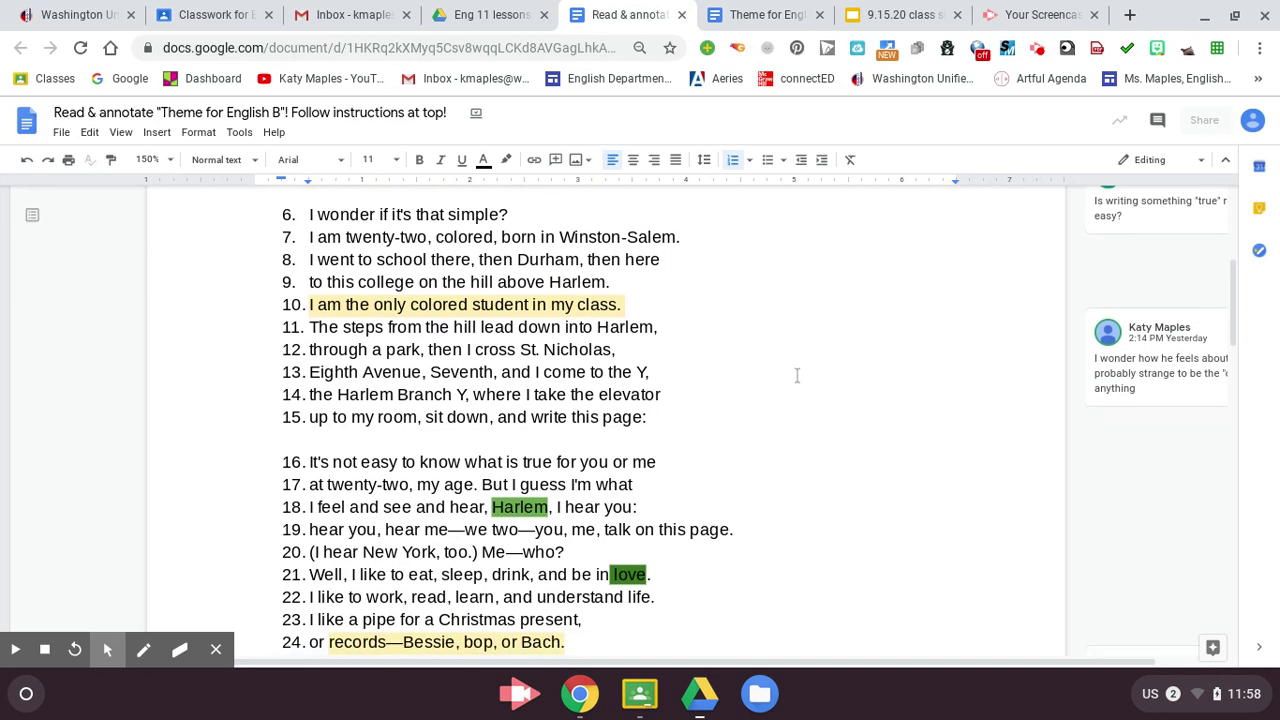
{"action": "scroll", "coordinate": [797, 375], "scroll_direction": "down", "scroll_amount": 1}
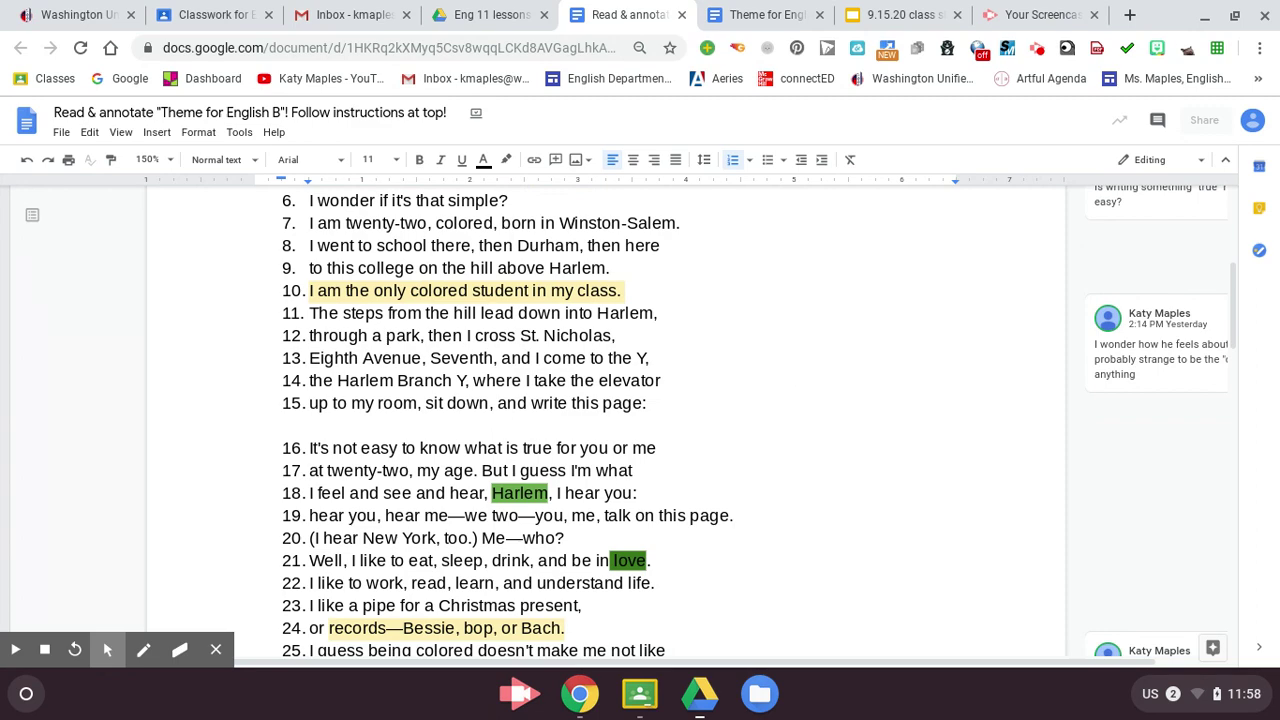
{"action": "scroll", "coordinate": [797, 375], "scroll_direction": "down", "scroll_amount": 3}
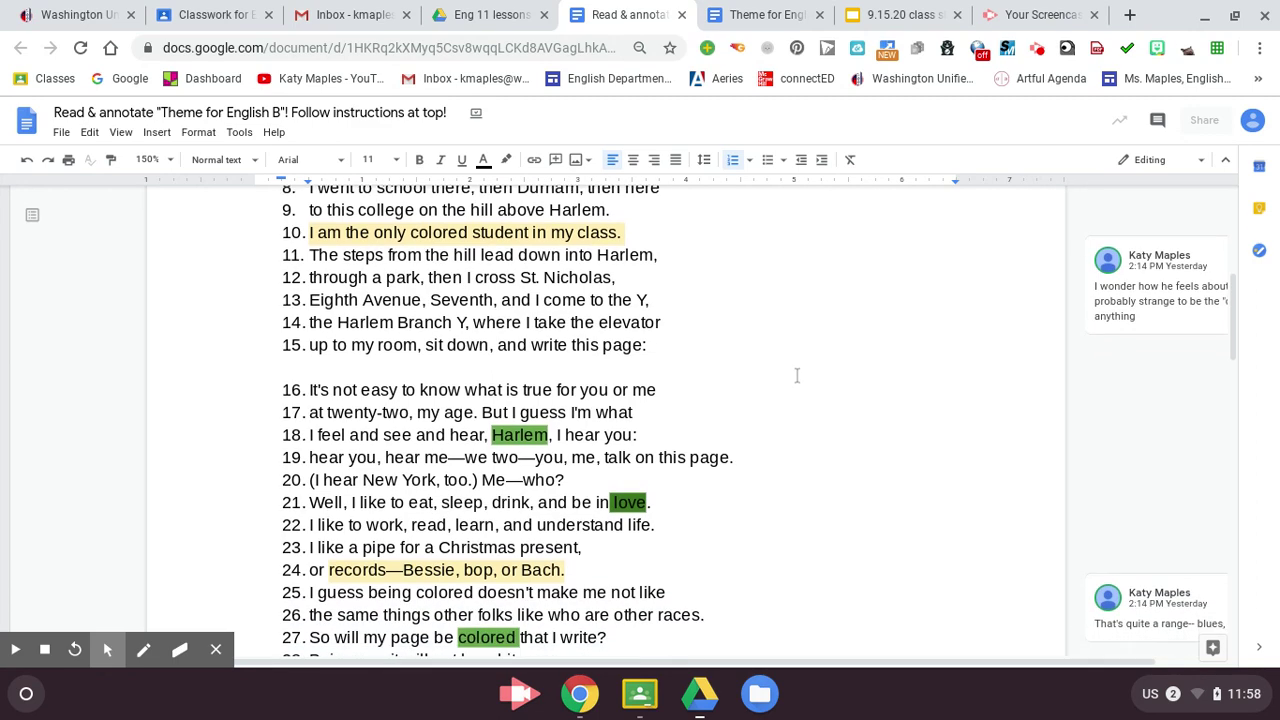
{"action": "scroll", "coordinate": [797, 375], "scroll_direction": "down", "scroll_amount": 6}
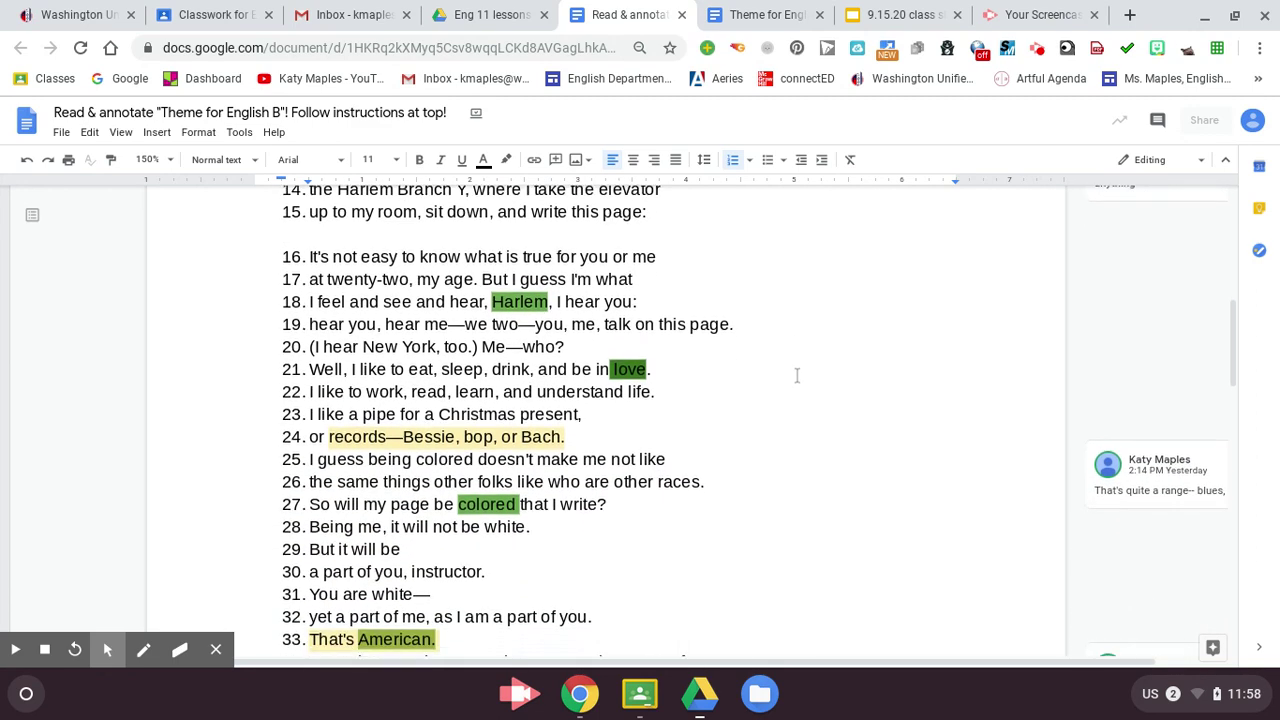
{"action": "scroll", "coordinate": [797, 375], "scroll_direction": "down", "scroll_amount": 6}
{"action": "scroll", "coordinate": [796, 375], "scroll_direction": "up", "scroll_amount": 4}
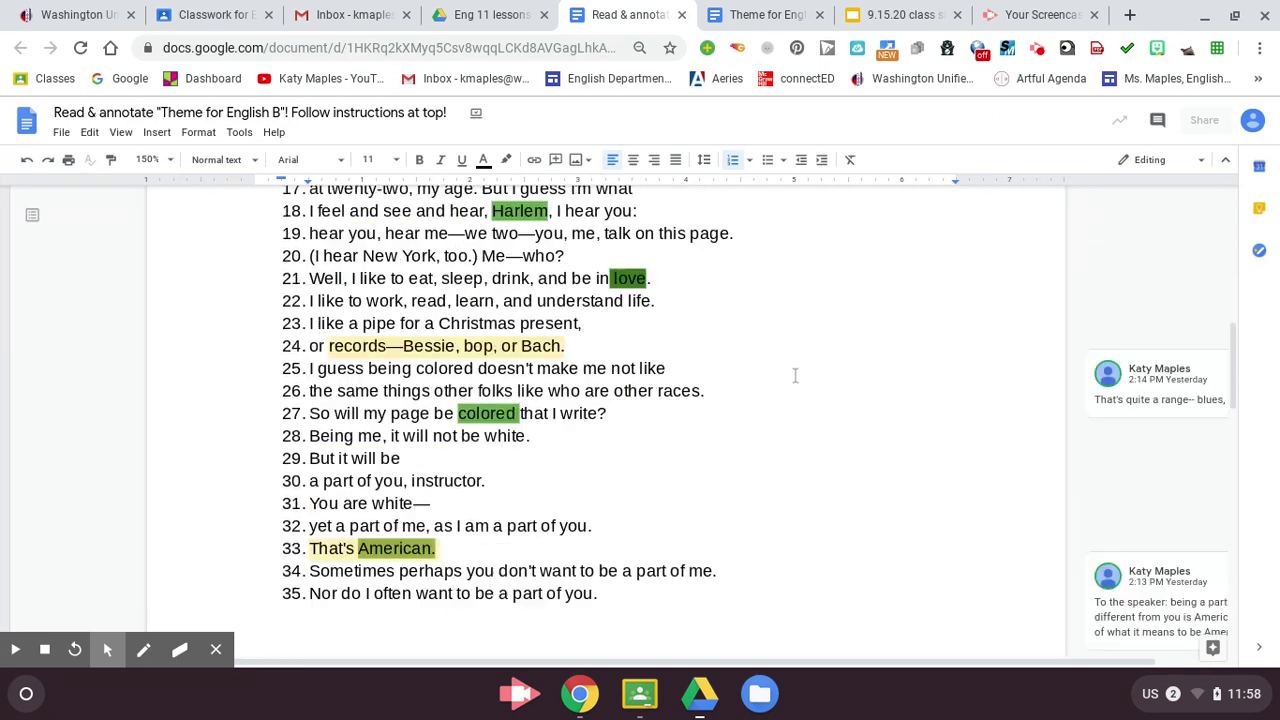
{"action": "scroll", "coordinate": [796, 375], "scroll_direction": "down", "scroll_amount": 3}
{"action": "scroll", "coordinate": [826, 468], "scroll_direction": "down", "scroll_amount": 7}
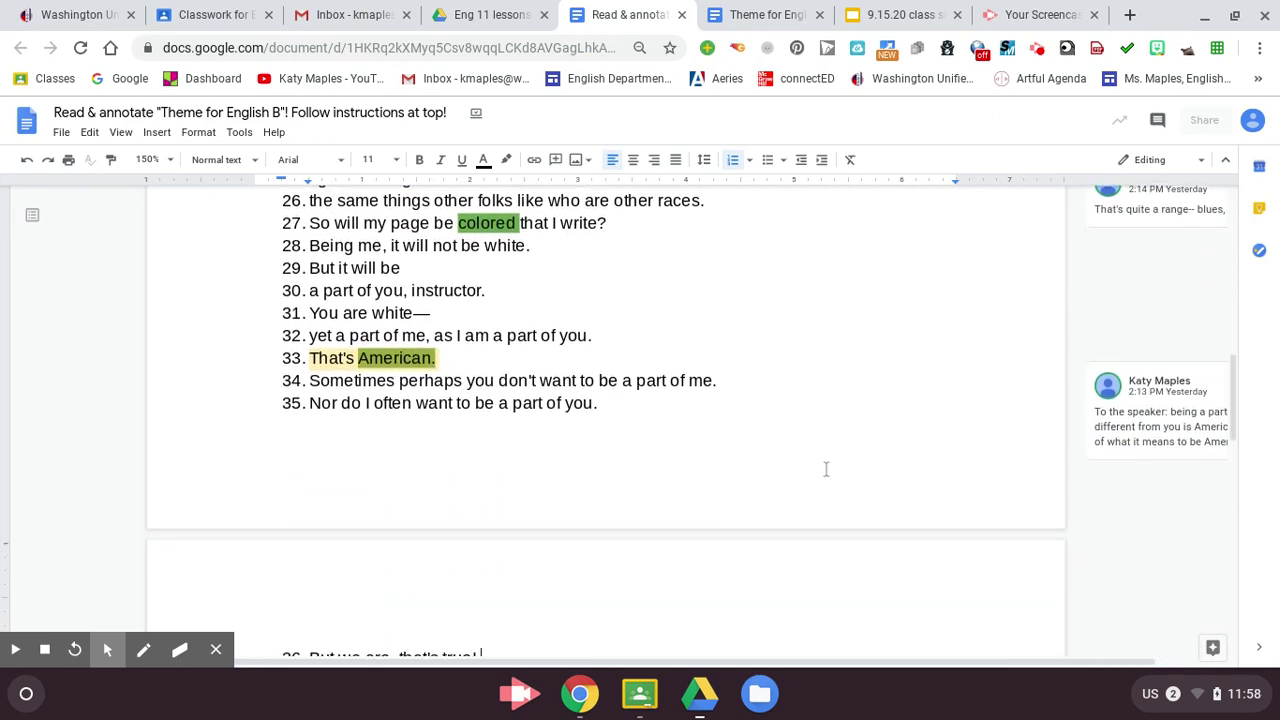
{"action": "scroll", "coordinate": [826, 468], "scroll_direction": "up", "scroll_amount": 10}
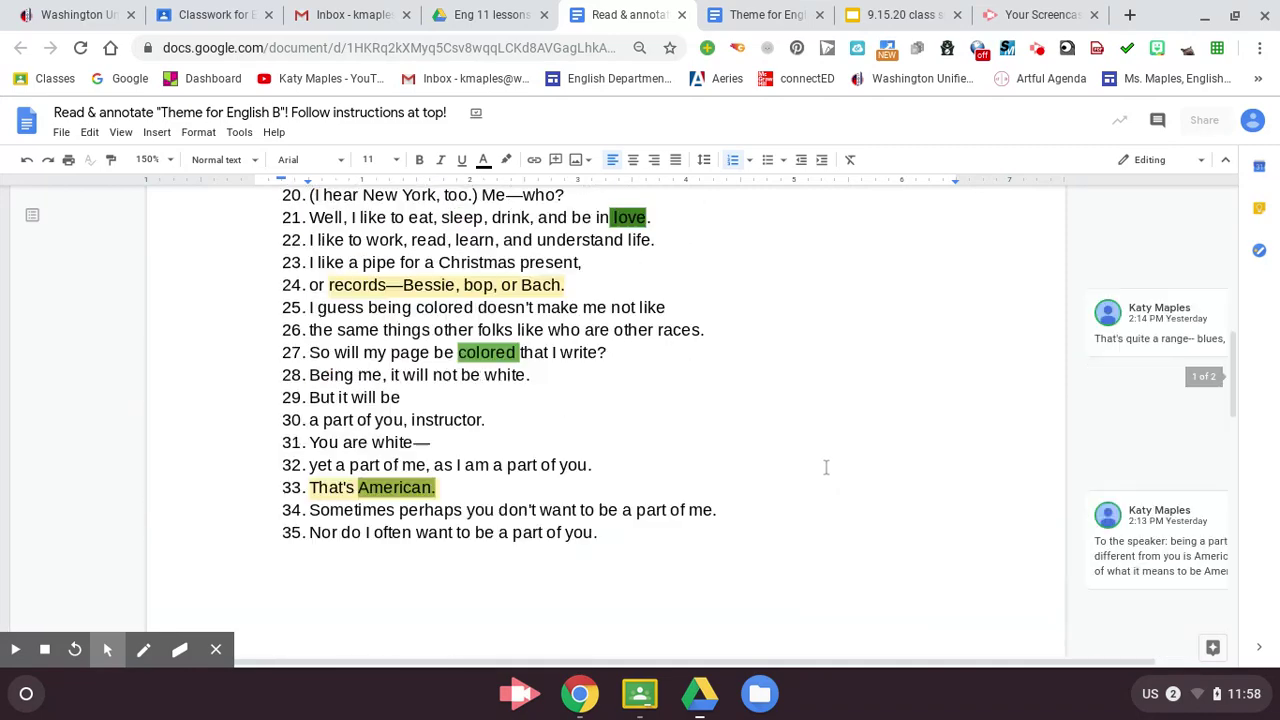
{"action": "scroll", "coordinate": [826, 467], "scroll_direction": "down", "scroll_amount": 1}
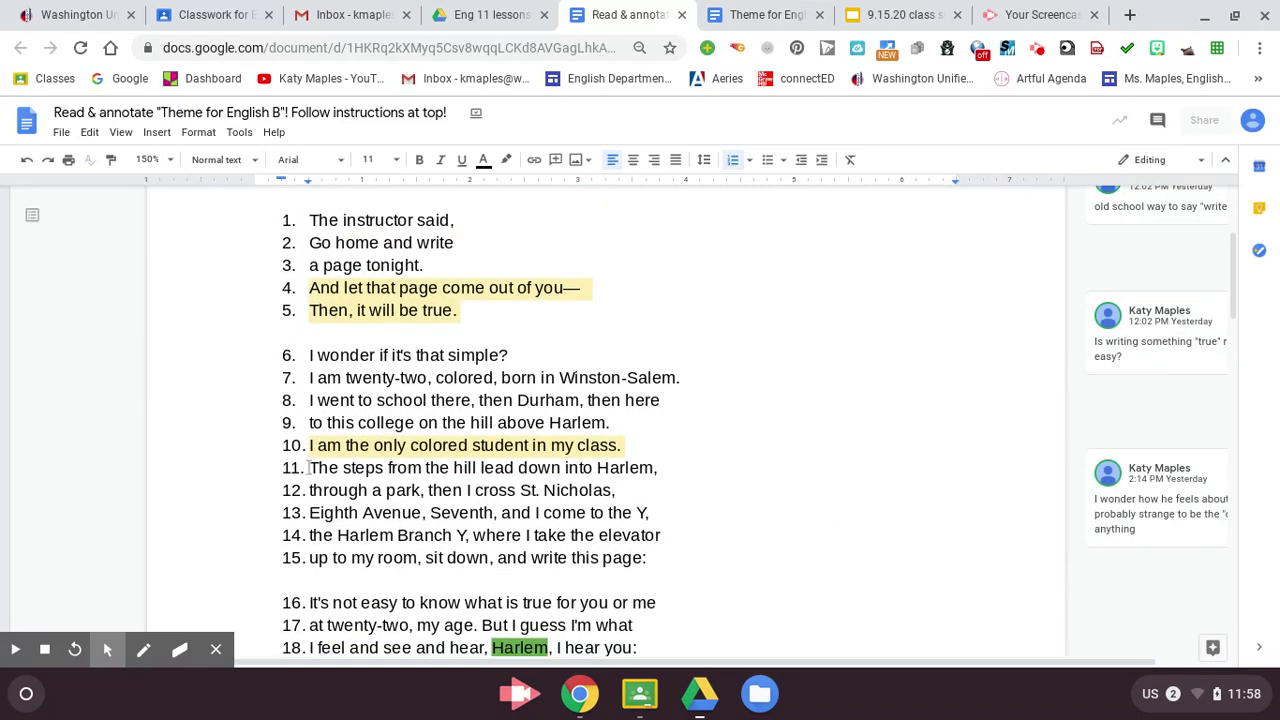
Copy lines 11 to 14 of the poem, from "The steps from the hill" to "the elevator", into the Imagery cell of the TPFASTT sheet.
{"action": "left_click_drag", "start_coordinate": [309, 467], "coordinate": [693, 529]}
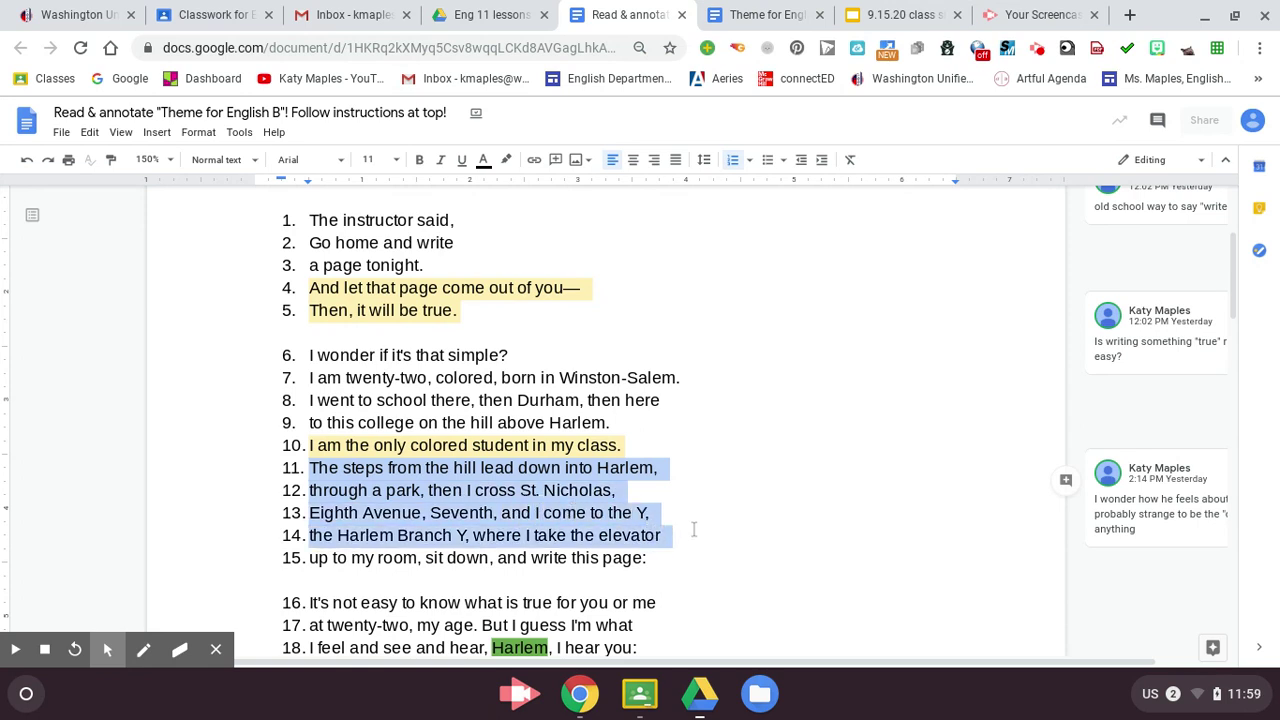
{"action": "right_click", "coordinate": [510, 512]}
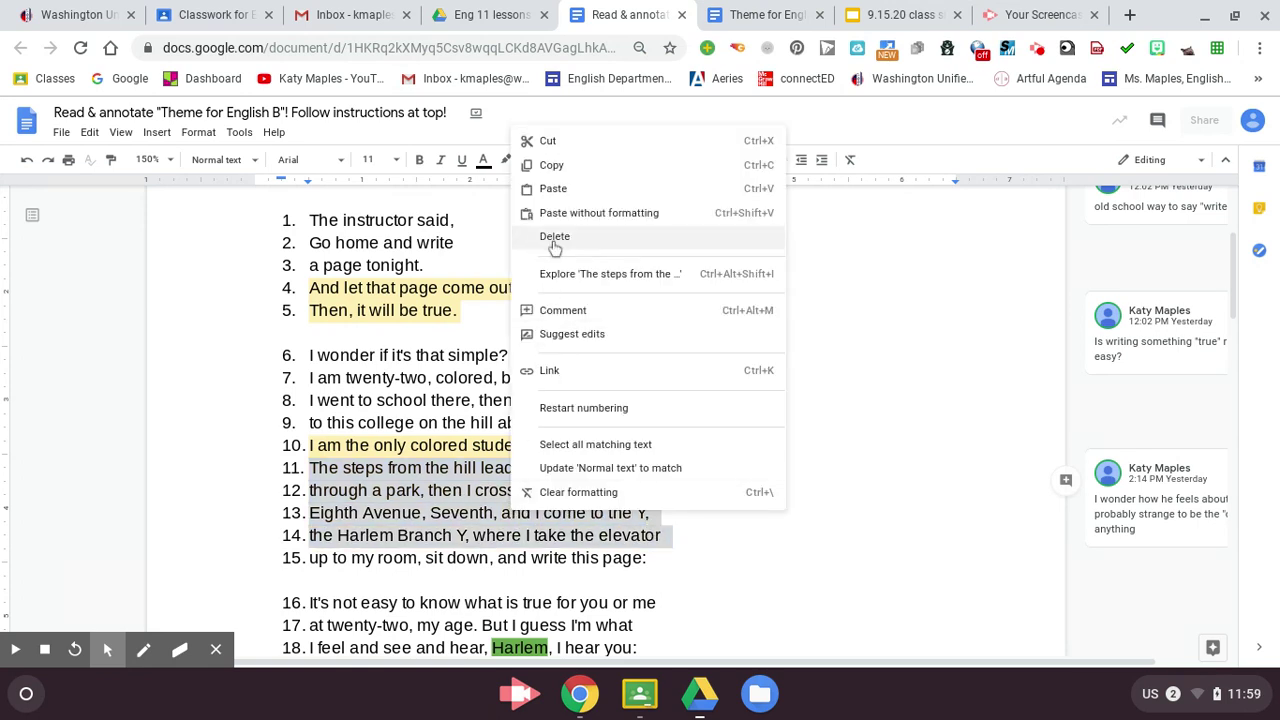
{"action": "left_click", "coordinate": [558, 168]}
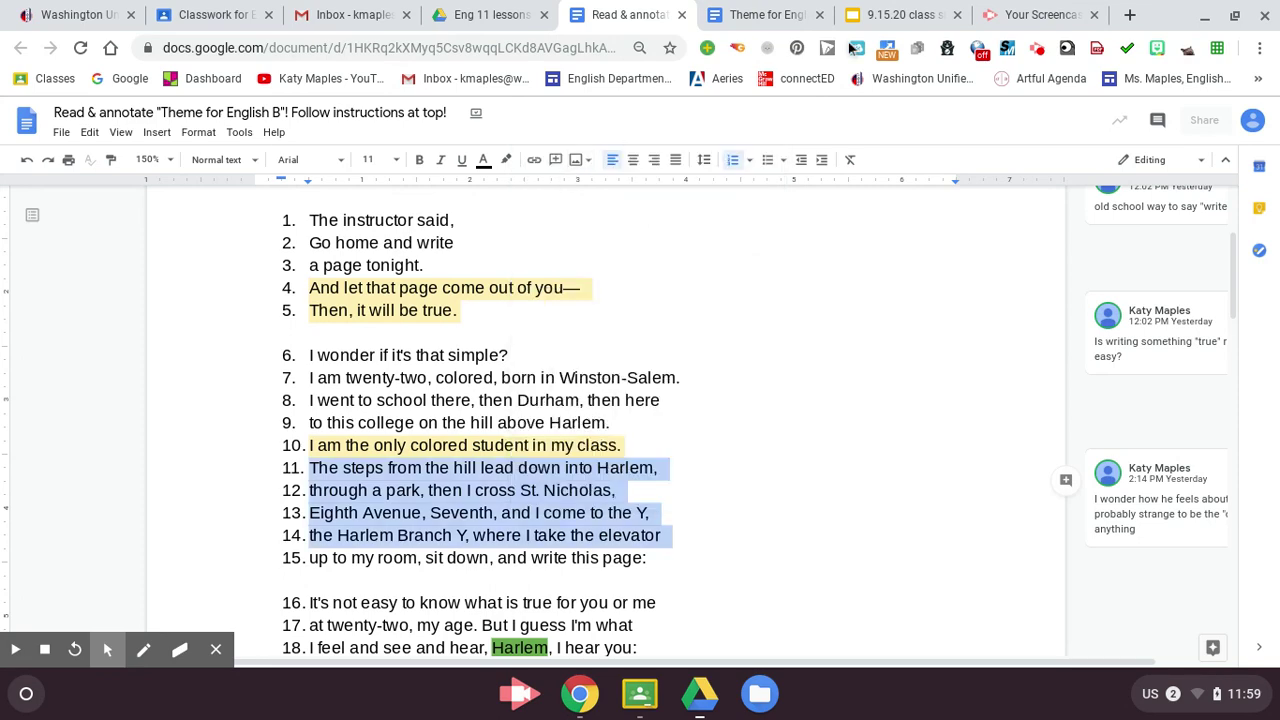
{"action": "left_click", "coordinate": [760, 15]}
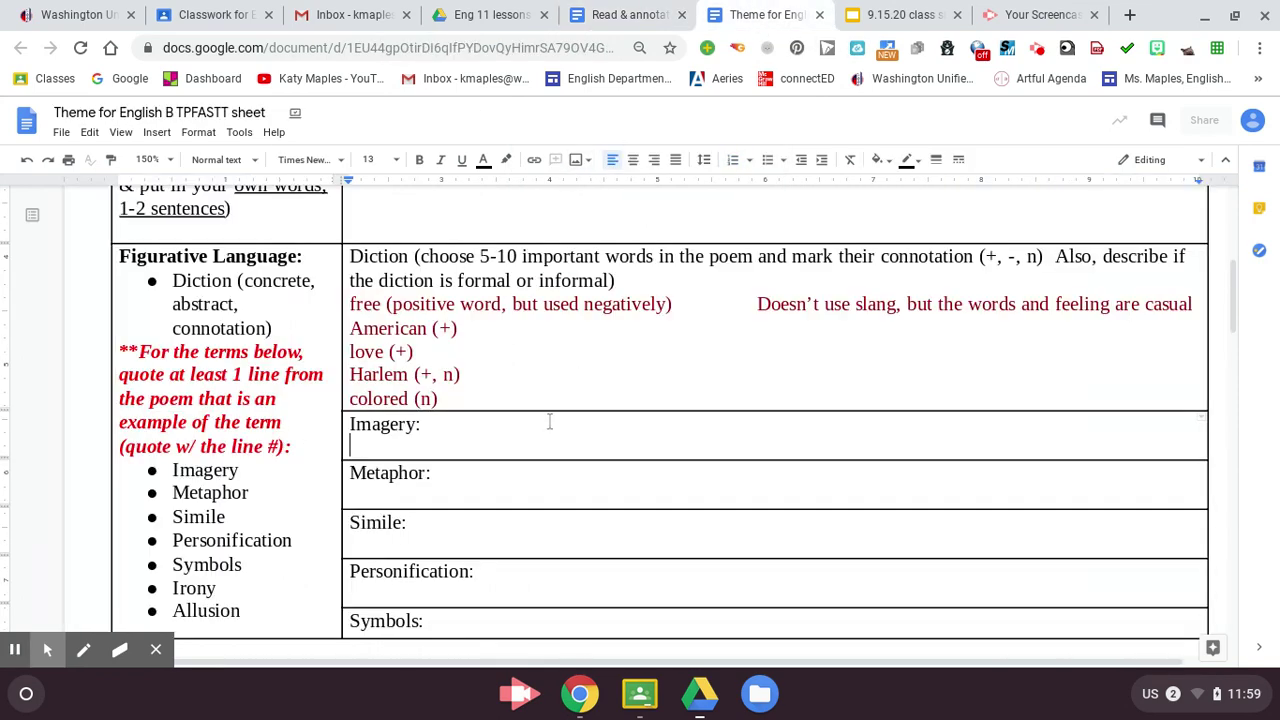
{"action": "key", "text": "ctrl+v"}
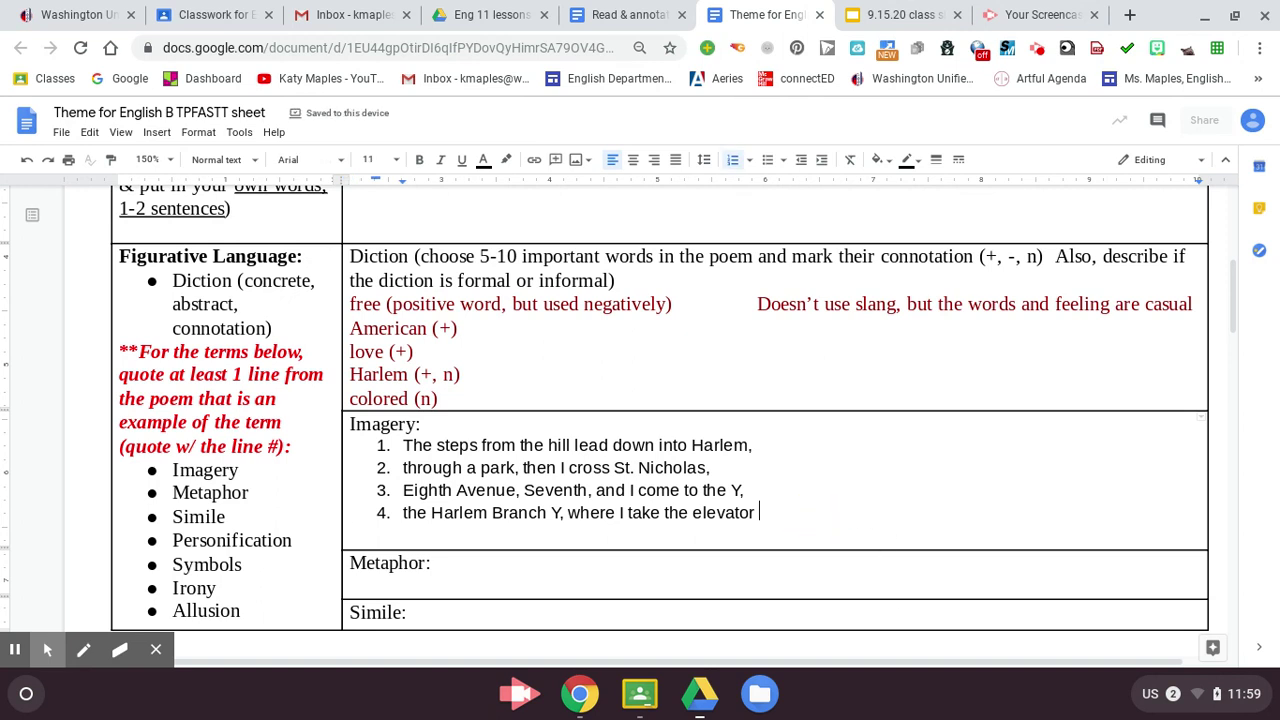
After the last quoted imagery line, add the note "(not super strong imagery, but stilll a nice clear description)".
{"action": "type", "text": "(not"}
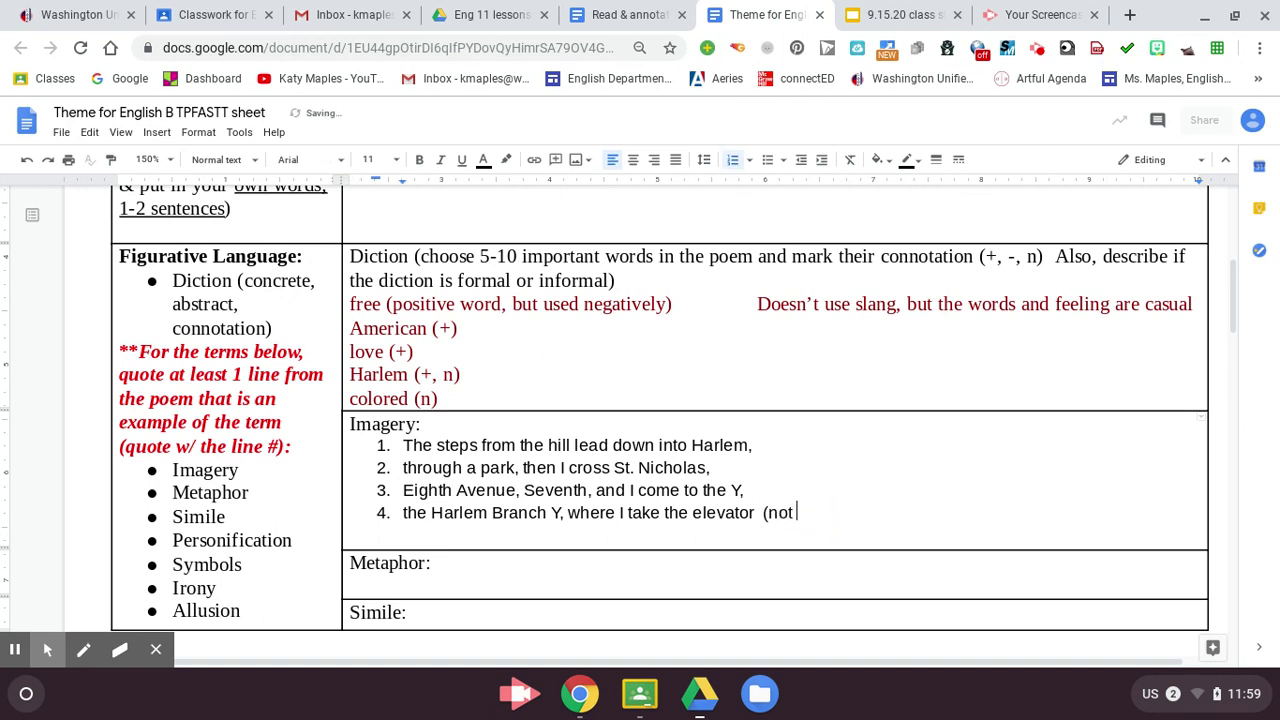
{"action": "type", "text": " super strong imagery"}
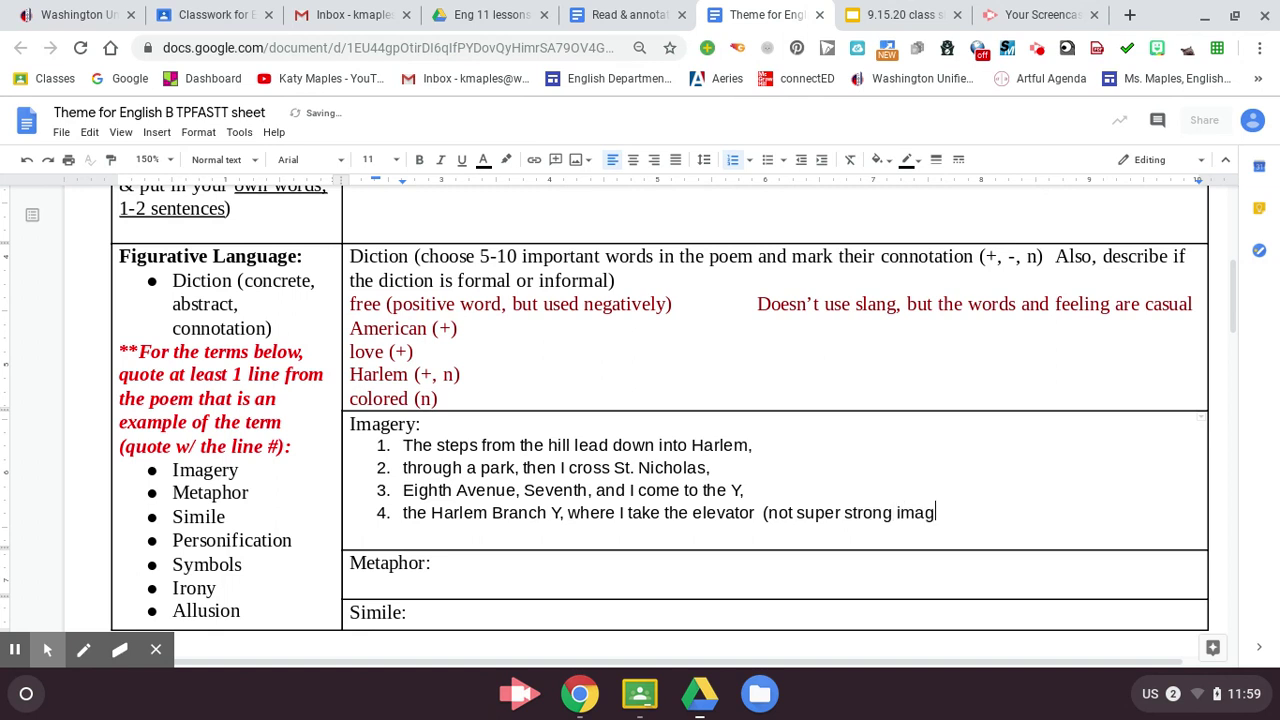
{"action": "type", "text": "but stilll a n"}
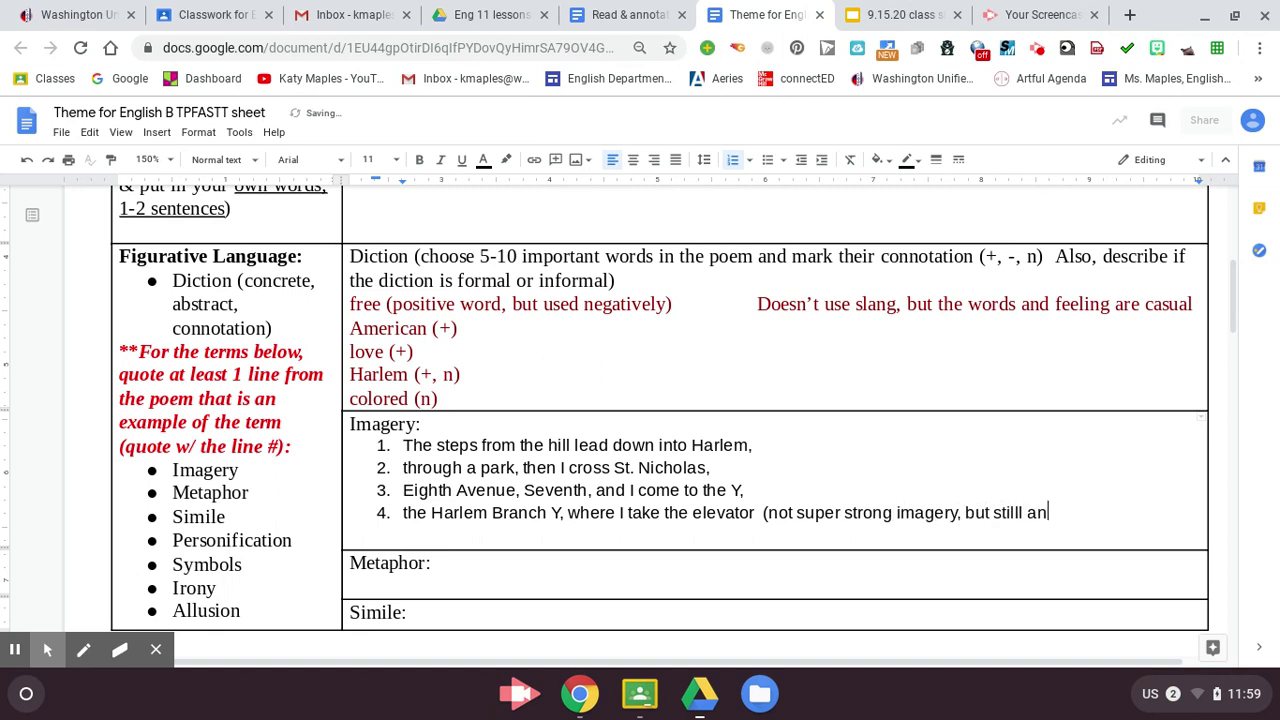
{"action": "key", "text": "BackSpace"}
{"action": "type", "text": "nice clear description)"}
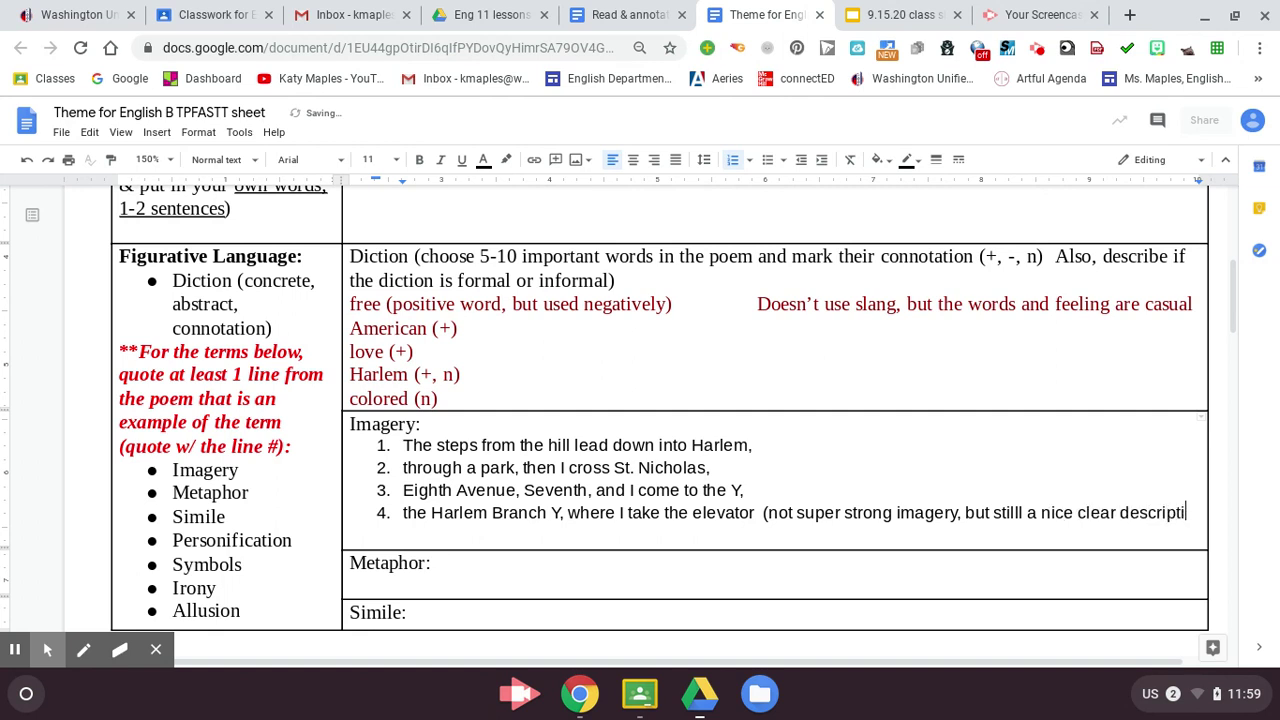
Move the parenthesised note about the imagery onto its own unnumbered line beneath the fourth quoted line.
{"action": "left_click", "coordinate": [761, 514]}
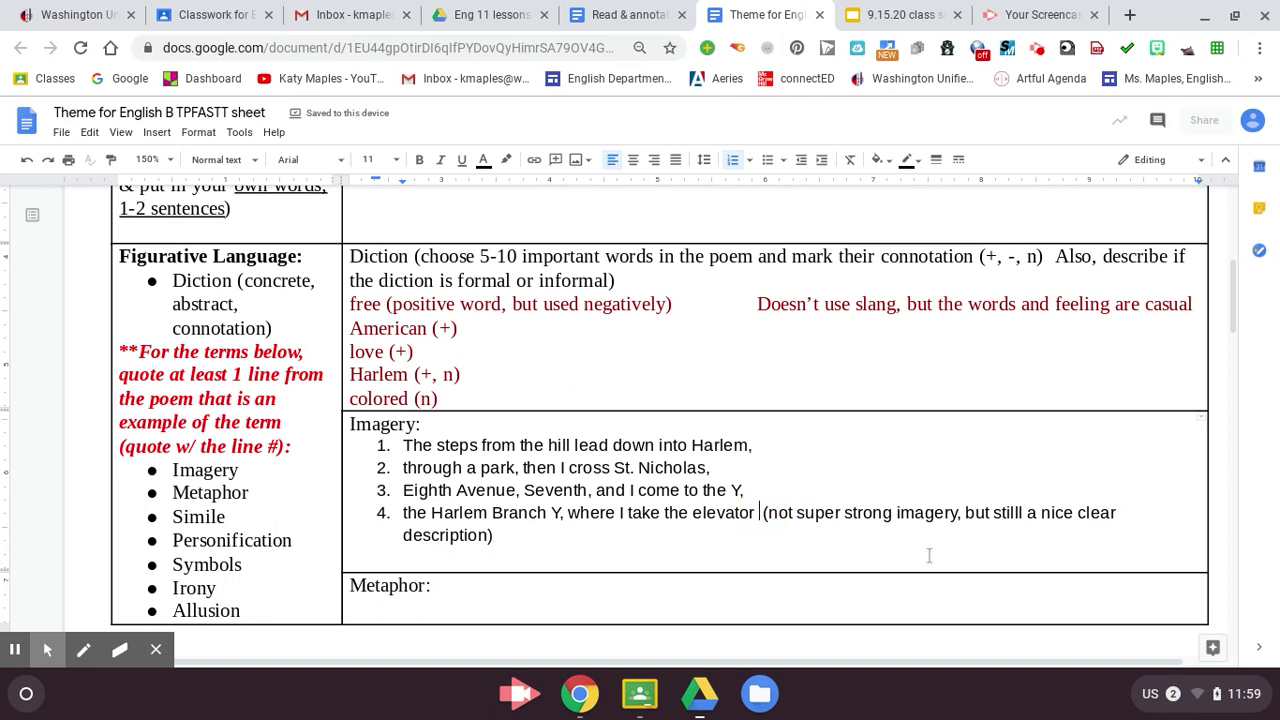
{"action": "key", "text": "Return"}
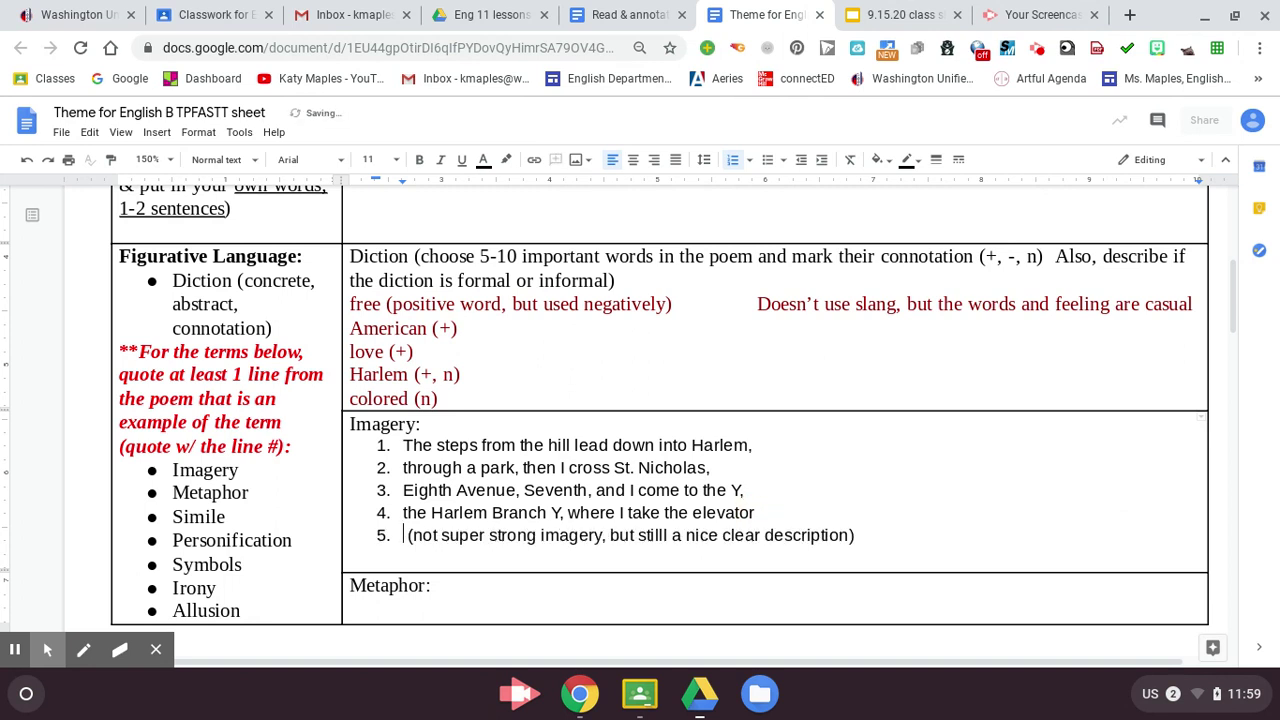
{"action": "key", "text": "BackSpace"}
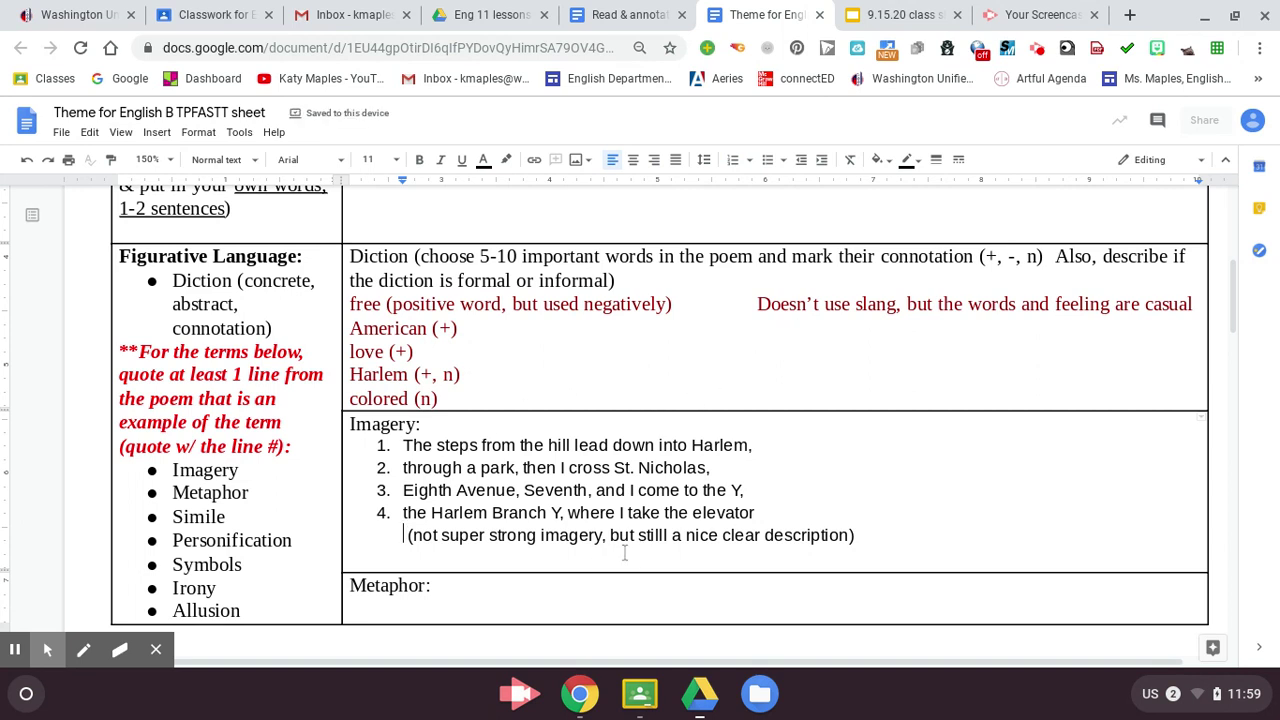
Change the text colour of the four quoted imagery lines and the note below them to dark red.
{"action": "left_click_drag", "start_coordinate": [400, 447], "coordinate": [892, 556]}
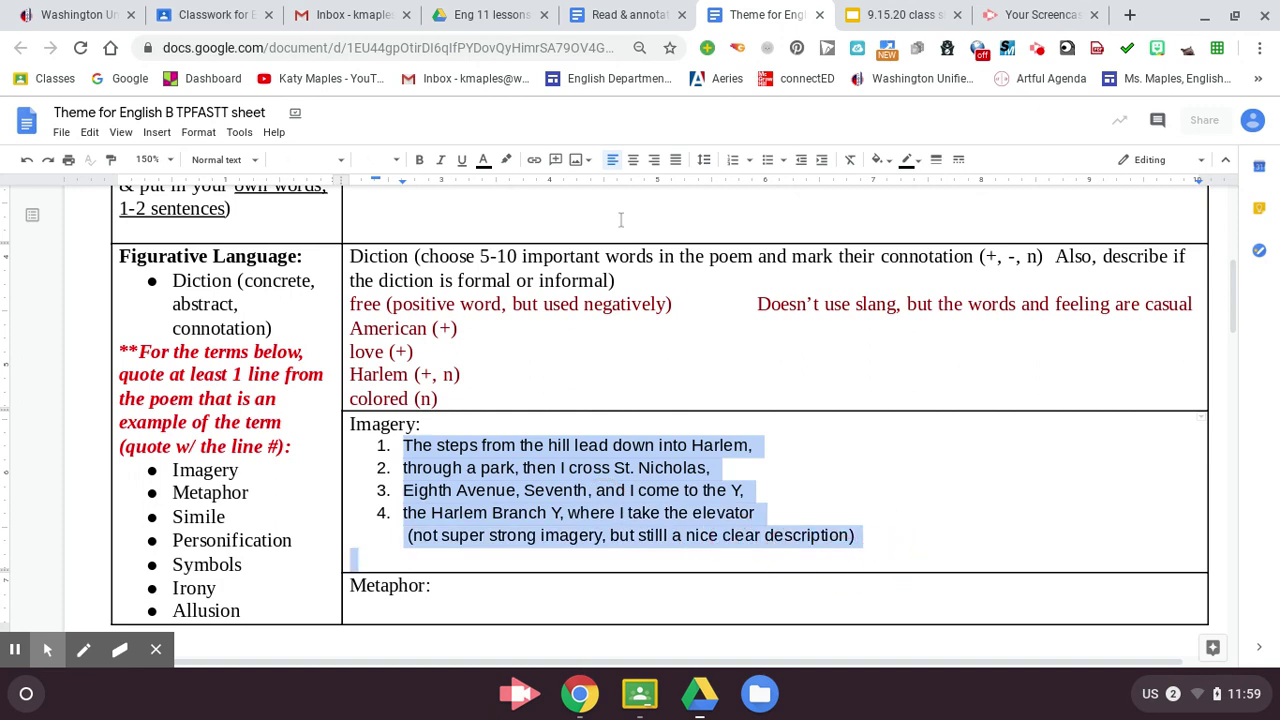
{"action": "left_click", "coordinate": [483, 162]}
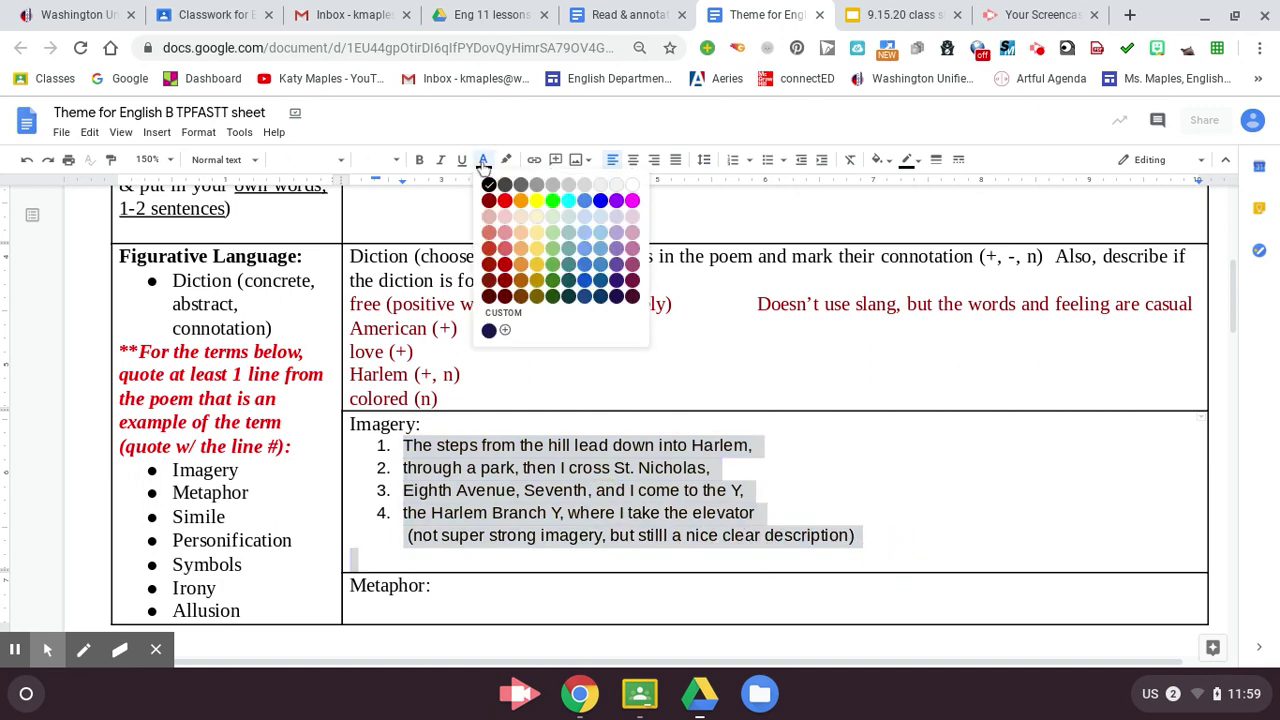
{"action": "left_click", "coordinate": [505, 265]}
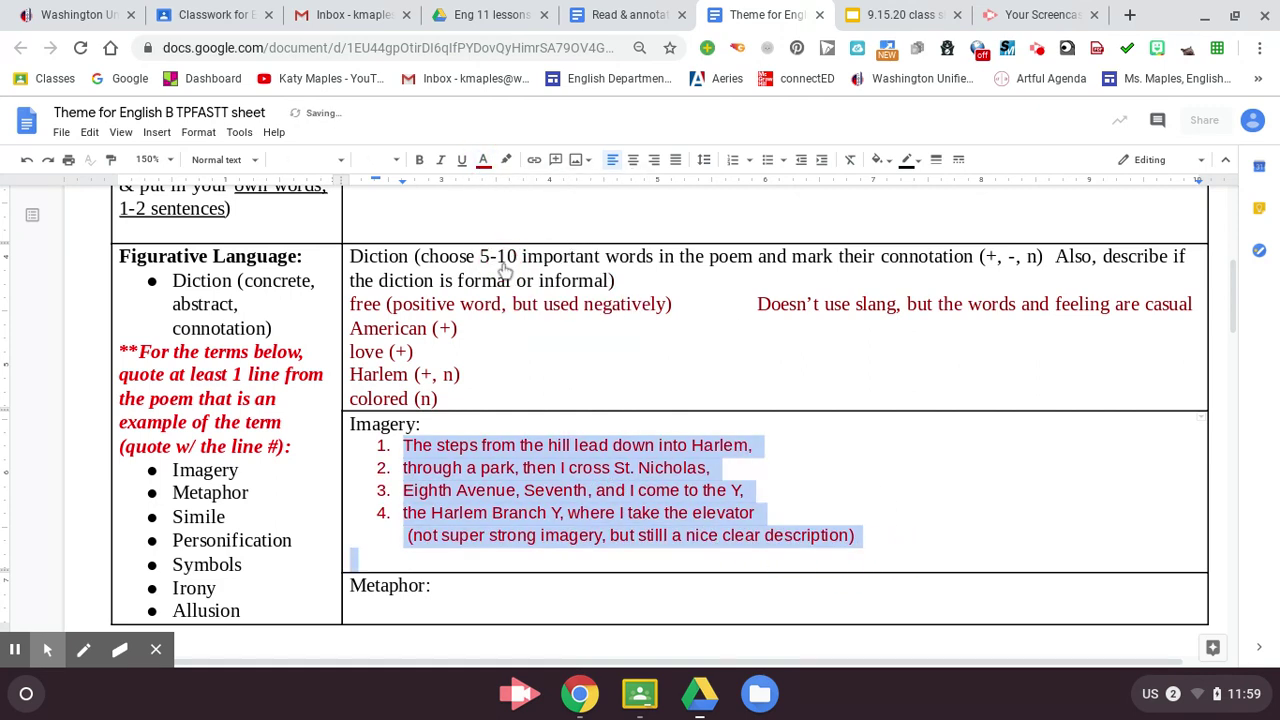
{"action": "left_click", "coordinate": [897, 460]}
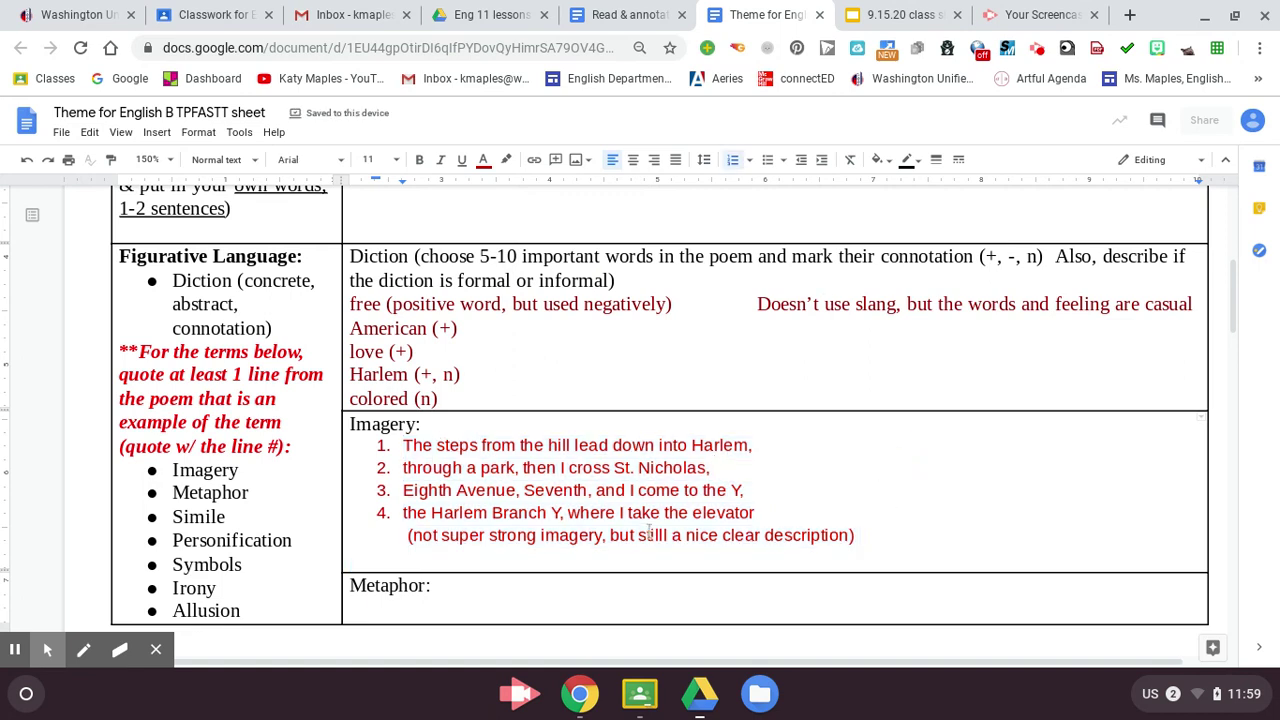
Look through the annotated poem for a line that works as a metaphor.
{"action": "left_click", "coordinate": [606, 14]}
{"action": "scroll", "coordinate": [643, 585], "scroll_direction": "down", "scroll_amount": 3}
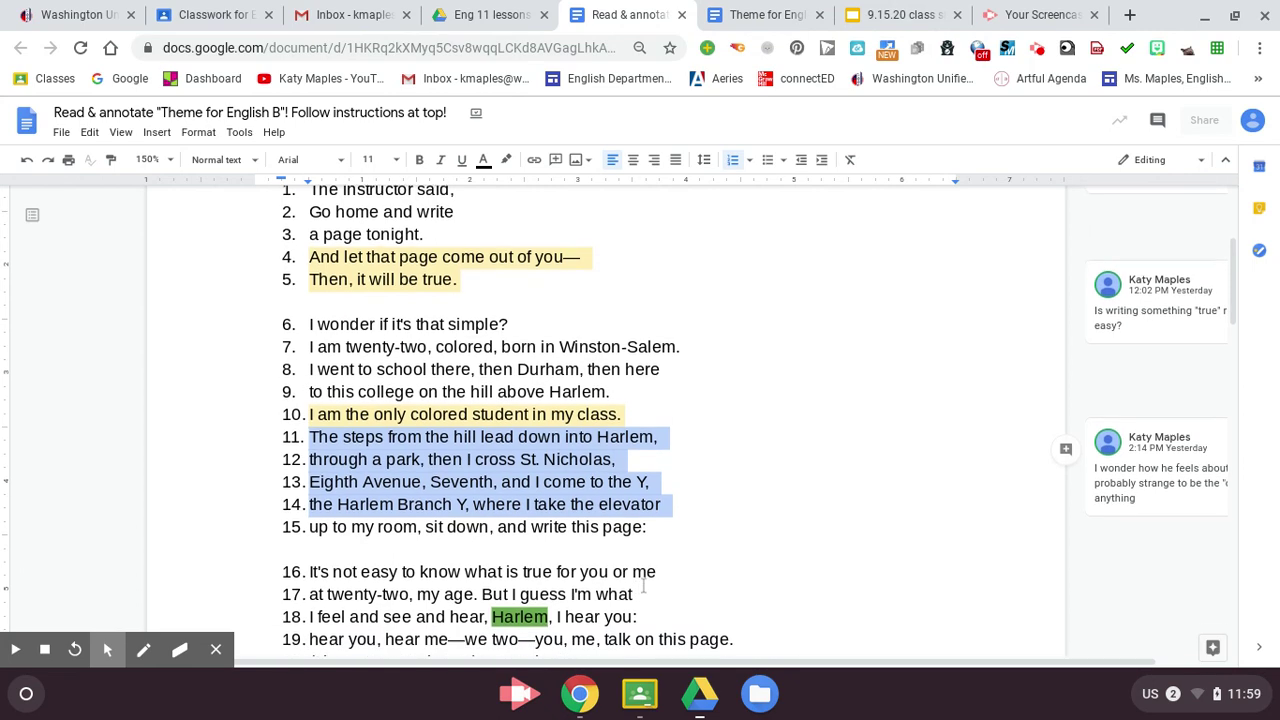
{"action": "scroll", "coordinate": [643, 585], "scroll_direction": "down", "scroll_amount": 1}
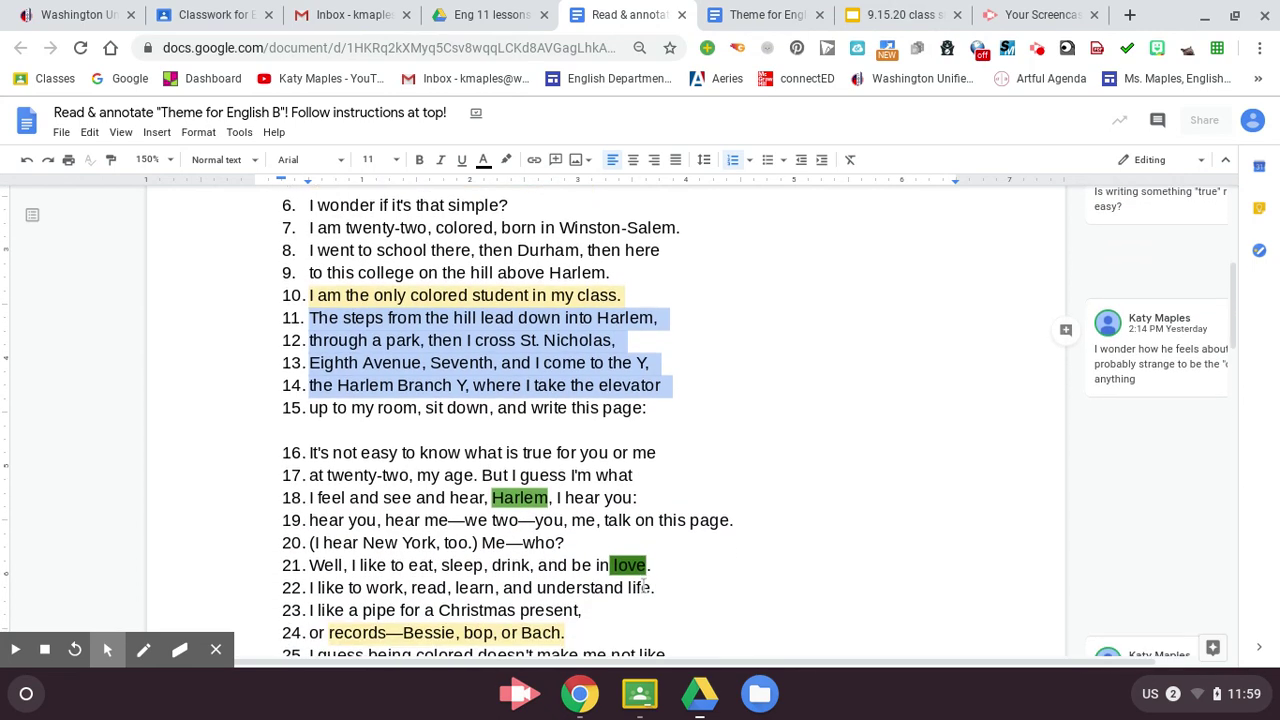
{"action": "scroll", "coordinate": [643, 585], "scroll_direction": "up", "scroll_amount": 8}
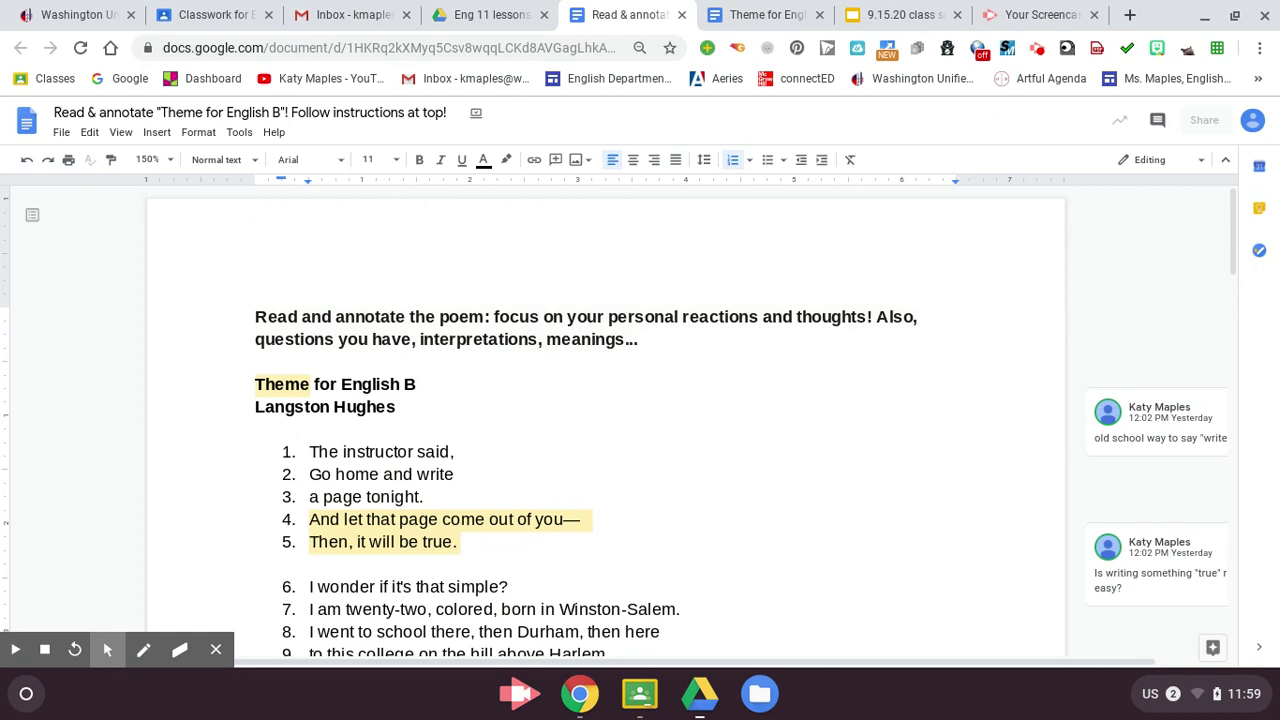
{"action": "left_click_drag", "start_coordinate": [309, 650], "coordinate": [645, 586]}
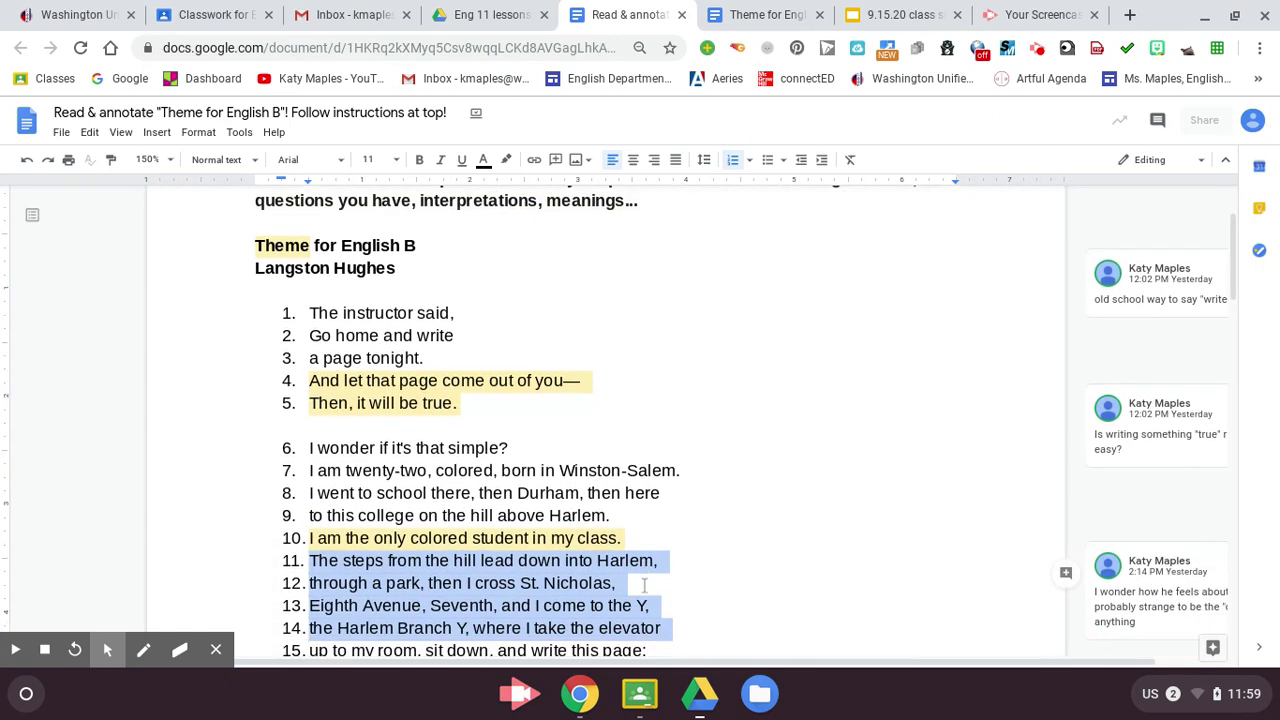
{"action": "scroll", "coordinate": [643, 585], "scroll_direction": "down", "scroll_amount": 10}
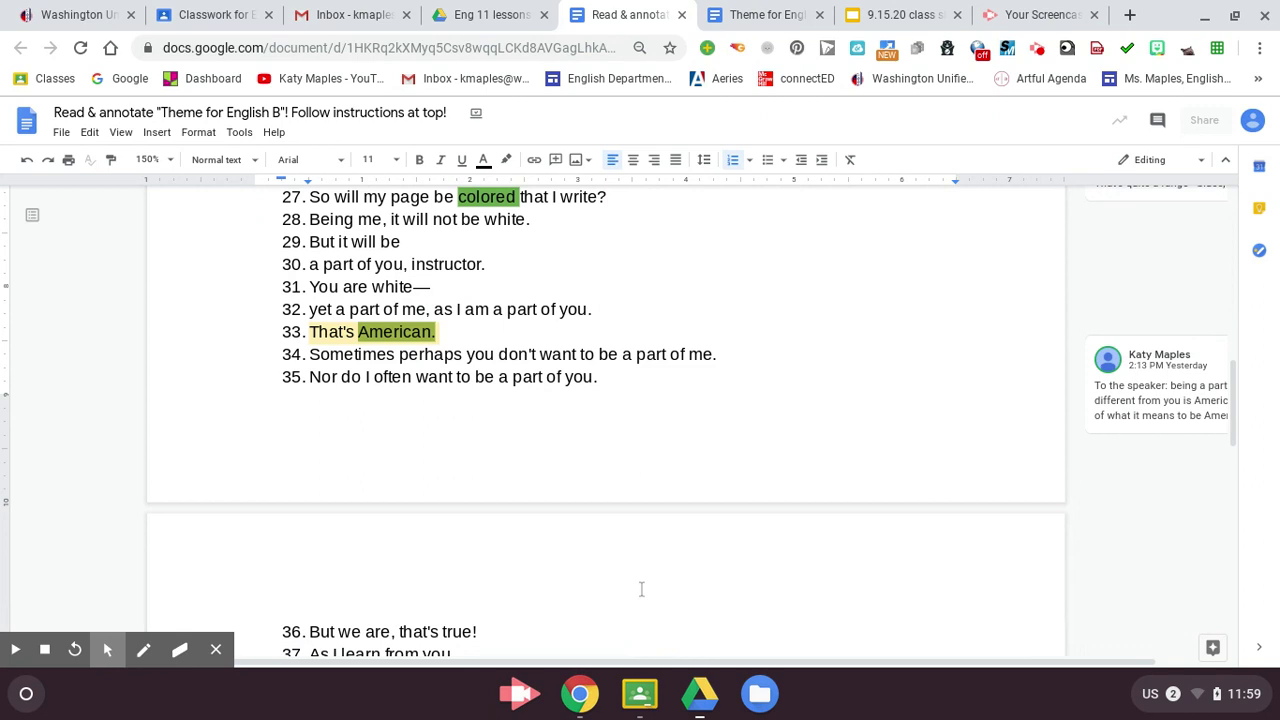
{"action": "scroll", "coordinate": [641, 589], "scroll_direction": "up", "scroll_amount": 3}
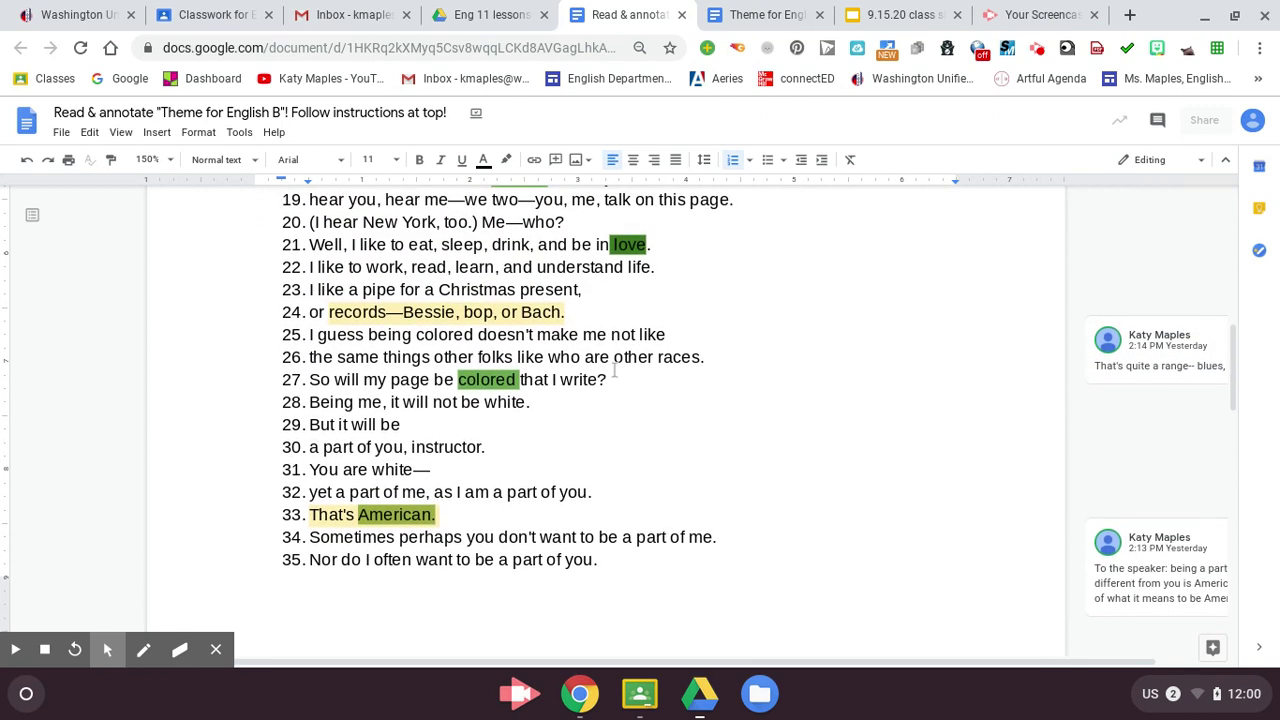
Copy line 27 of the poem, "So will my page be colored that I write?", into the Metaphor cell of the TPFASTT sheet.
{"action": "left_click_drag", "start_coordinate": [617, 376], "coordinate": [309, 372]}
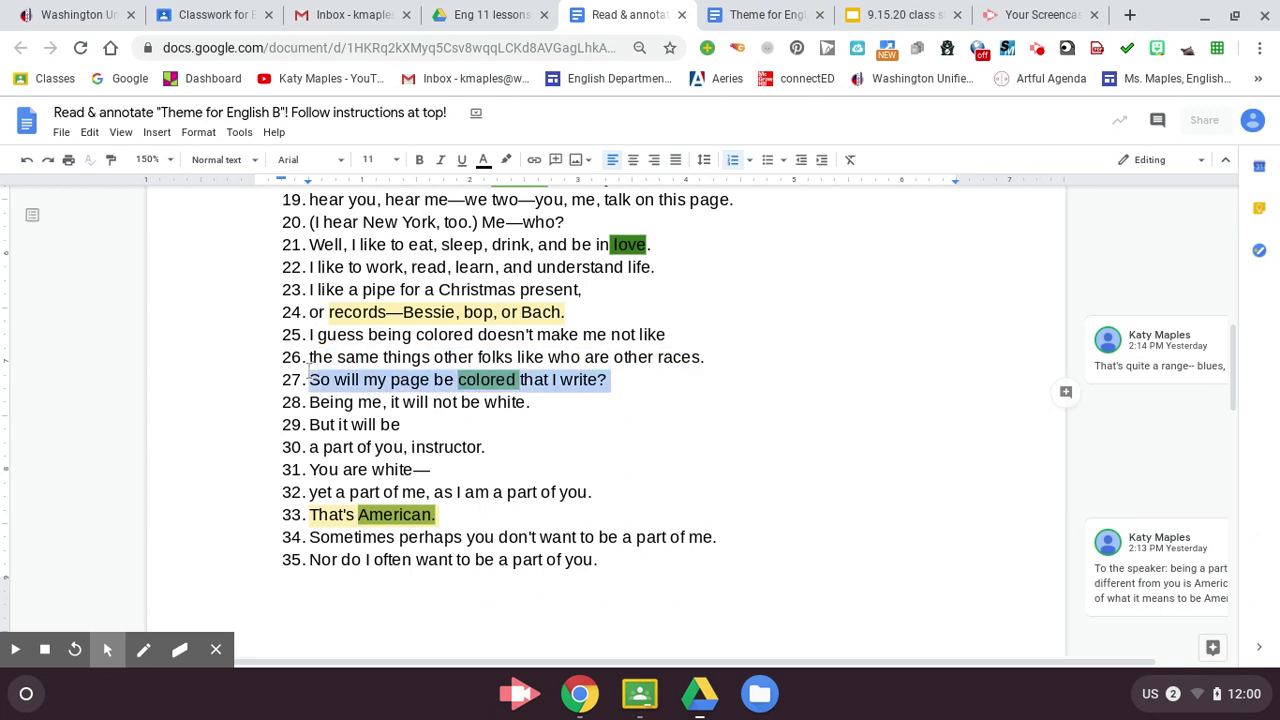
{"action": "right_click", "coordinate": [331, 379]}
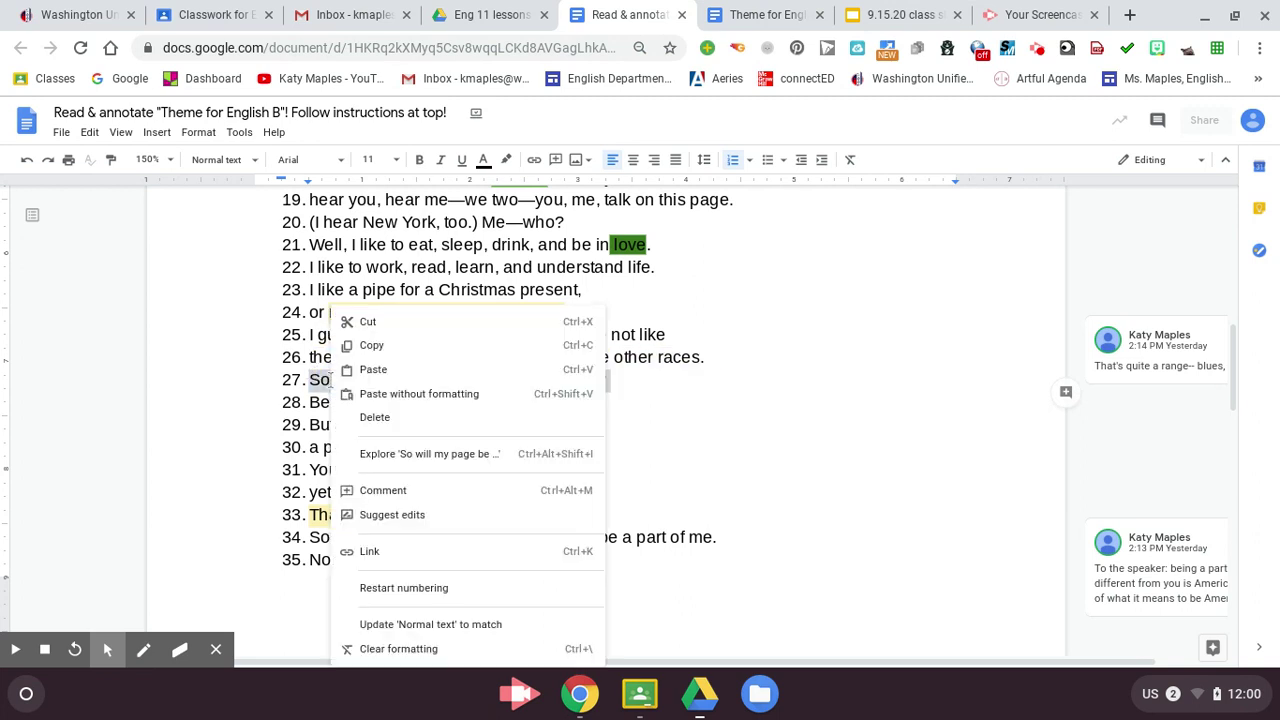
{"action": "left_click", "coordinate": [370, 341]}
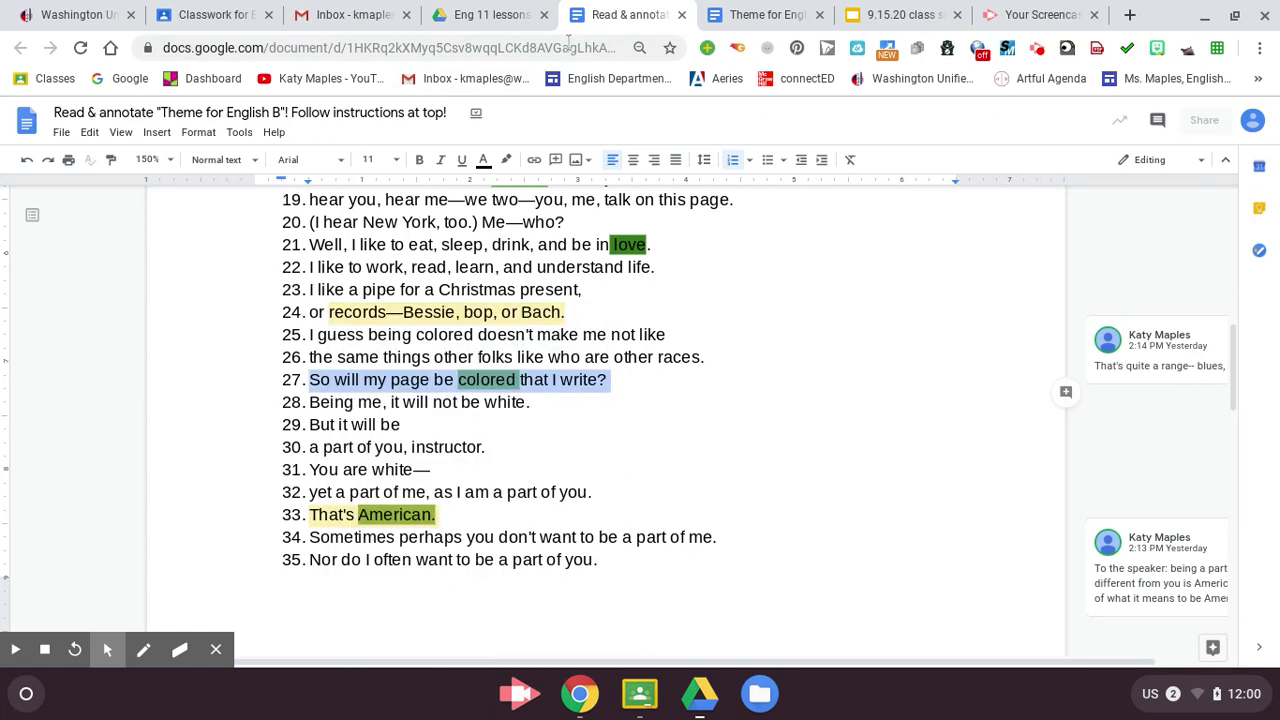
{"action": "left_click", "coordinate": [770, 14]}
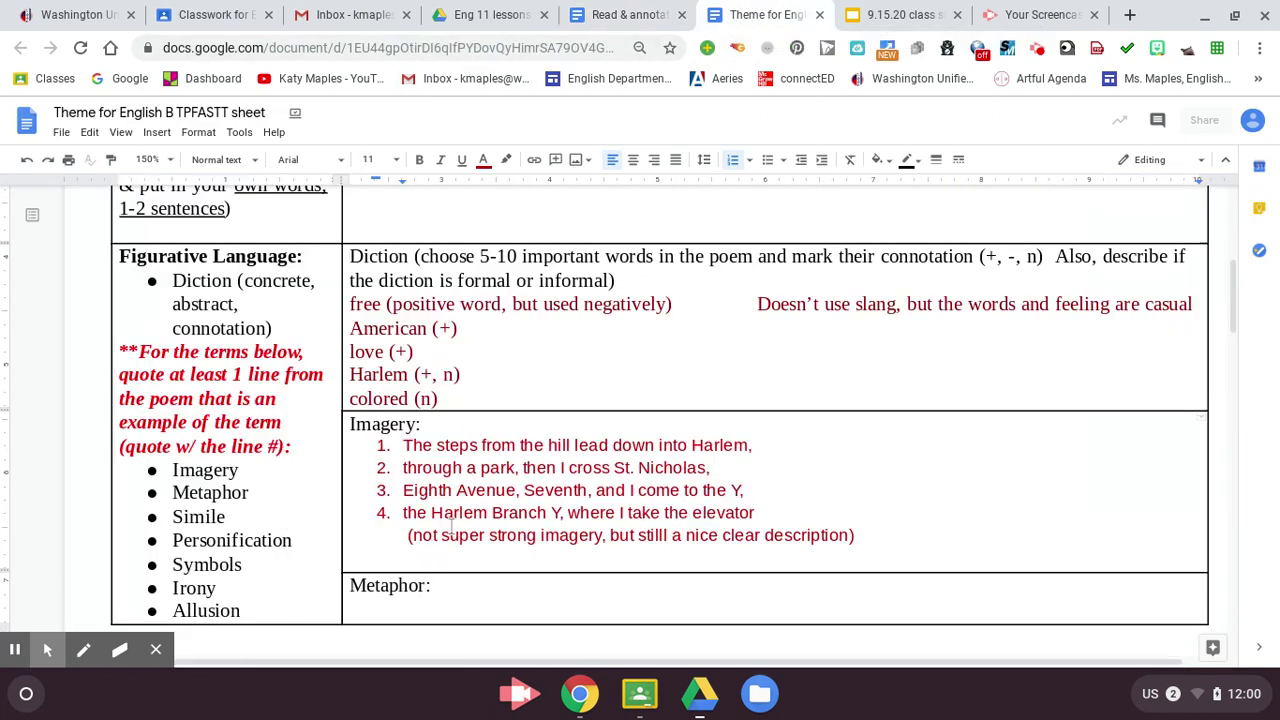
{"action": "left_click", "coordinate": [364, 603]}
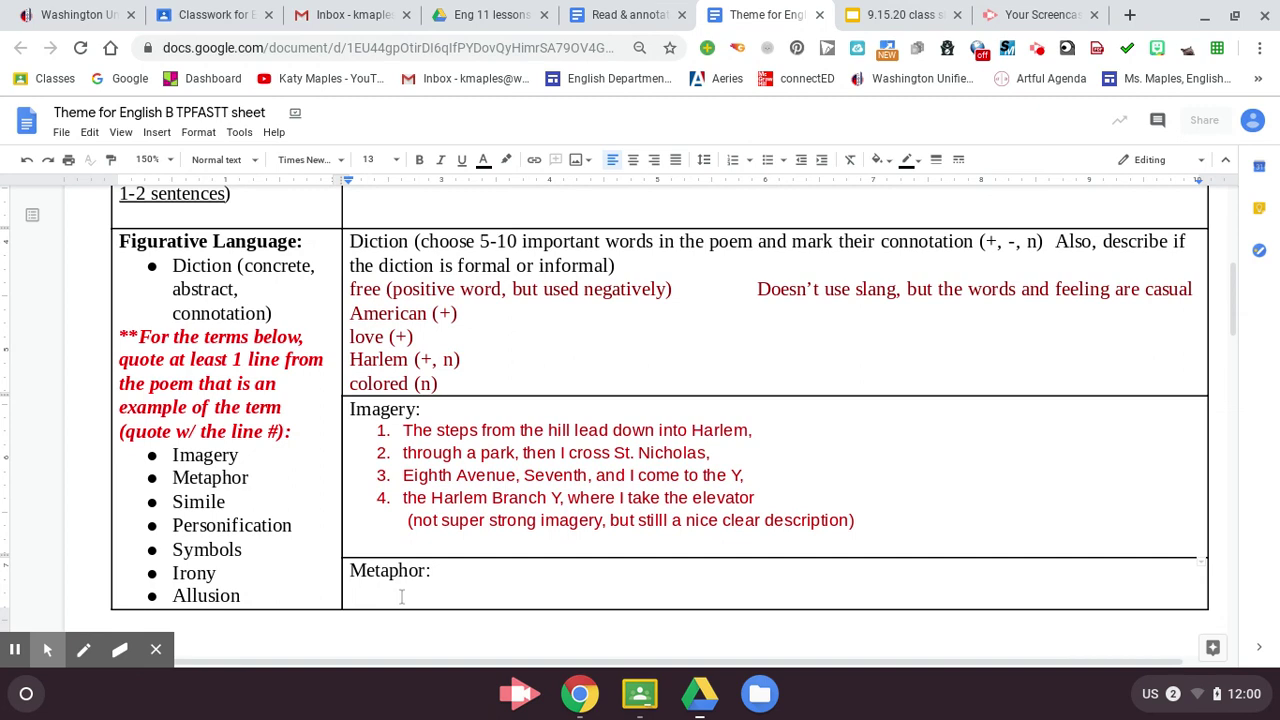
{"action": "key", "text": "ctrl+v"}
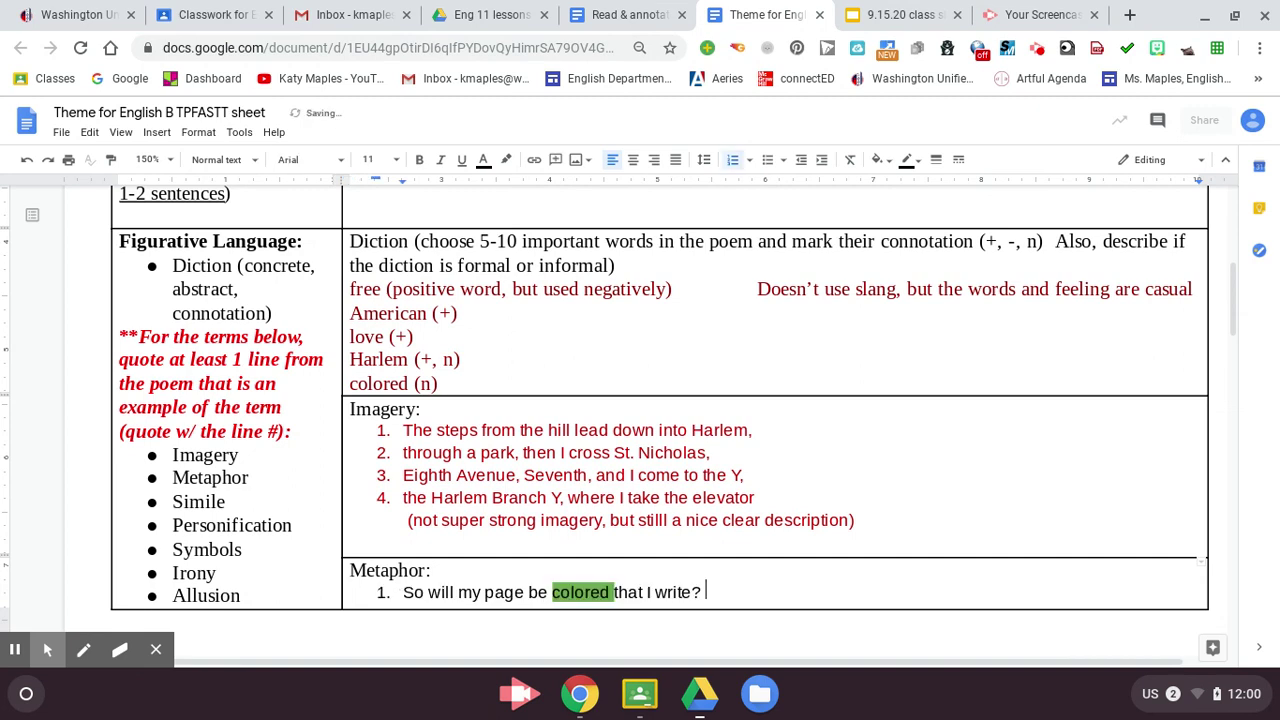
Change the text colour of the quoted line in the Metaphor cell to dark red.
{"action": "left_click_drag", "start_coordinate": [718, 592], "coordinate": [388, 578]}
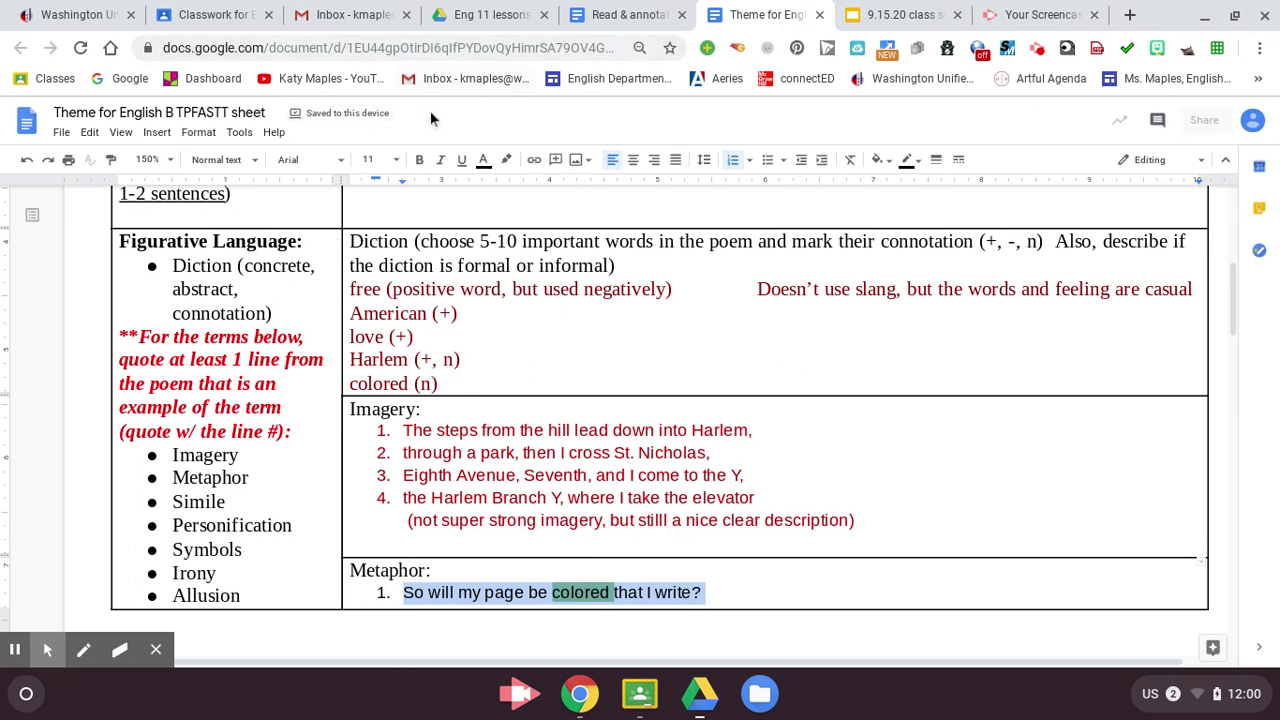
{"action": "left_click", "coordinate": [483, 160]}
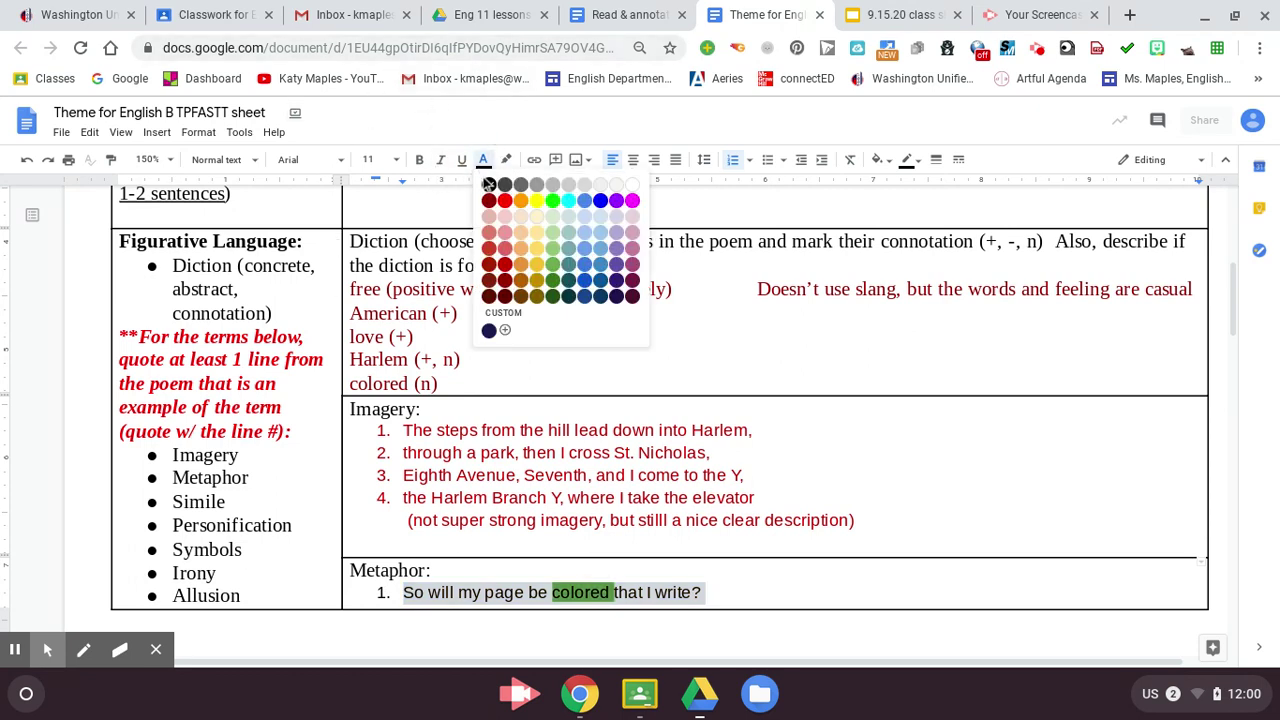
{"action": "left_click", "coordinate": [505, 265]}
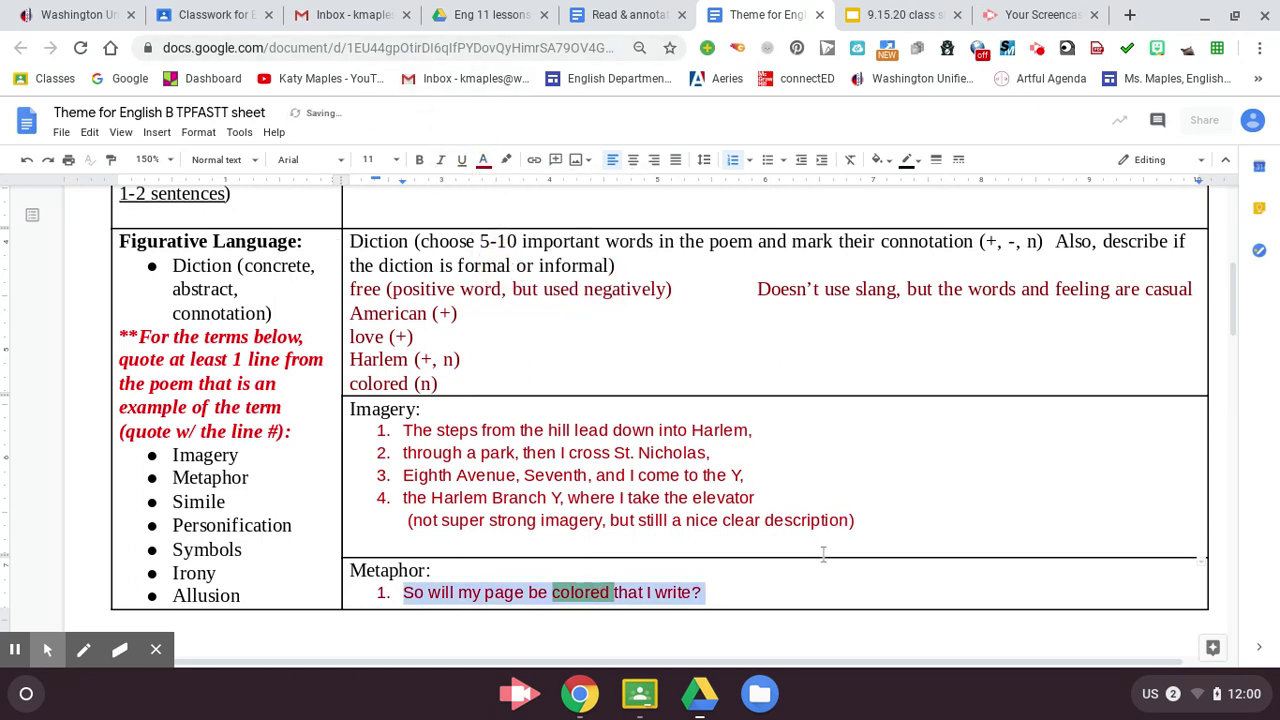
{"action": "left_click", "coordinate": [823, 555]}
Check the next figurative language terms on the TPFASTT sheet, and reread the whole annotated poem looking for a simile.
{"action": "scroll", "coordinate": [827, 583], "scroll_direction": "down", "scroll_amount": 1}
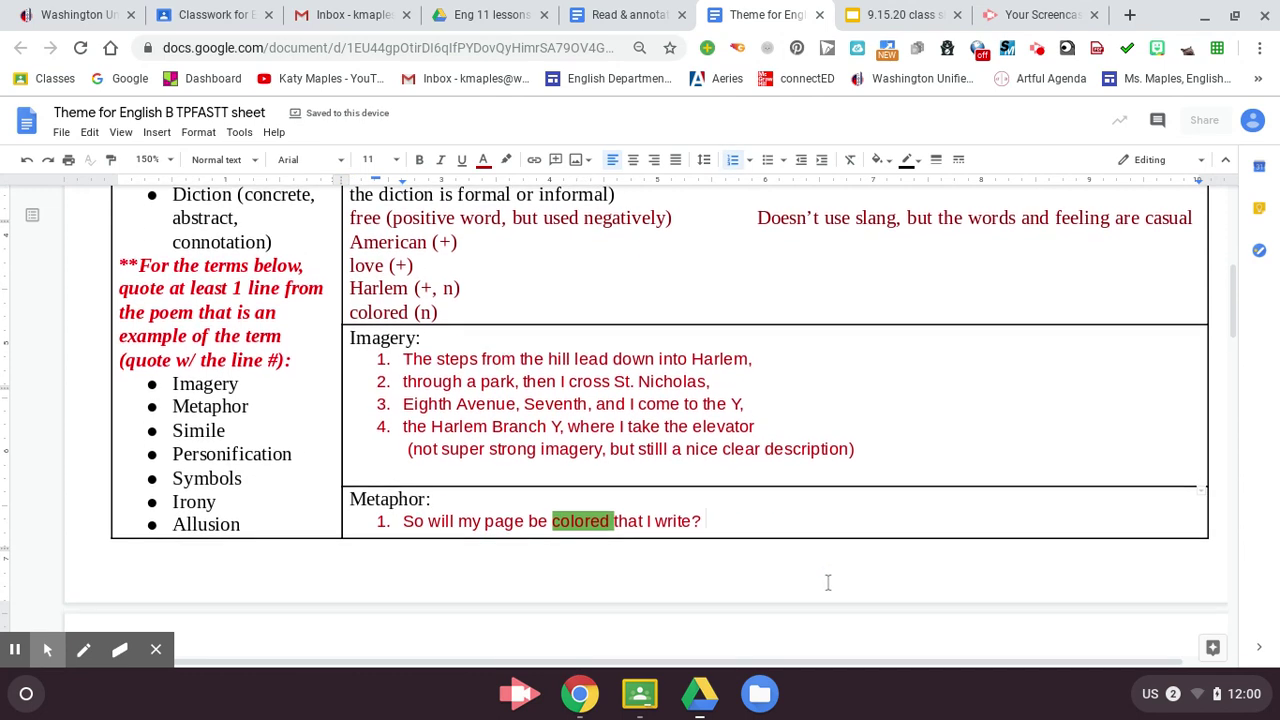
{"action": "scroll", "coordinate": [828, 583], "scroll_direction": "down", "scroll_amount": 5}
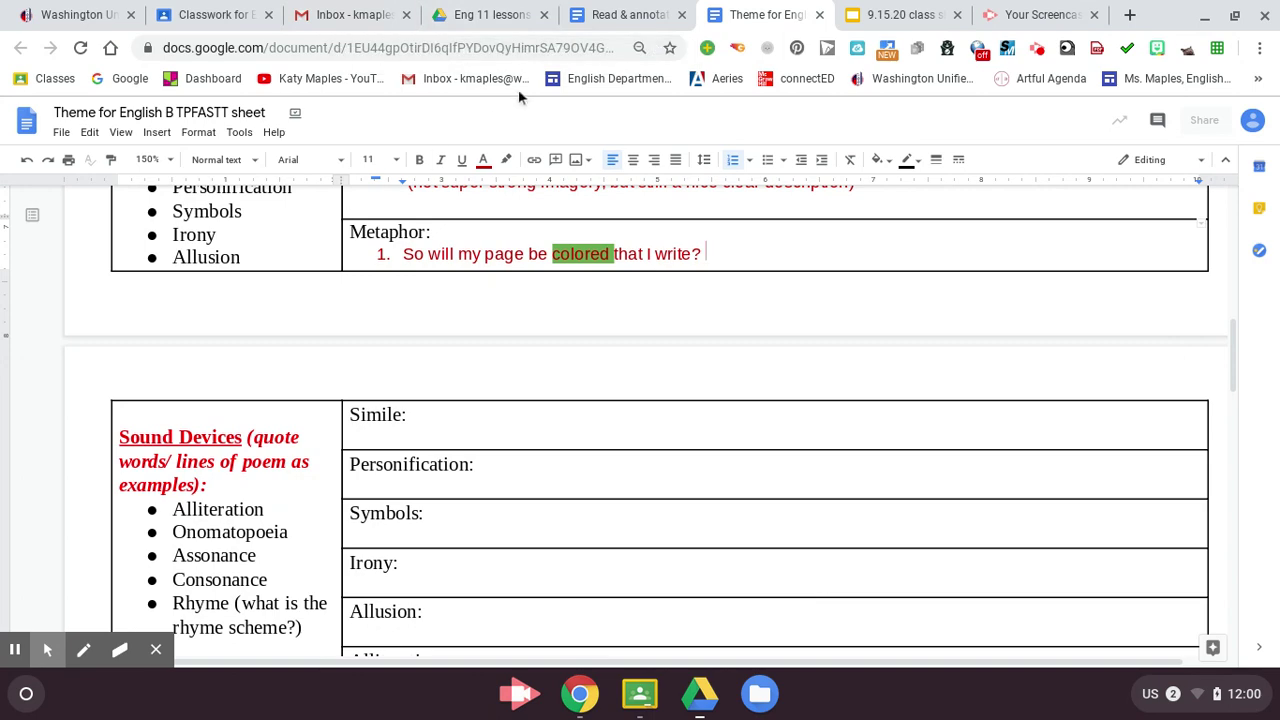
{"action": "left_click", "coordinate": [600, 18]}
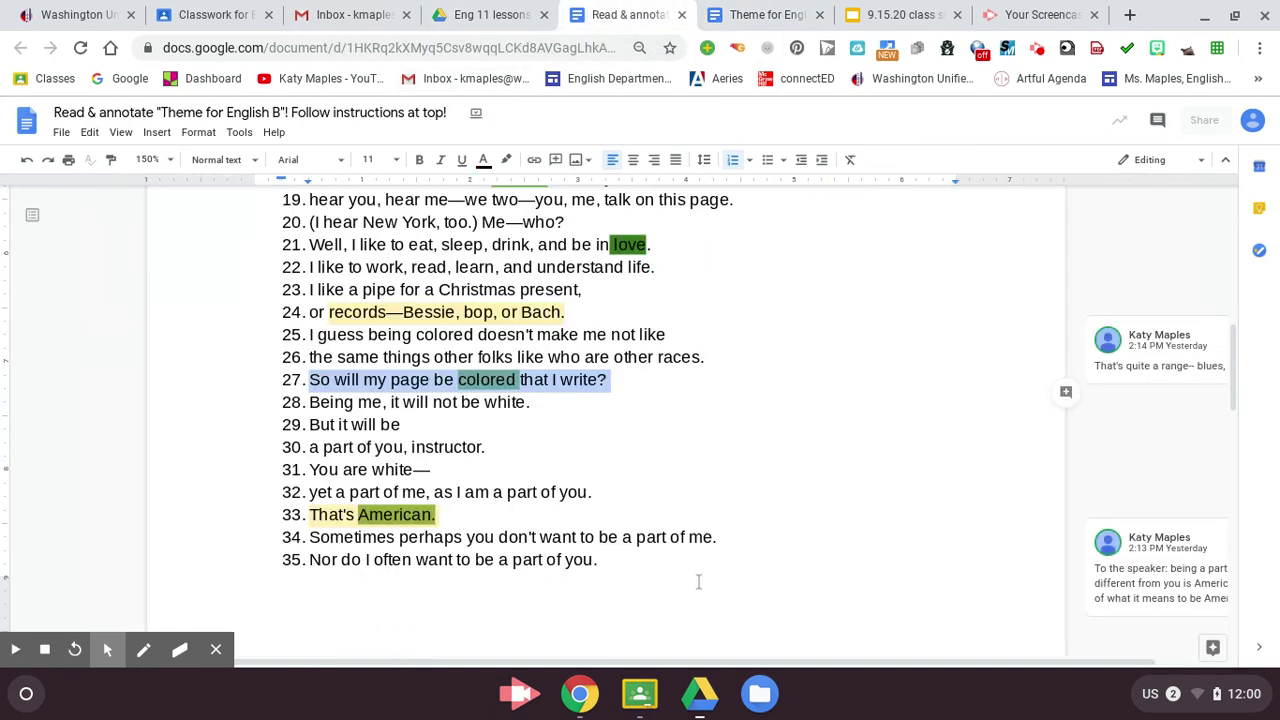
{"action": "scroll", "coordinate": [699, 582], "scroll_direction": "up", "scroll_amount": 10}
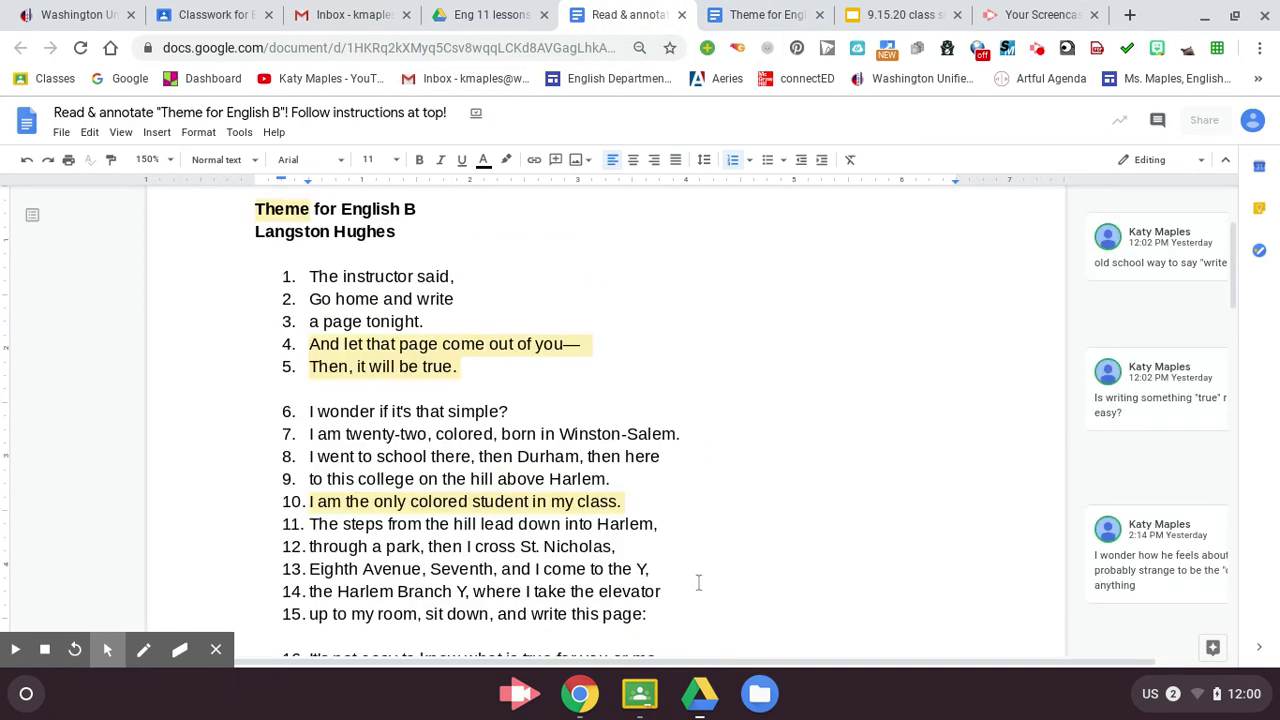
{"action": "scroll", "coordinate": [699, 582], "scroll_direction": "down", "scroll_amount": 3}
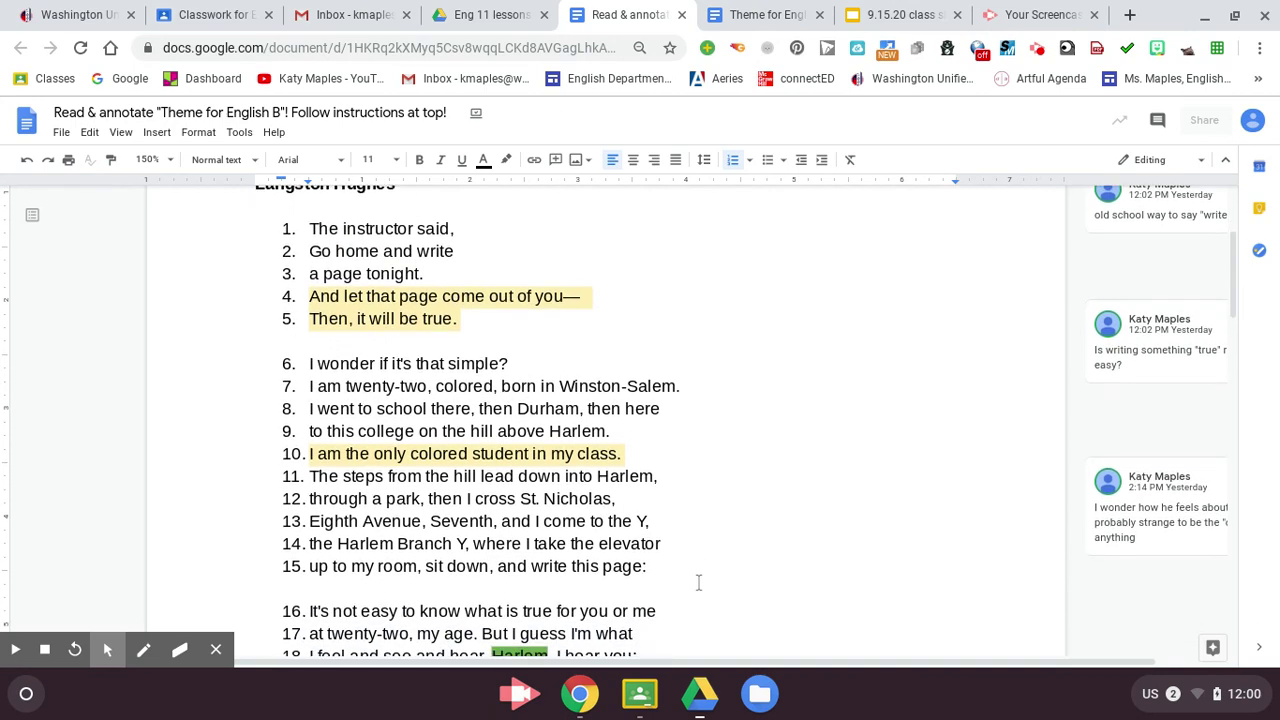
{"action": "scroll", "coordinate": [699, 582], "scroll_direction": "down", "scroll_amount": 1}
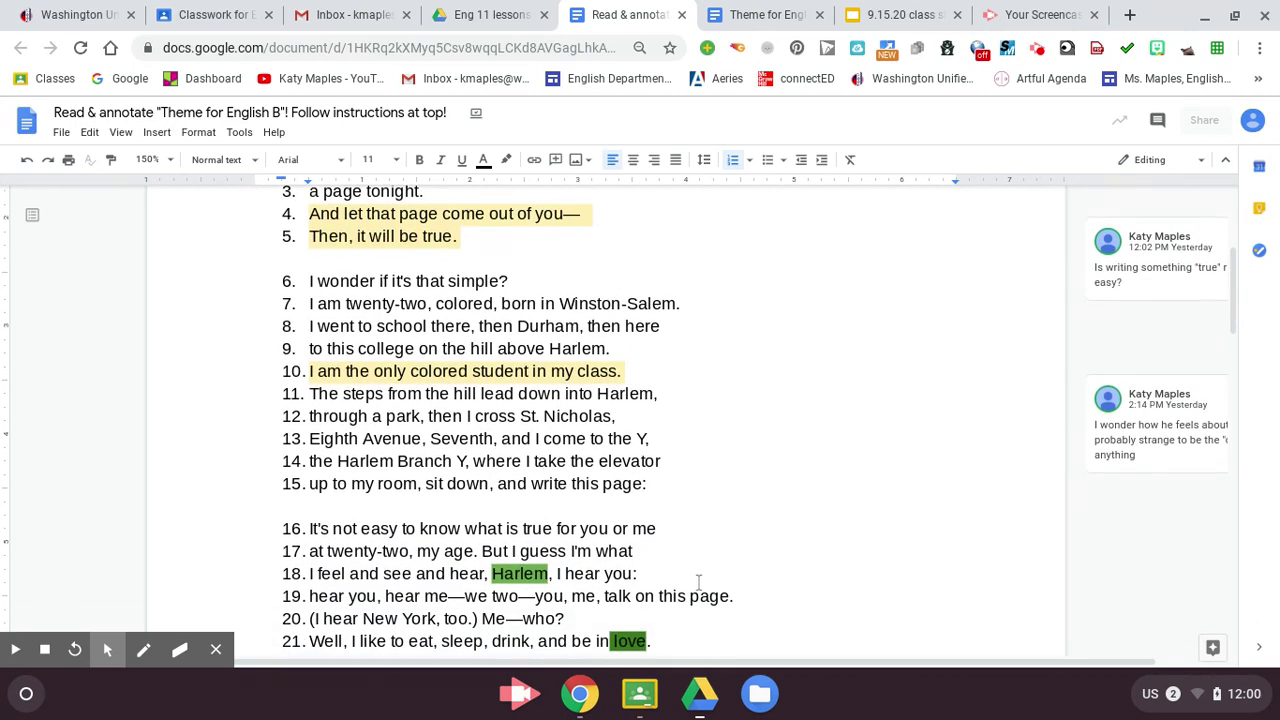
{"action": "scroll", "coordinate": [699, 582], "scroll_direction": "down", "scroll_amount": 1}
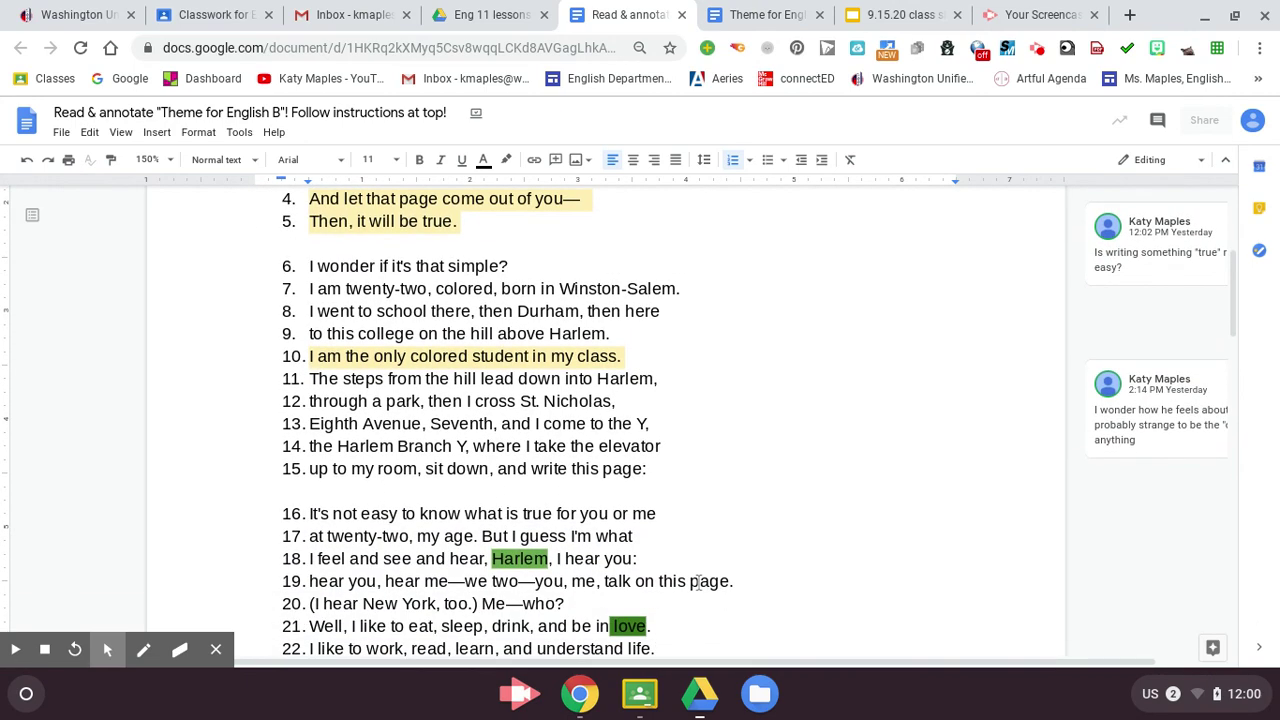
{"action": "scroll", "coordinate": [699, 582], "scroll_direction": "down", "scroll_amount": 3}
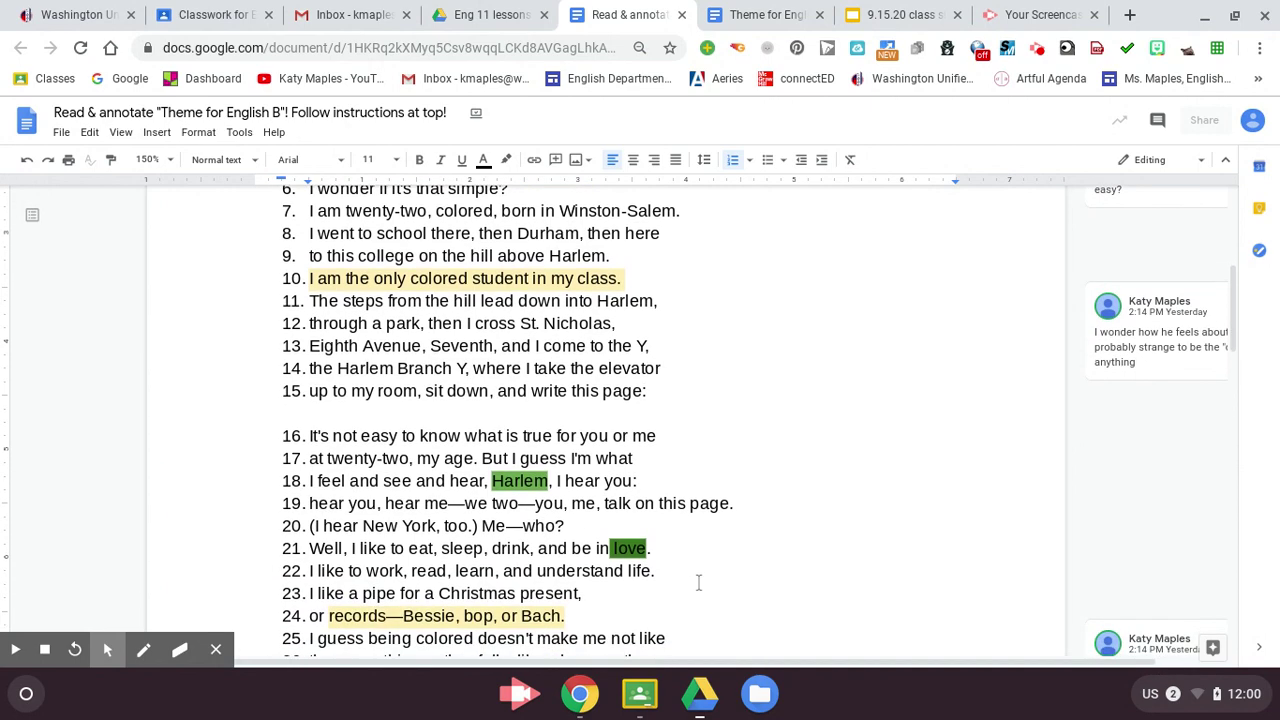
{"action": "scroll", "coordinate": [699, 582], "scroll_direction": "down", "scroll_amount": 1}
{"action": "scroll", "coordinate": [699, 582], "scroll_direction": "down", "scroll_amount": 10}
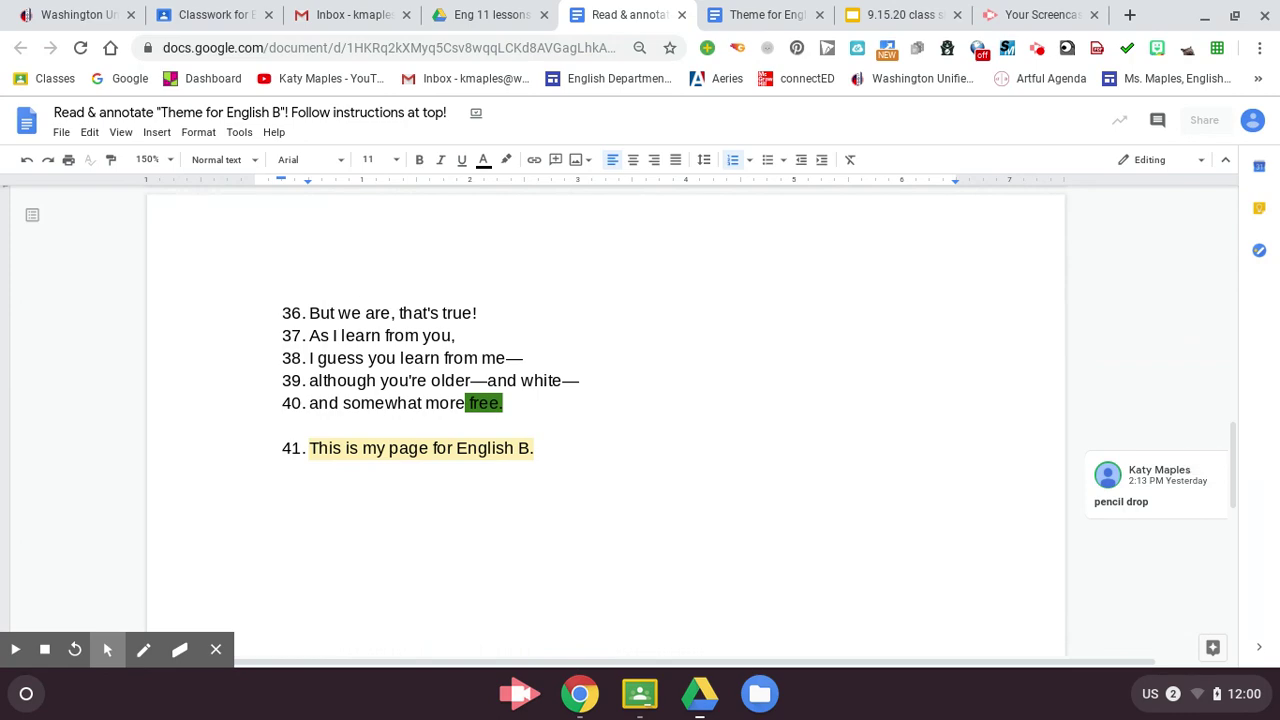
{"action": "scroll", "coordinate": [699, 582], "scroll_direction": "up", "scroll_amount": 6}
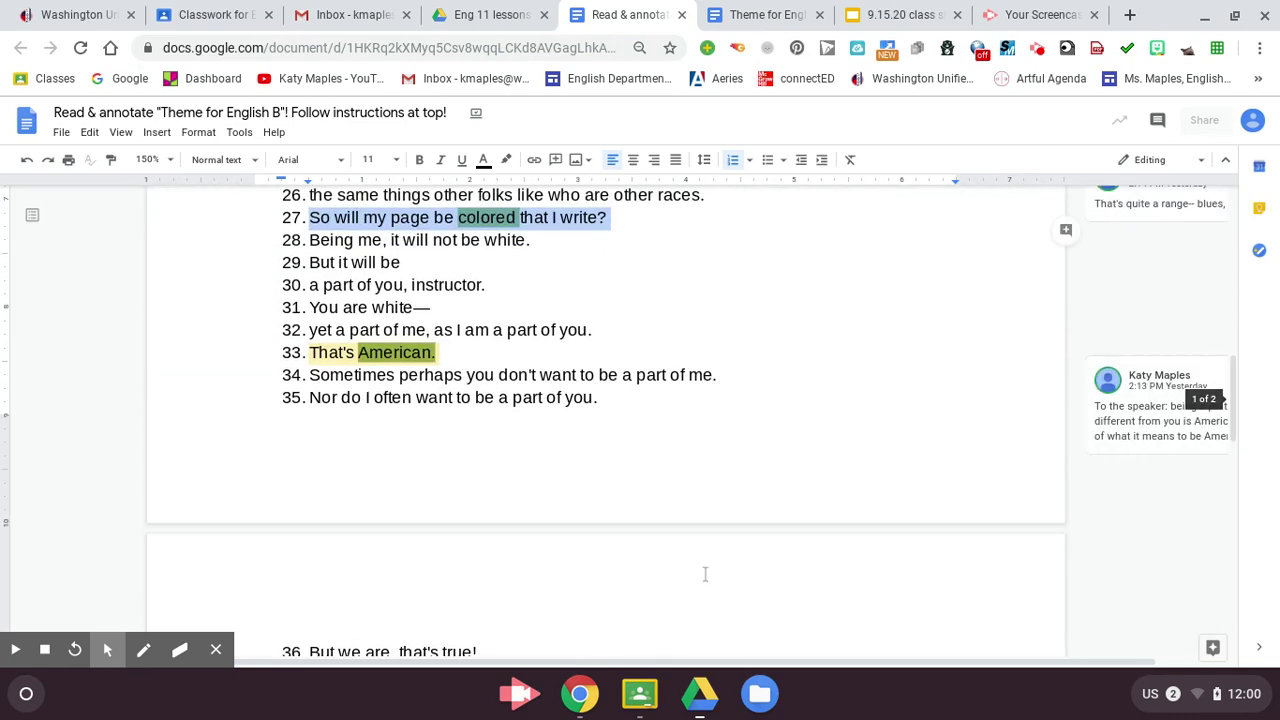
Enter "nope..." as the Simile answer on the TPFASTT sheet and change its text colour to dark red.
{"action": "left_click", "coordinate": [762, 15]}
{"action": "left_click", "coordinate": [523, 423]}
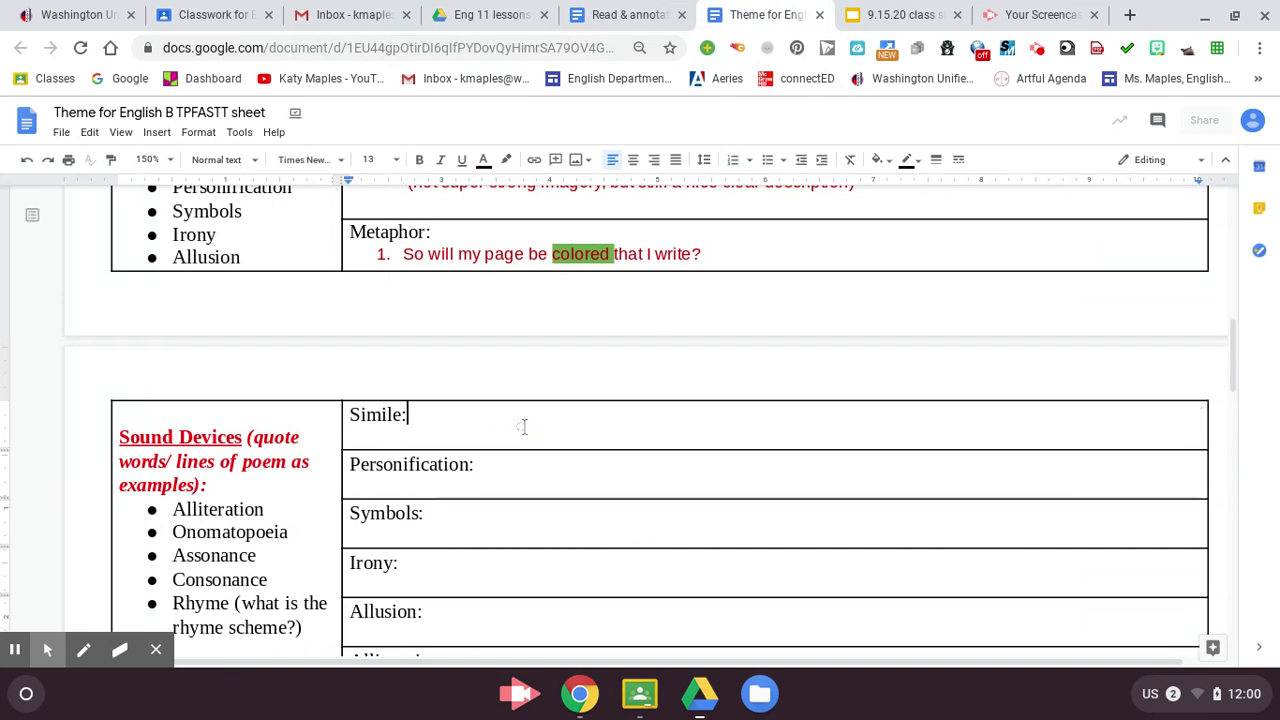
{"action": "type", "text": "nope..."}
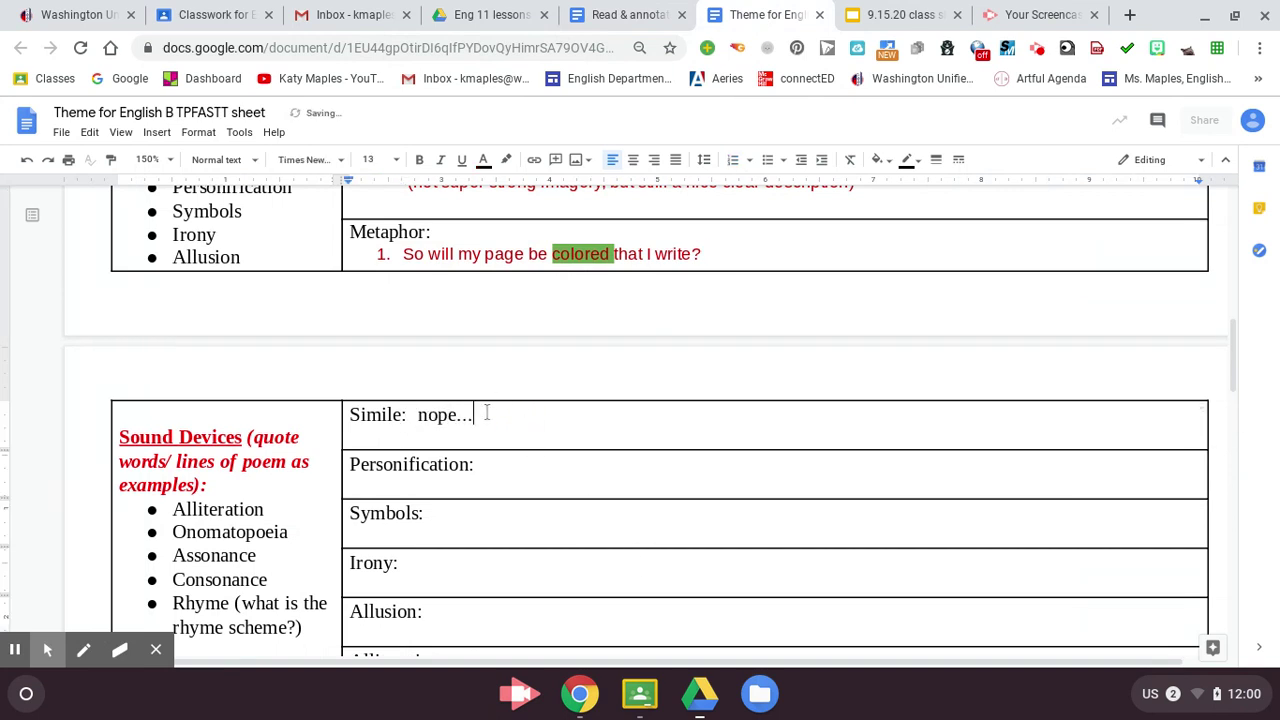
{"action": "left_click_drag", "start_coordinate": [478, 414], "coordinate": [412, 417]}
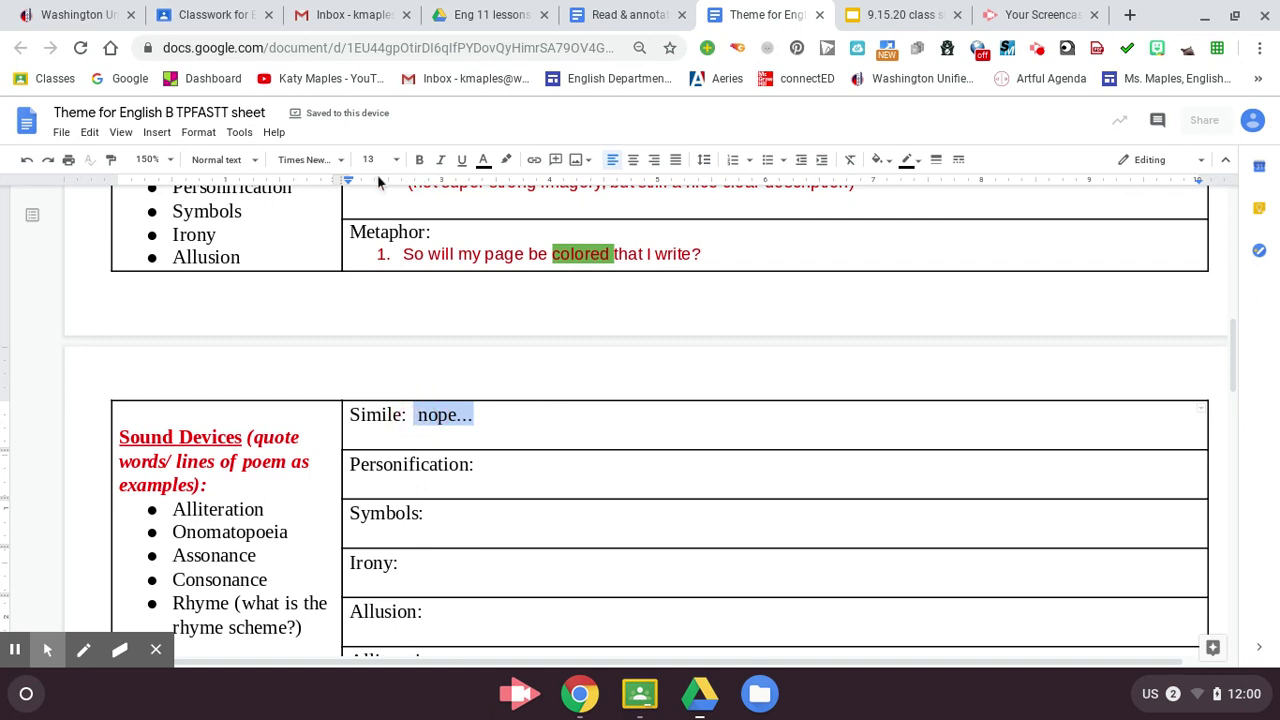
{"action": "left_click", "coordinate": [483, 161]}
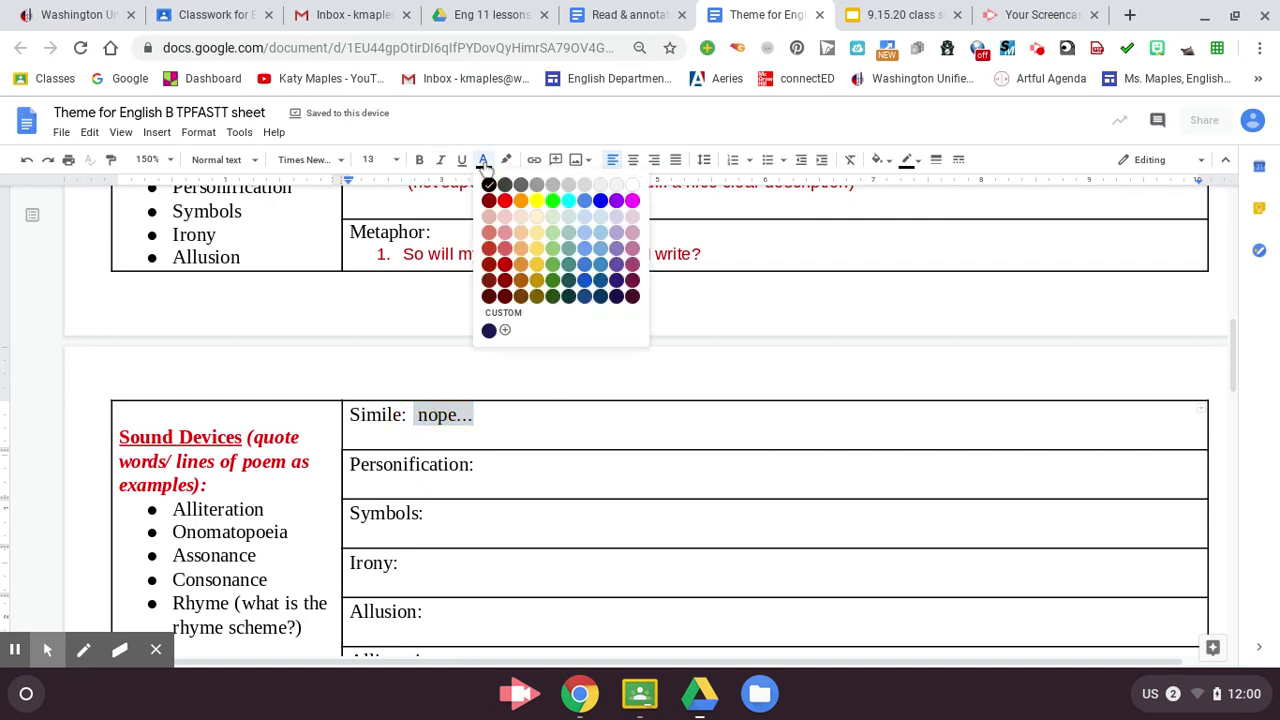
{"action": "left_click", "coordinate": [505, 264]}
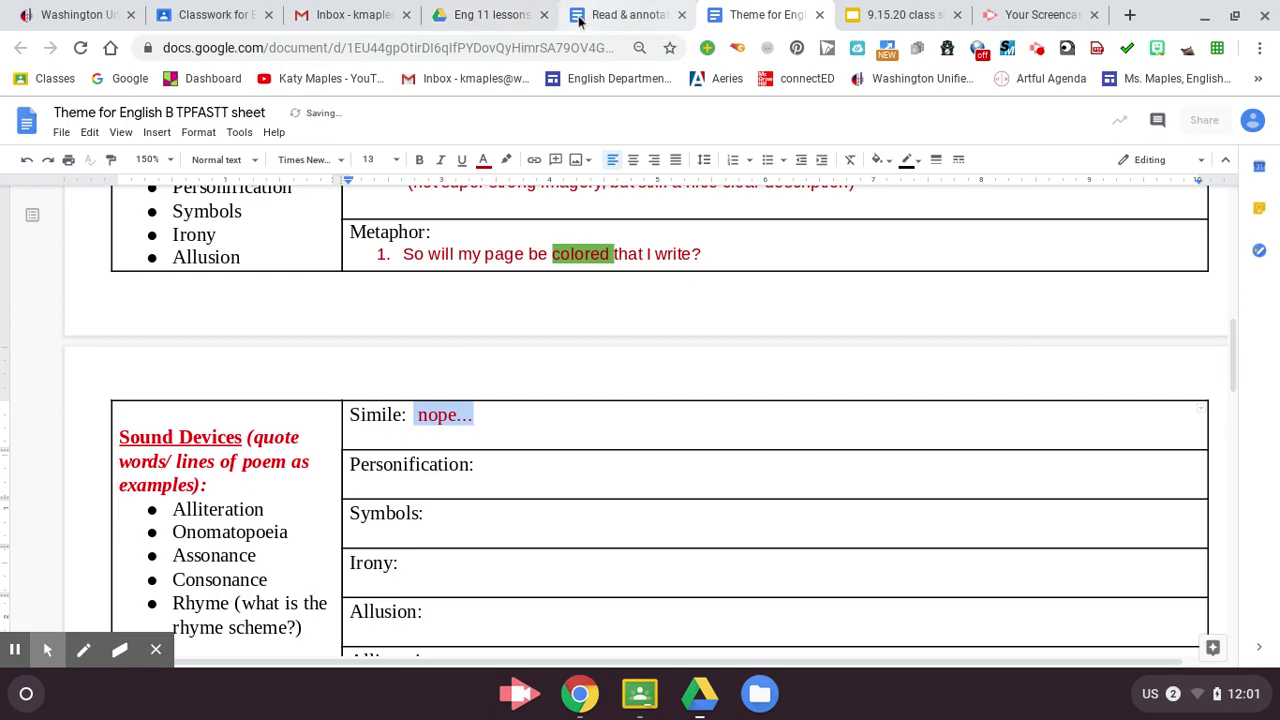
Copy the poem passage from "Harlem, I hear you:" in line 18 through "(I hear New York, too.)" into the sheet's Personification cell.
{"action": "left_click", "coordinate": [622, 14]}
{"action": "scroll", "coordinate": [661, 430], "scroll_direction": "up", "scroll_amount": 15}
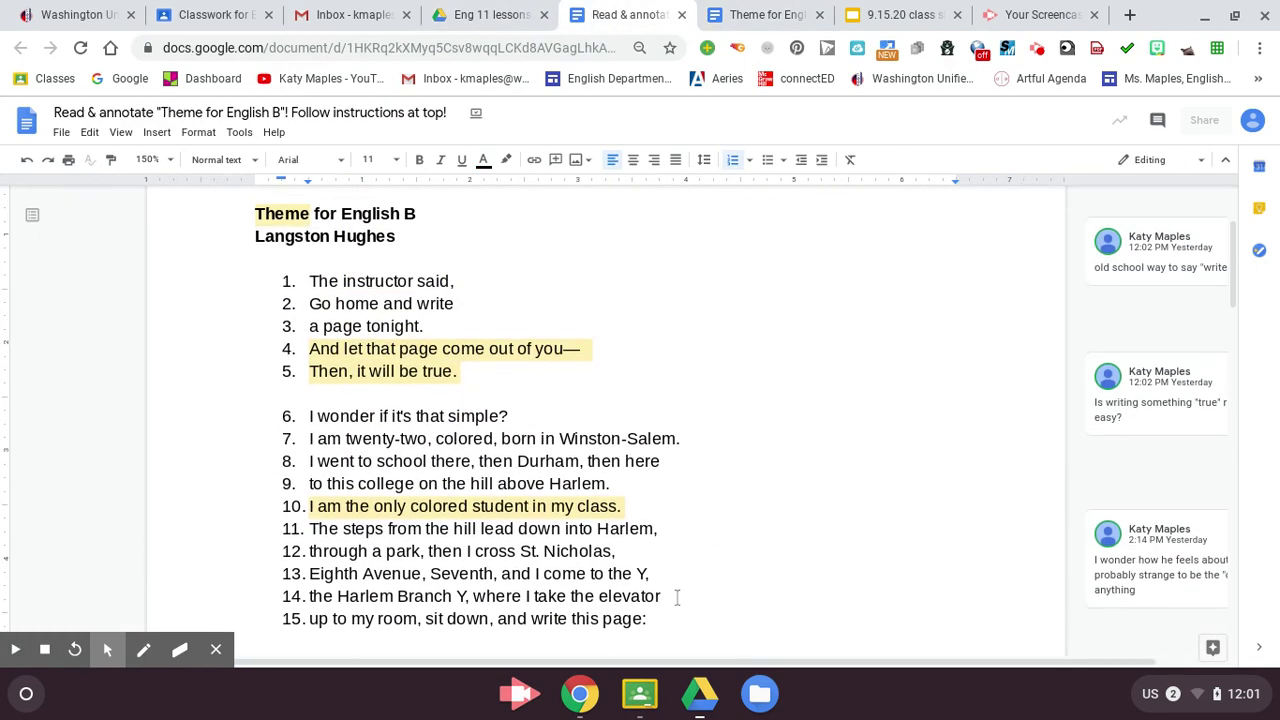
{"action": "scroll", "coordinate": [677, 598], "scroll_direction": "down", "scroll_amount": 15}
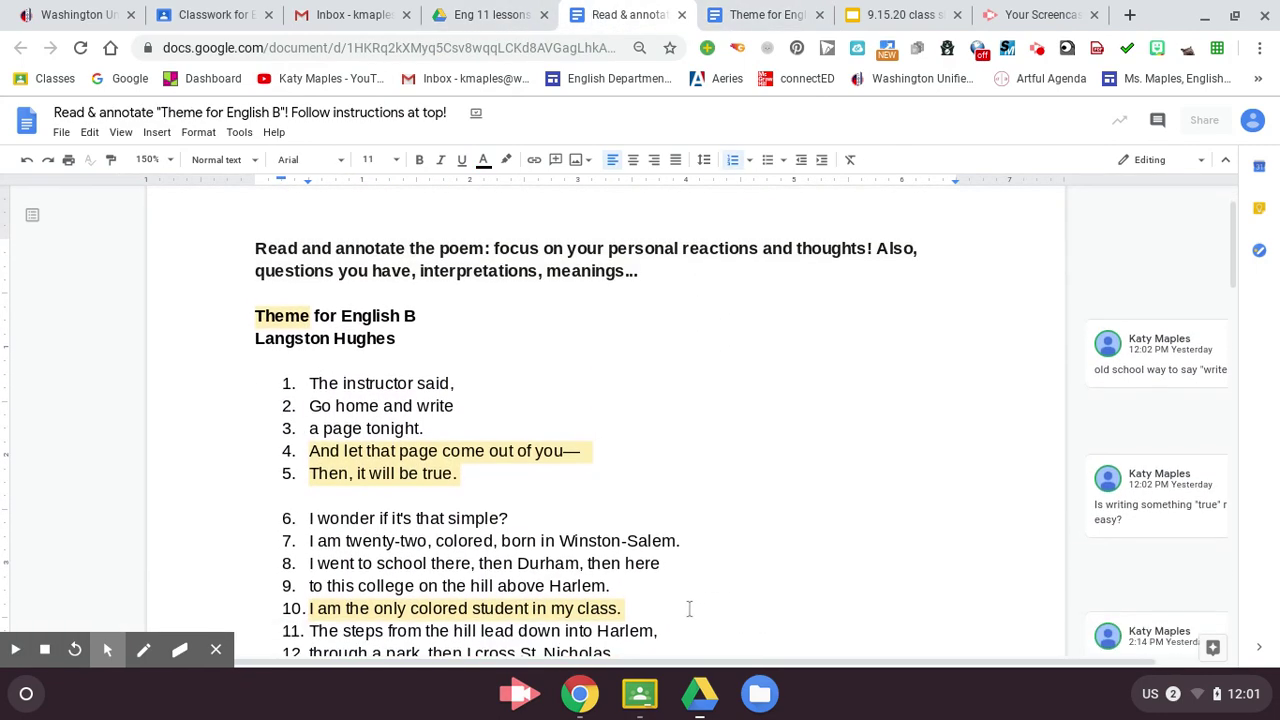
{"action": "scroll", "coordinate": [689, 608], "scroll_direction": "up", "scroll_amount": 1}
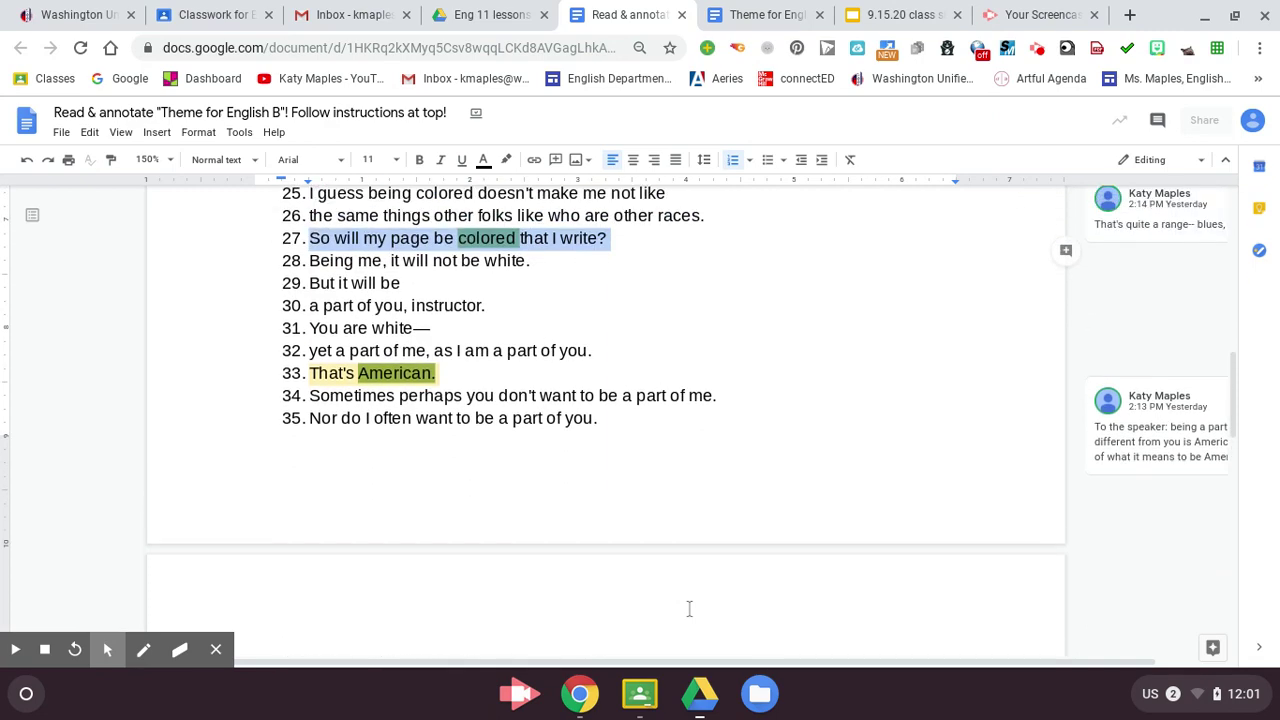
{"action": "scroll", "coordinate": [689, 608], "scroll_direction": "up", "scroll_amount": 5}
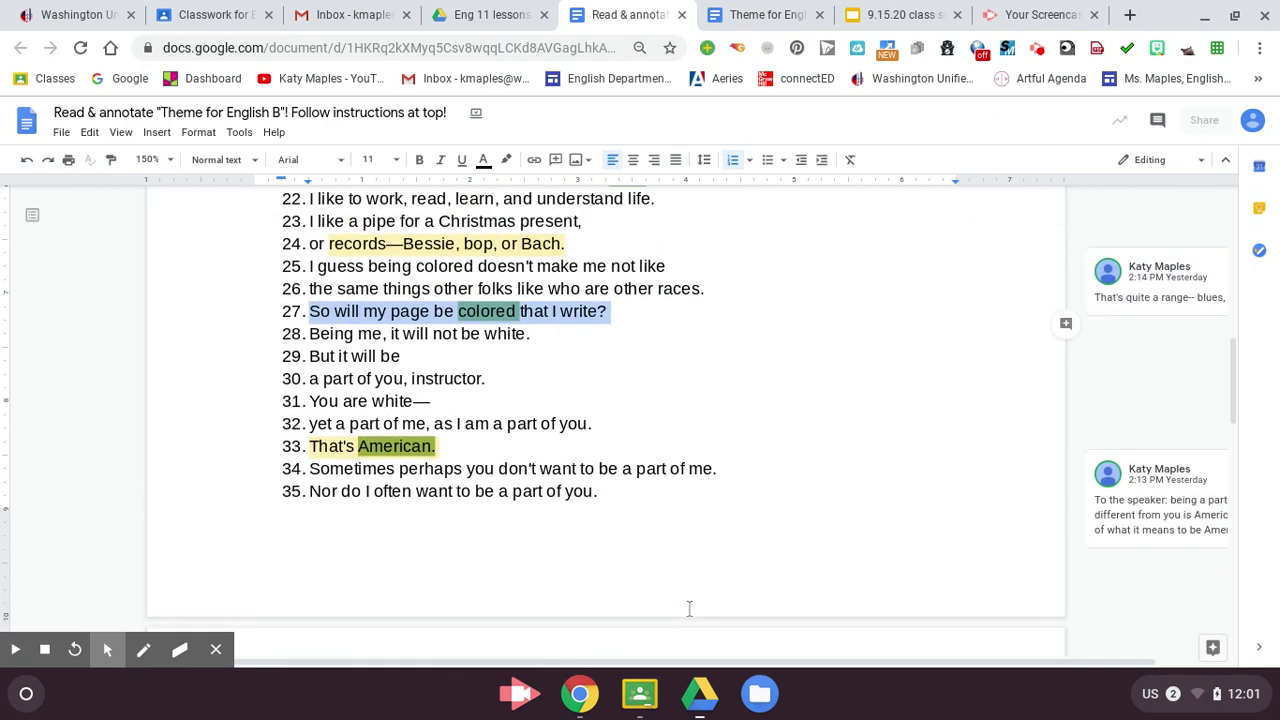
{"action": "scroll", "coordinate": [689, 608], "scroll_direction": "up", "scroll_amount": 4}
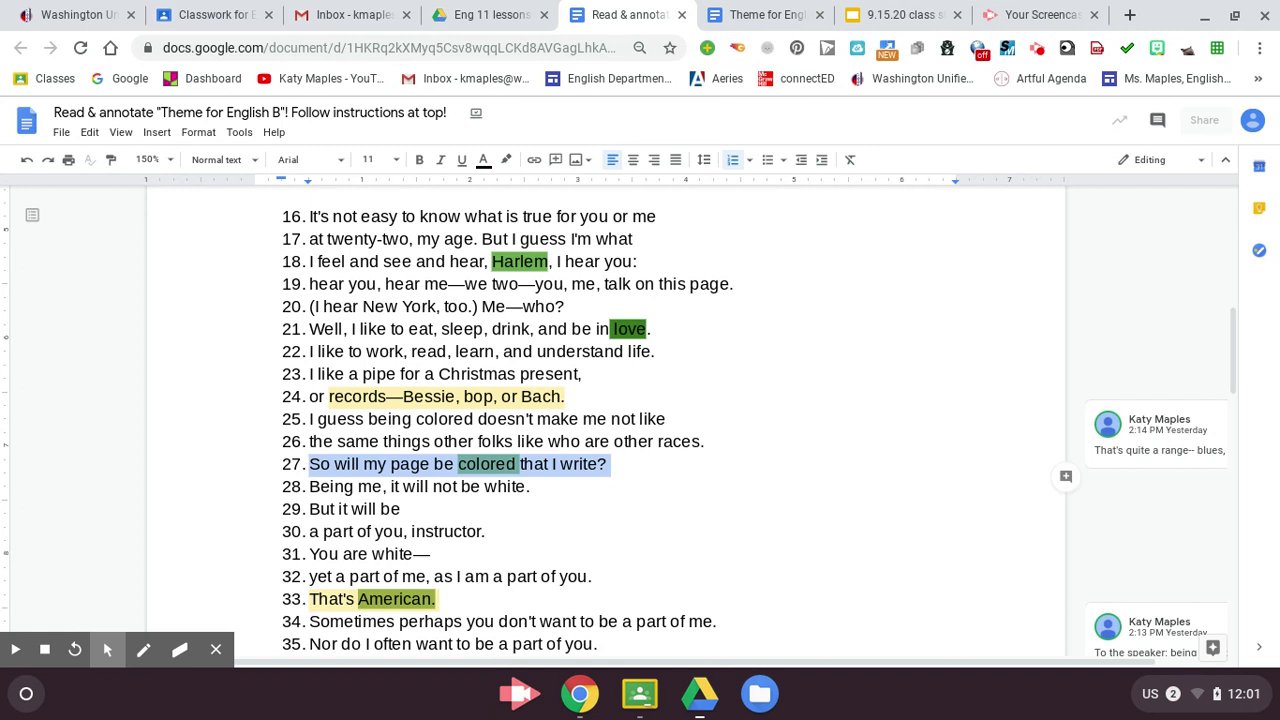
{"action": "left_click_drag", "start_coordinate": [488, 262], "coordinate": [482, 317]}
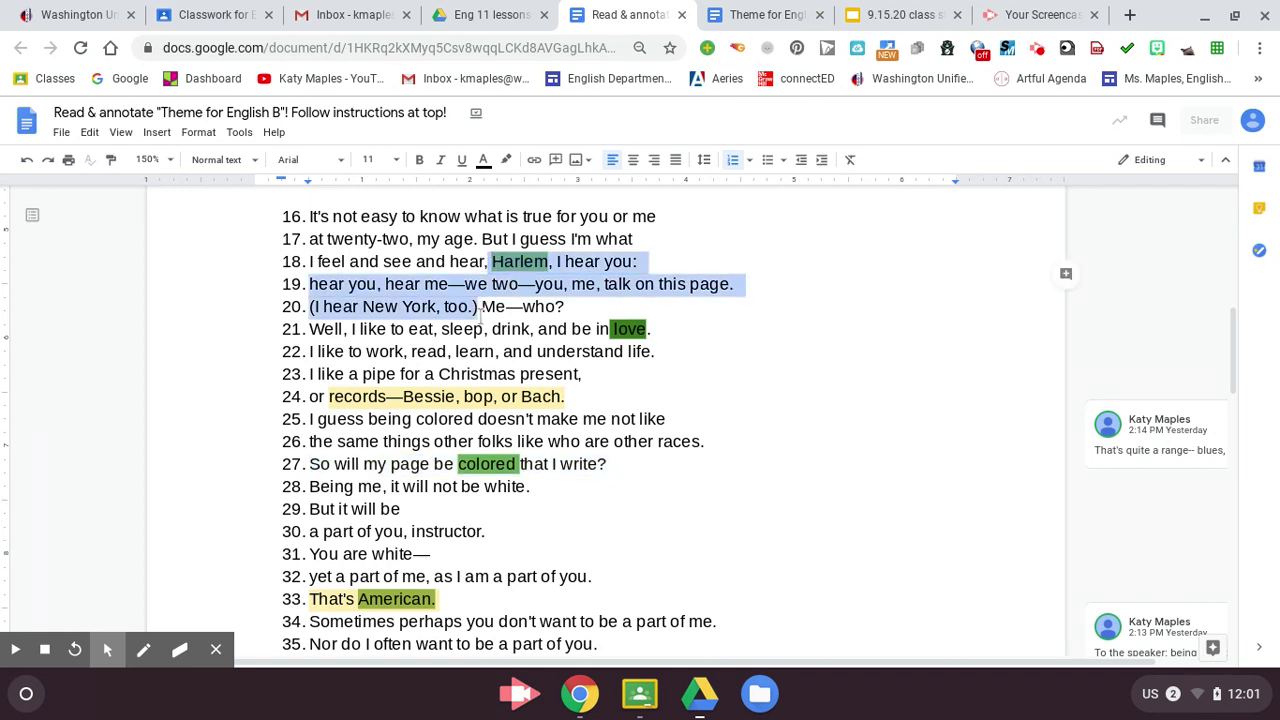
{"action": "right_click", "coordinate": [430, 287]}
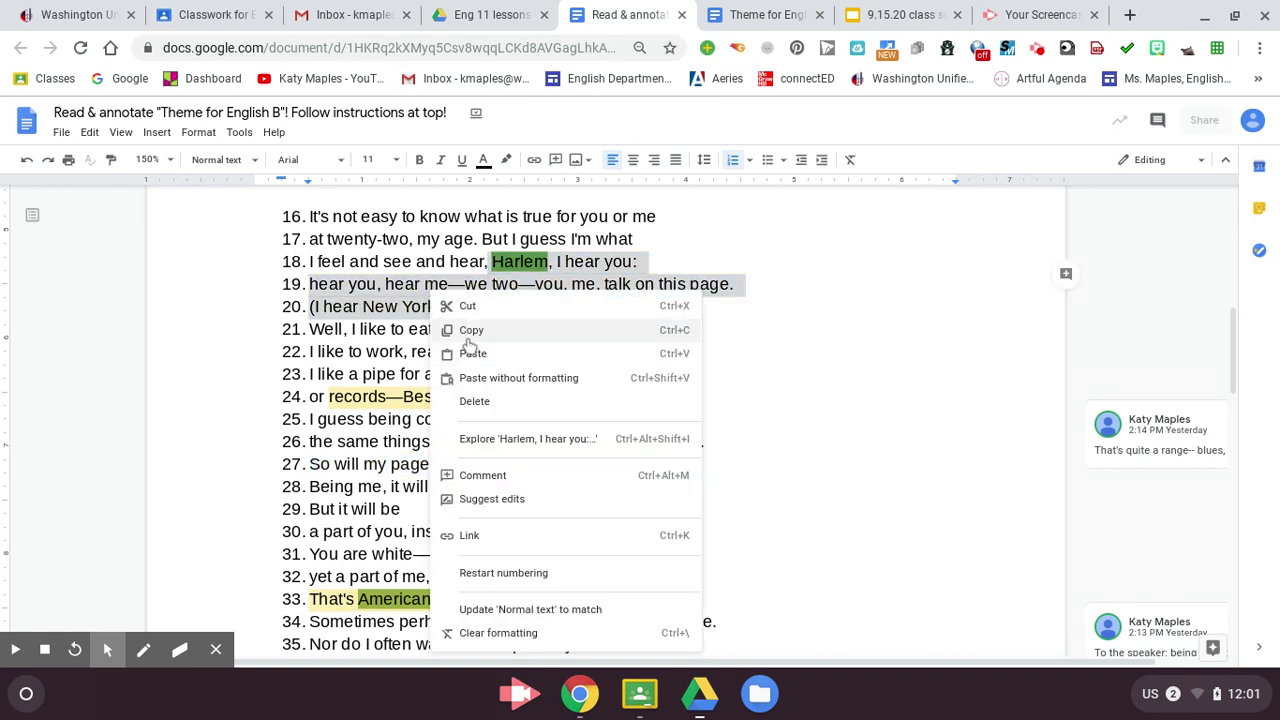
{"action": "left_click", "coordinate": [466, 340]}
{"action": "left_click", "coordinate": [760, 15]}
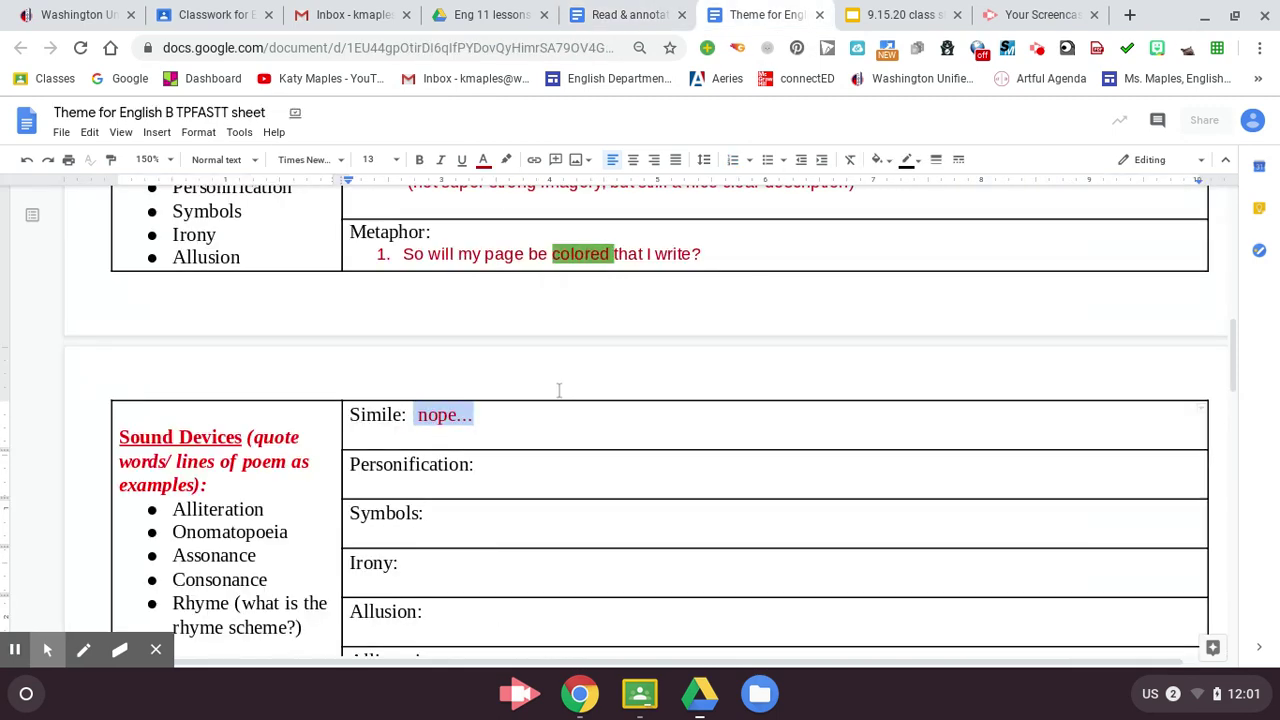
{"action": "left_click", "coordinate": [510, 489]}
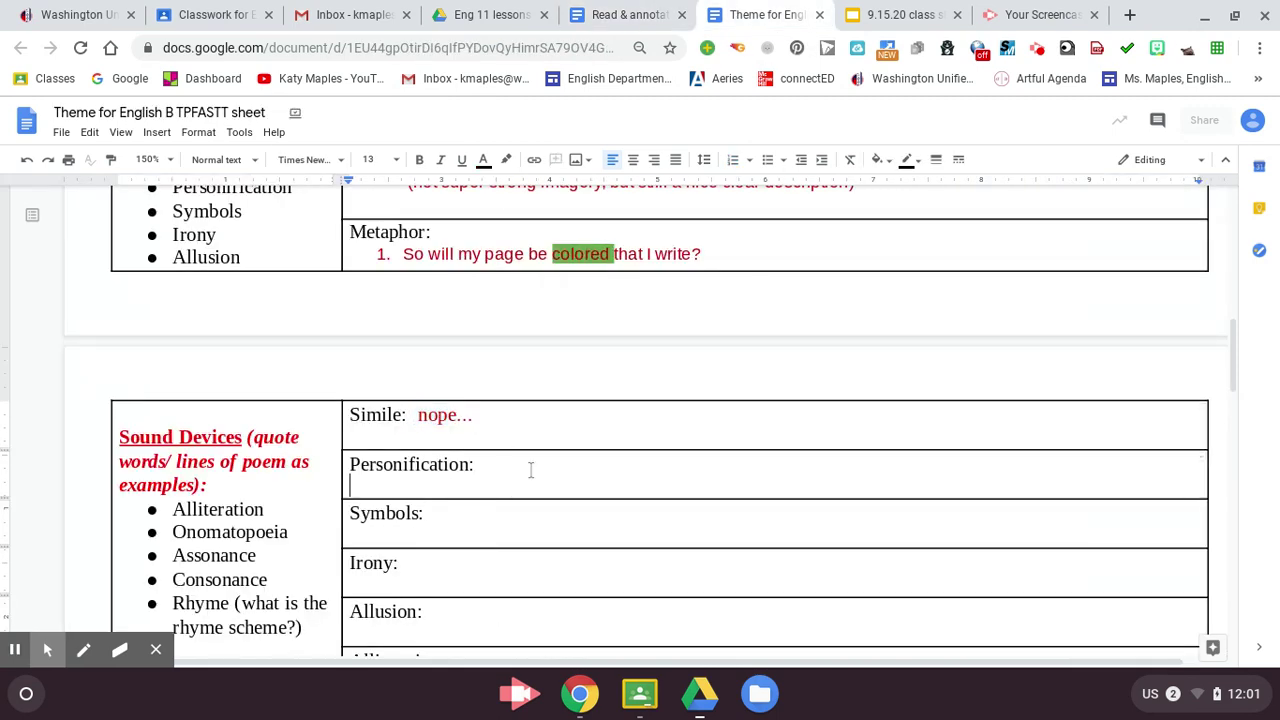
{"action": "key", "text": "ctrl+v"}
Change the text colour of the three quoted lines in the Personification cell to dark red.
{"action": "left_click_drag", "start_coordinate": [406, 485], "coordinate": [593, 523]}
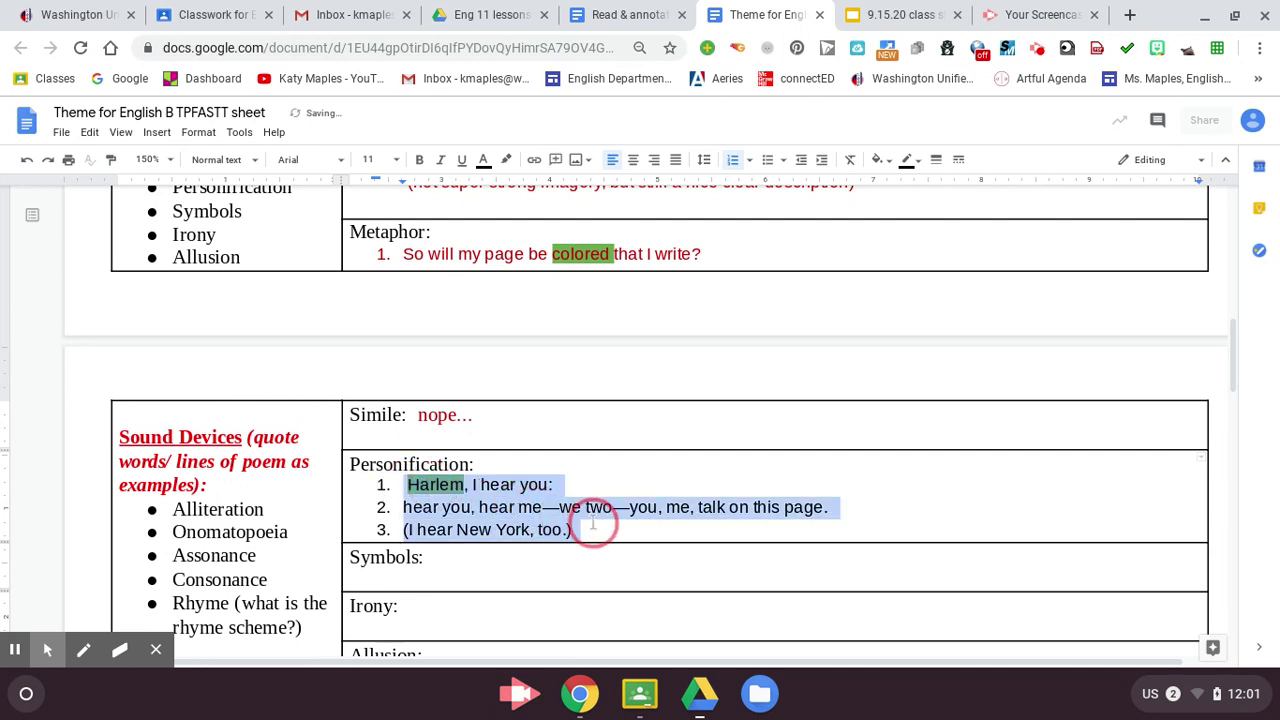
{"action": "left_click", "coordinate": [483, 160]}
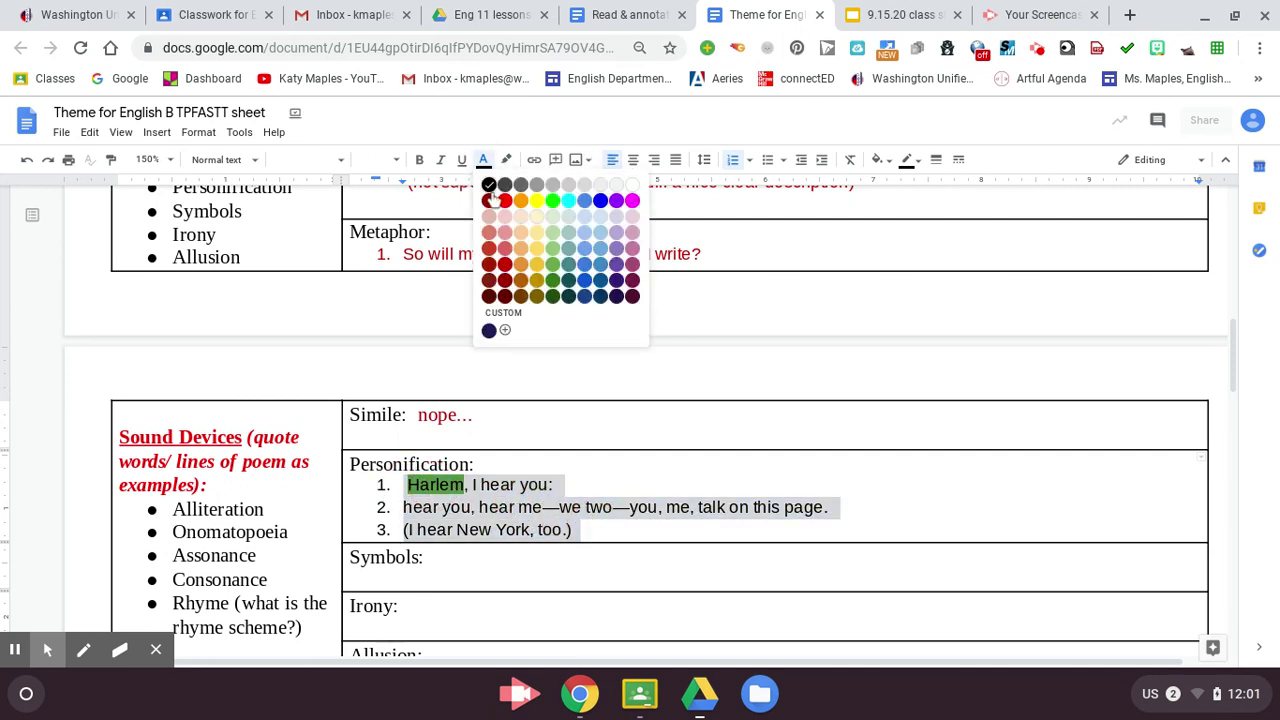
{"action": "left_click", "coordinate": [505, 280]}
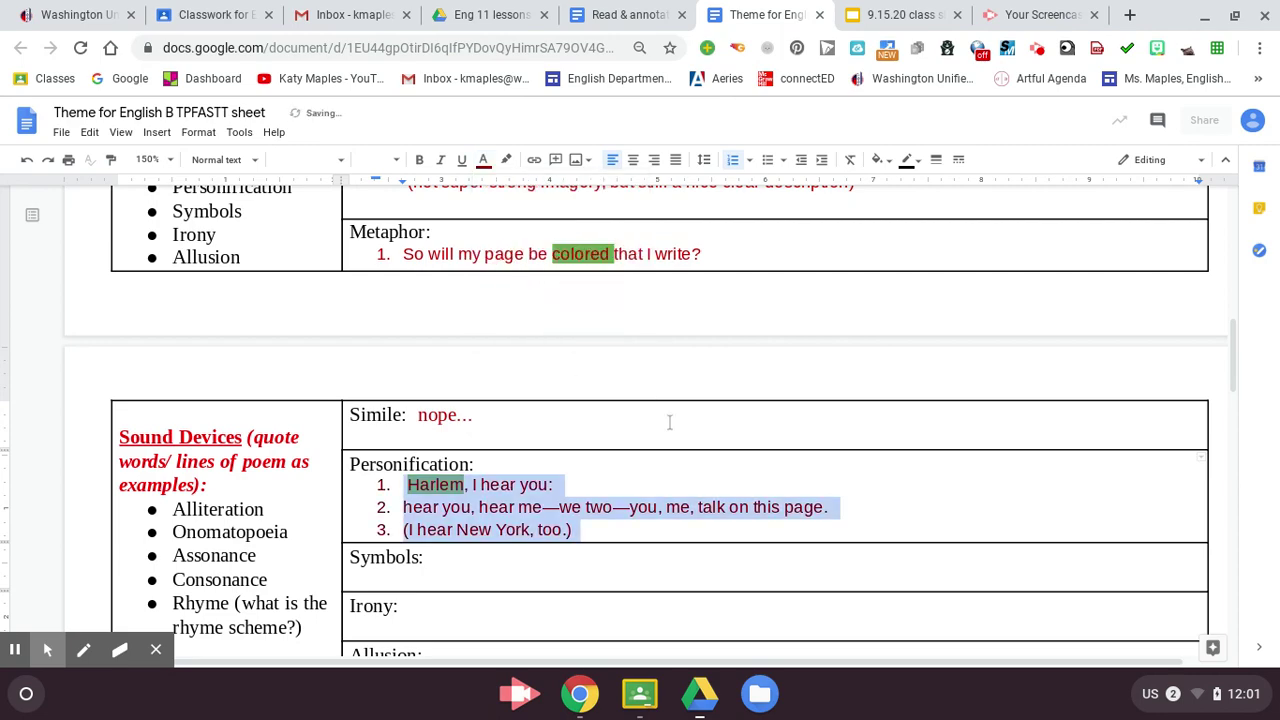
{"action": "left_click", "coordinate": [689, 525]}
Review the terms on the TPFASTT sheet, and reread the annotated poem looking for a symbol.
{"action": "scroll", "coordinate": [600, 515], "scroll_direction": "up", "scroll_amount": 3}
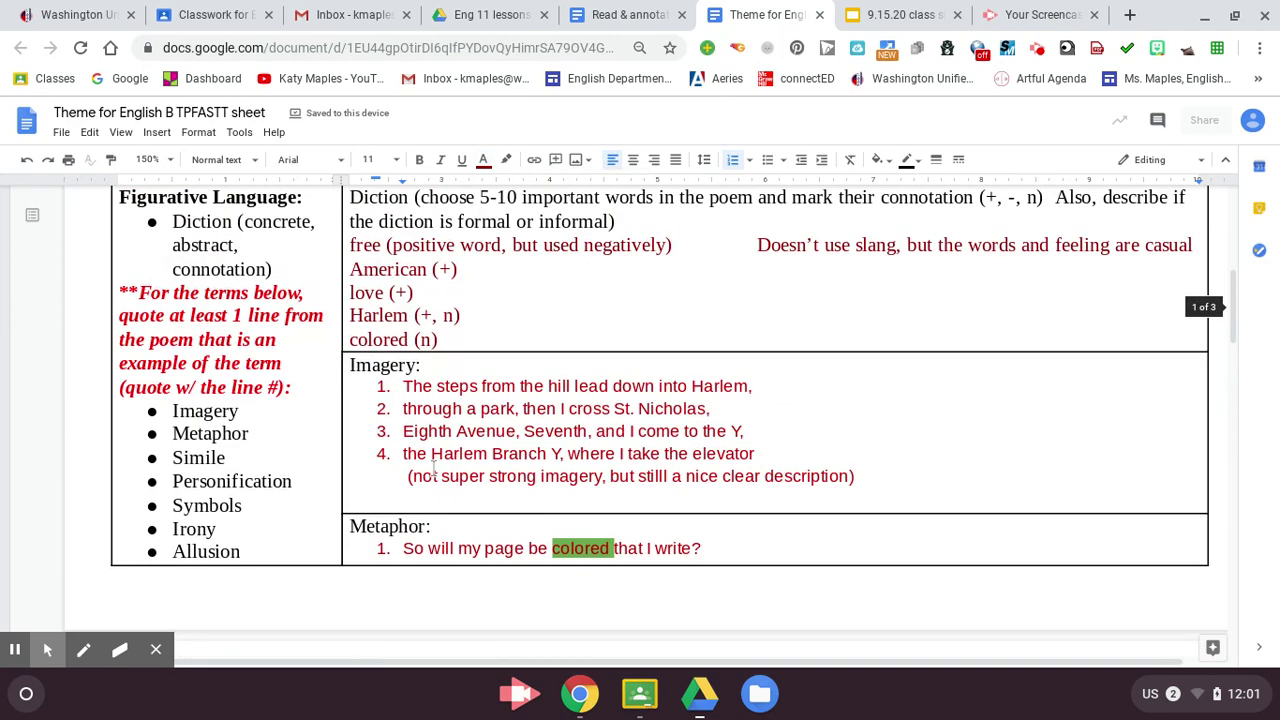
{"action": "scroll", "coordinate": [527, 512], "scroll_direction": "down", "scroll_amount": 6}
{"action": "scroll", "coordinate": [430, 326], "scroll_direction": "up", "scroll_amount": 4}
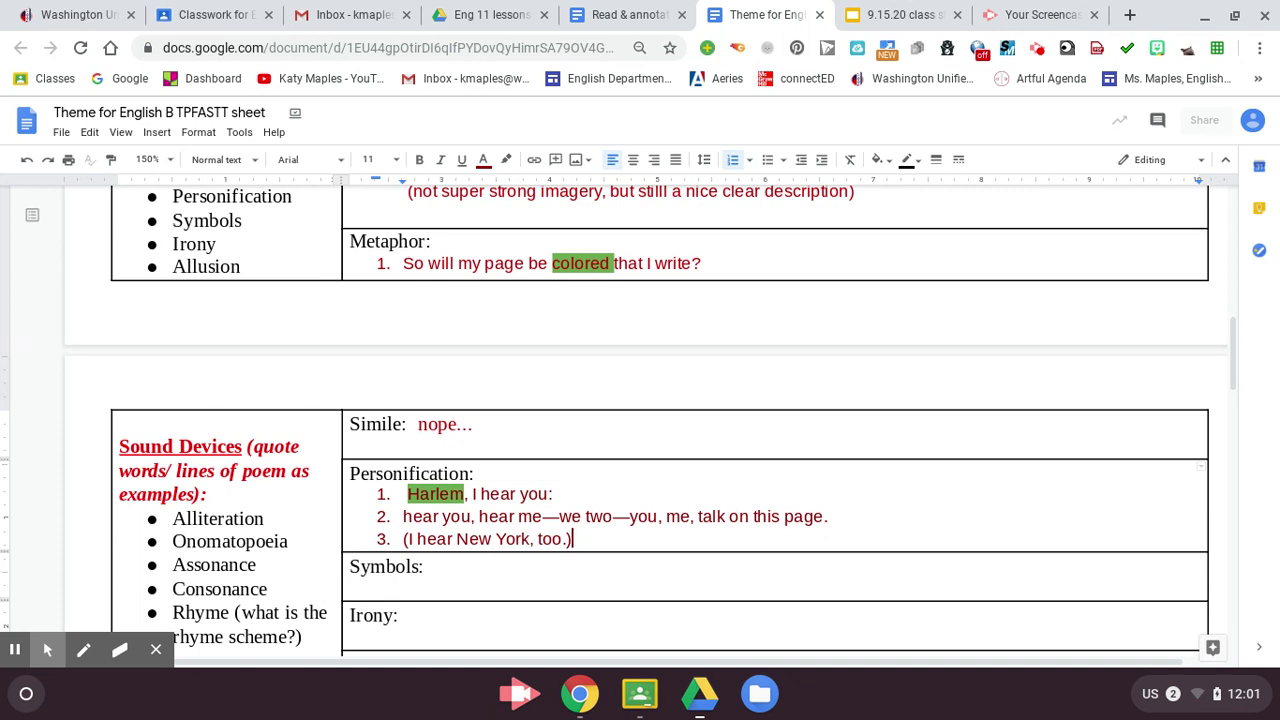
{"action": "left_click", "coordinate": [606, 16]}
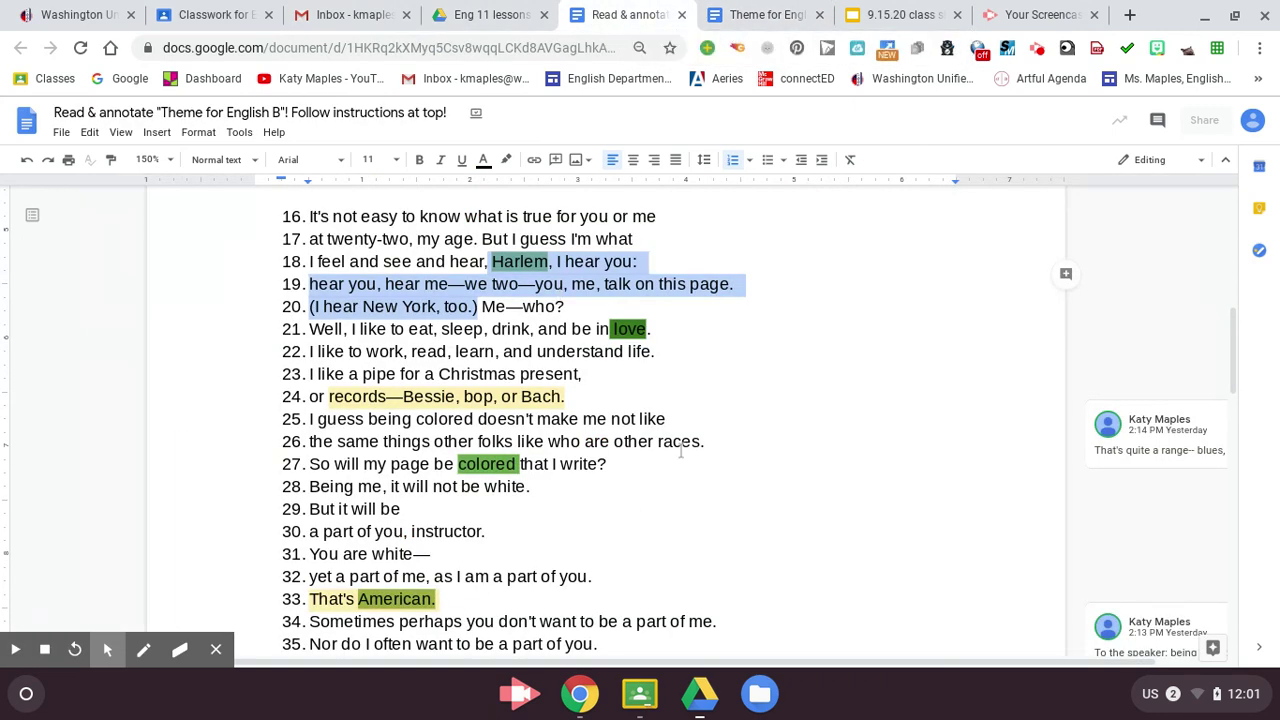
{"action": "scroll", "coordinate": [680, 452], "scroll_direction": "up", "scroll_amount": 3}
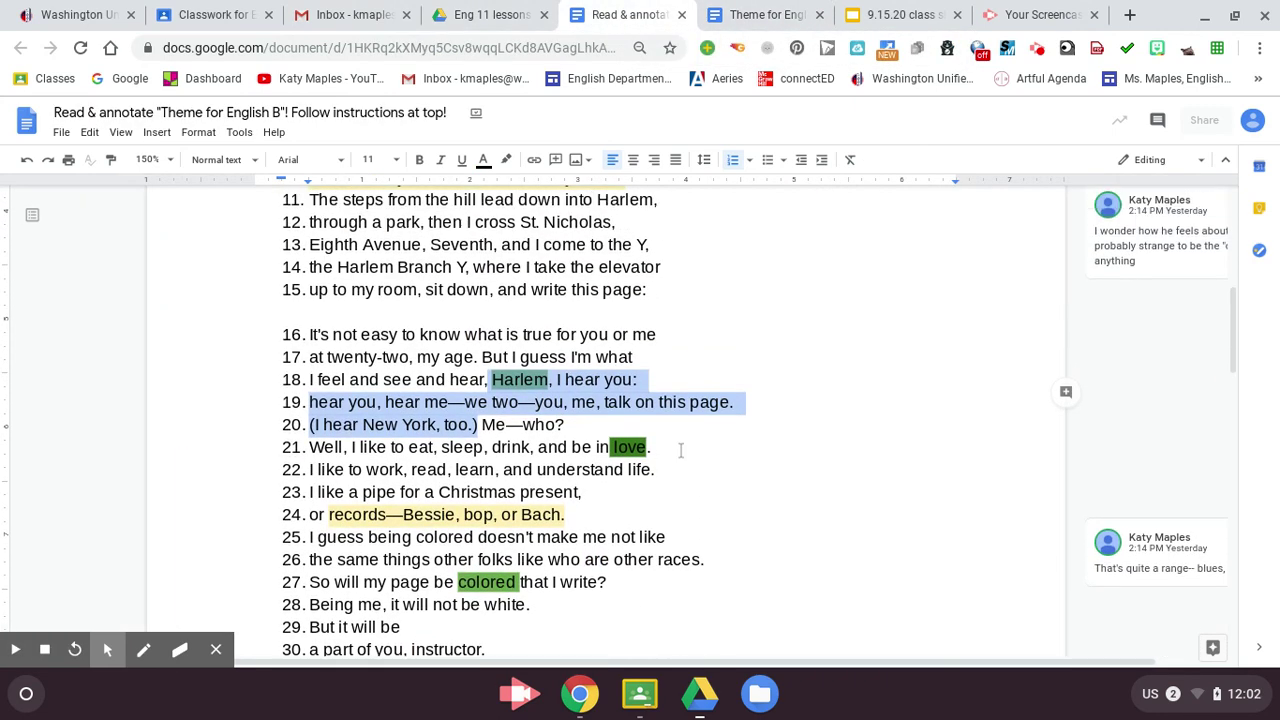
{"action": "scroll", "coordinate": [680, 452], "scroll_direction": "up", "scroll_amount": 1}
{"action": "scroll", "coordinate": [680, 452], "scroll_direction": "down", "scroll_amount": 3}
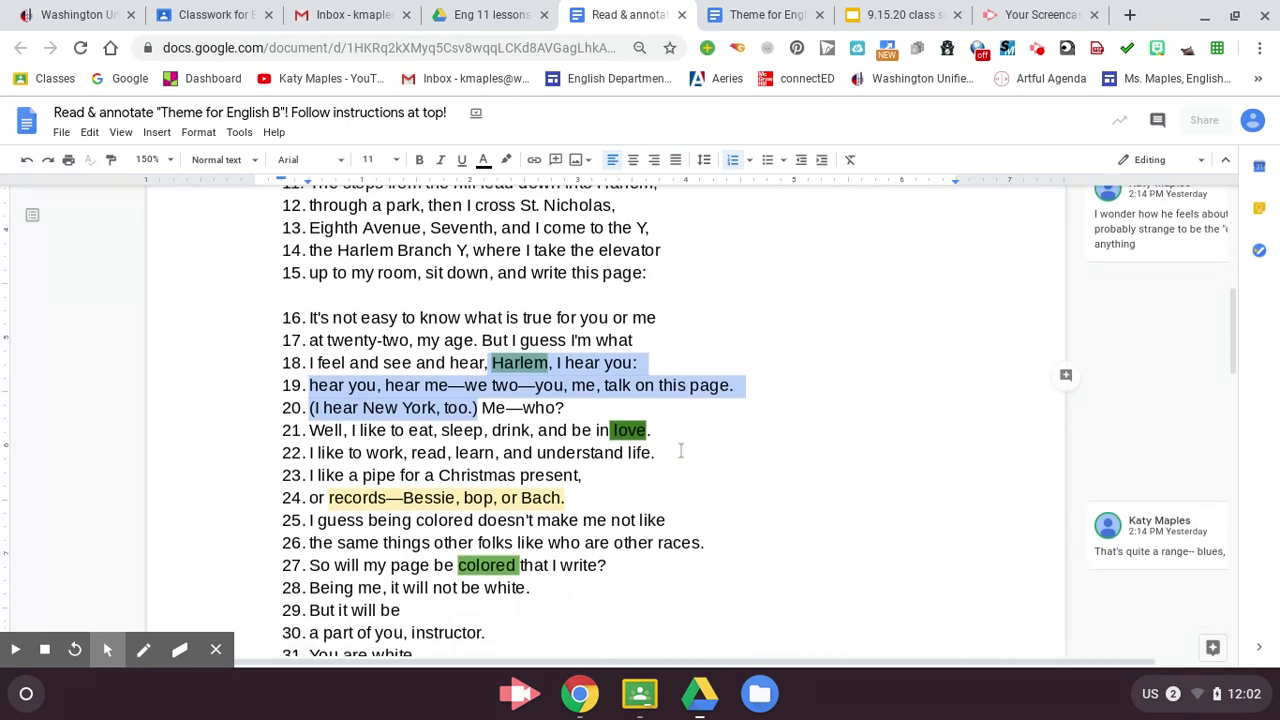
{"action": "scroll", "coordinate": [680, 452], "scroll_direction": "down", "scroll_amount": 3}
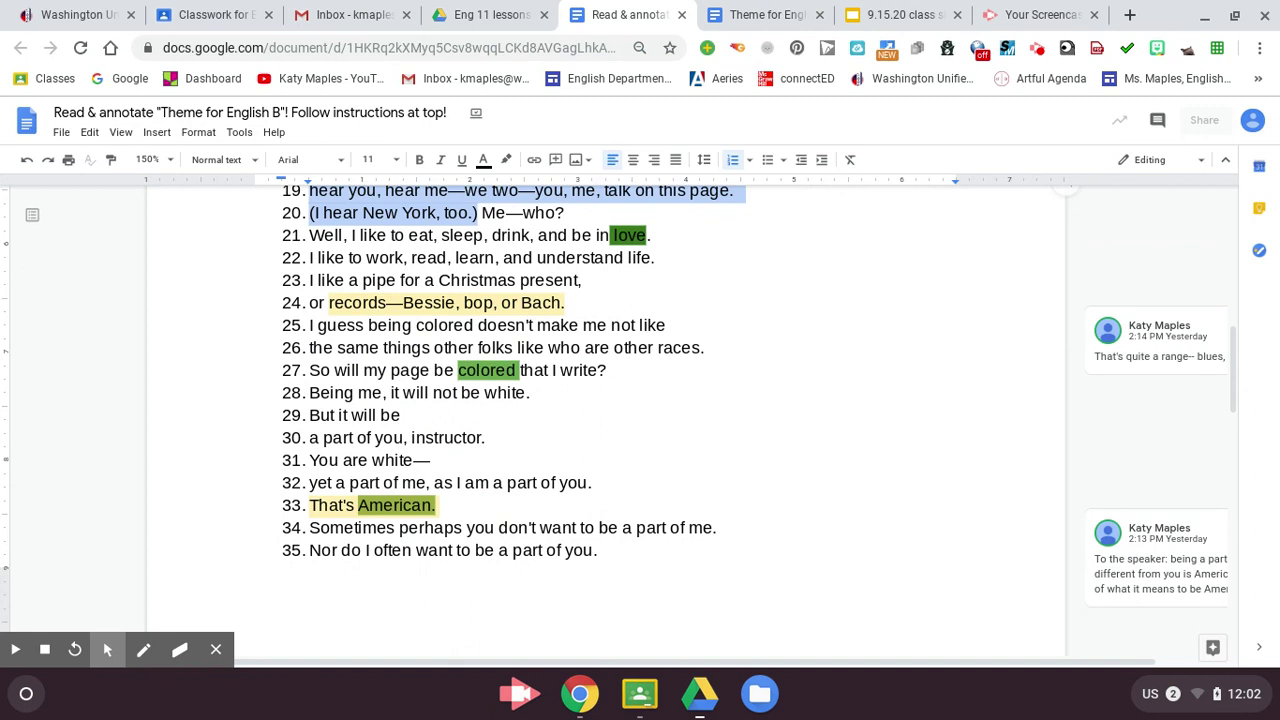
{"action": "scroll", "coordinate": [680, 450], "scroll_direction": "down", "scroll_amount": 2}
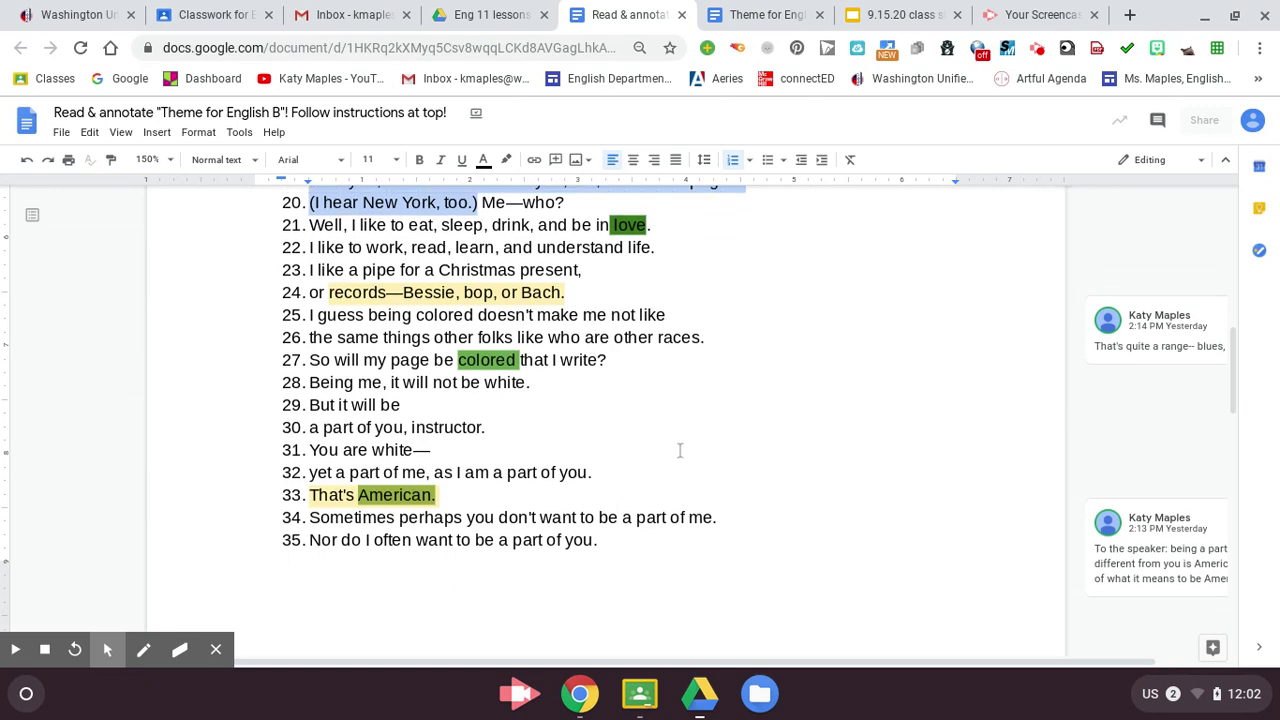
{"action": "scroll", "coordinate": [680, 450], "scroll_direction": "down", "scroll_amount": 1}
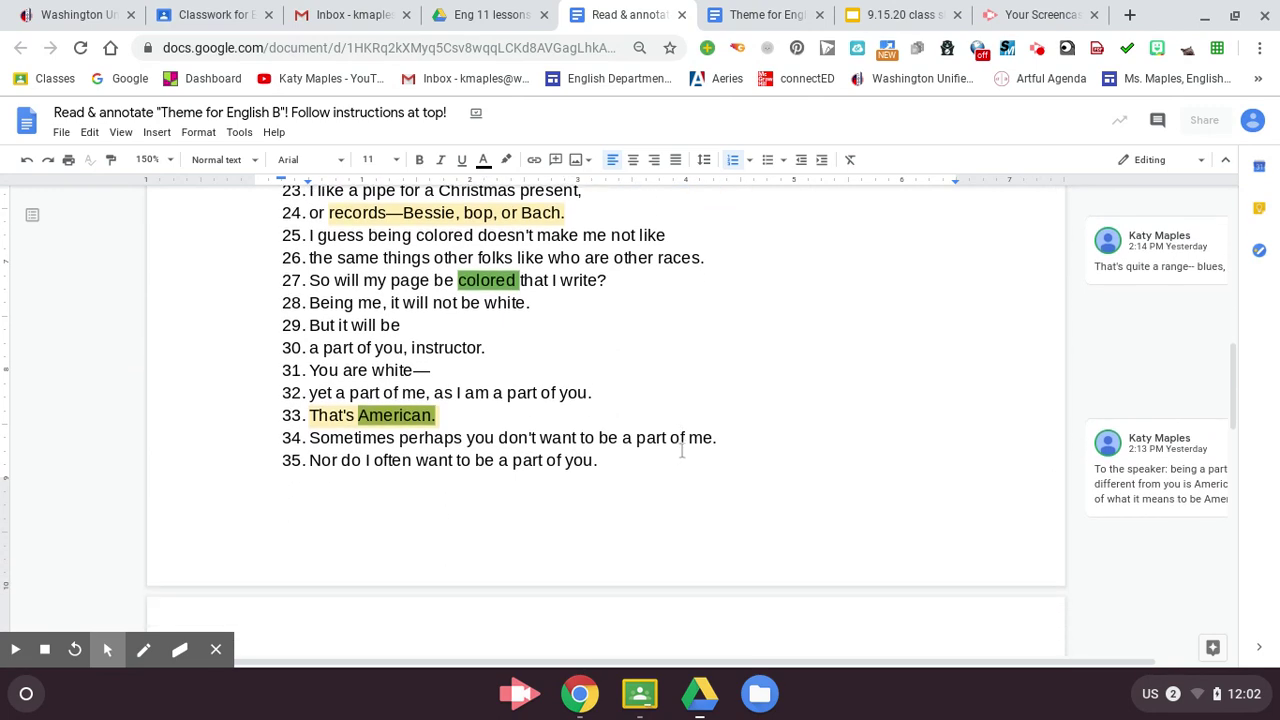
{"action": "scroll", "coordinate": [681, 450], "scroll_direction": "down", "scroll_amount": 10}
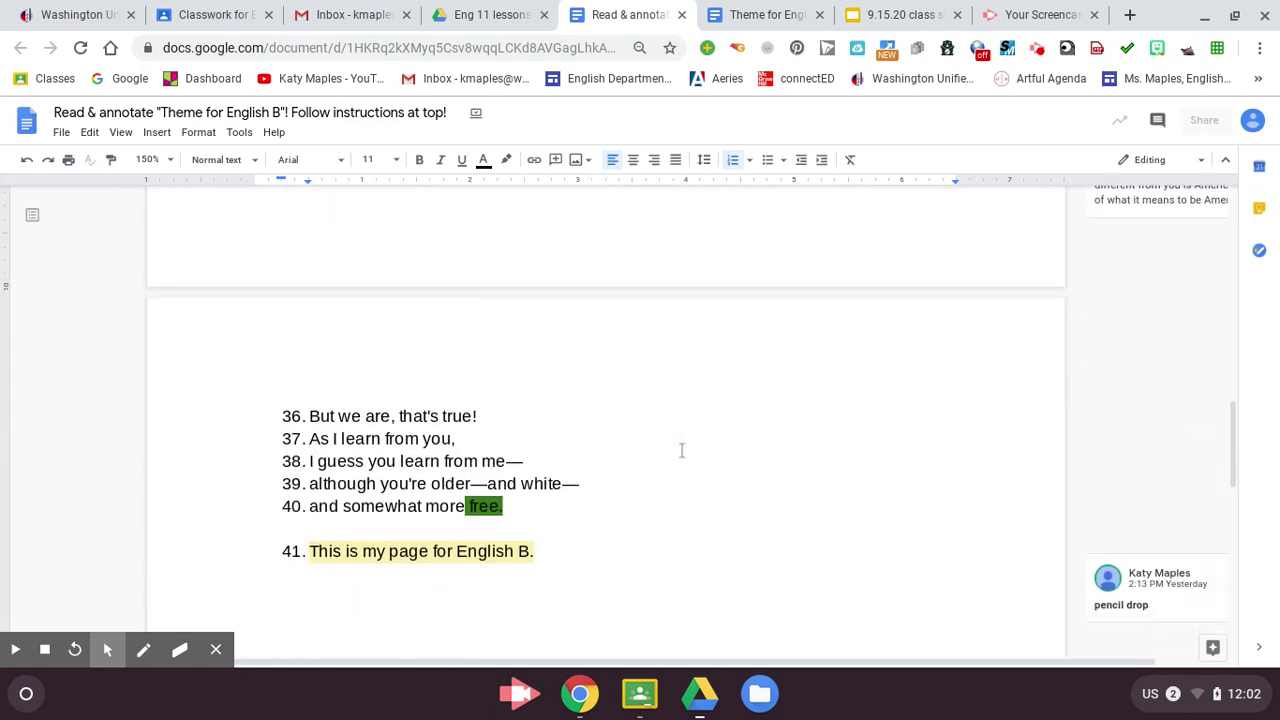
{"action": "scroll", "coordinate": [681, 450], "scroll_direction": "up", "scroll_amount": 20}
{"action": "scroll", "coordinate": [681, 450], "scroll_direction": "up", "scroll_amount": 1}
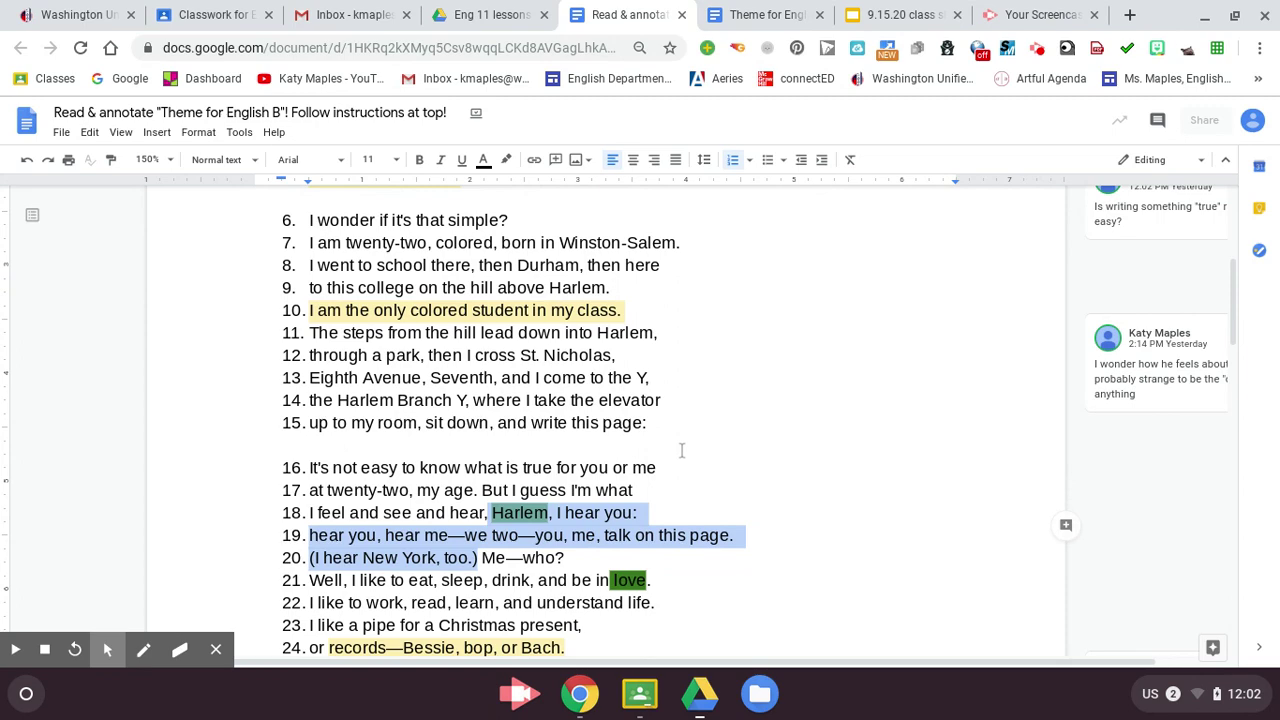
{"action": "scroll", "coordinate": [680, 449], "scroll_direction": "down", "scroll_amount": 7}
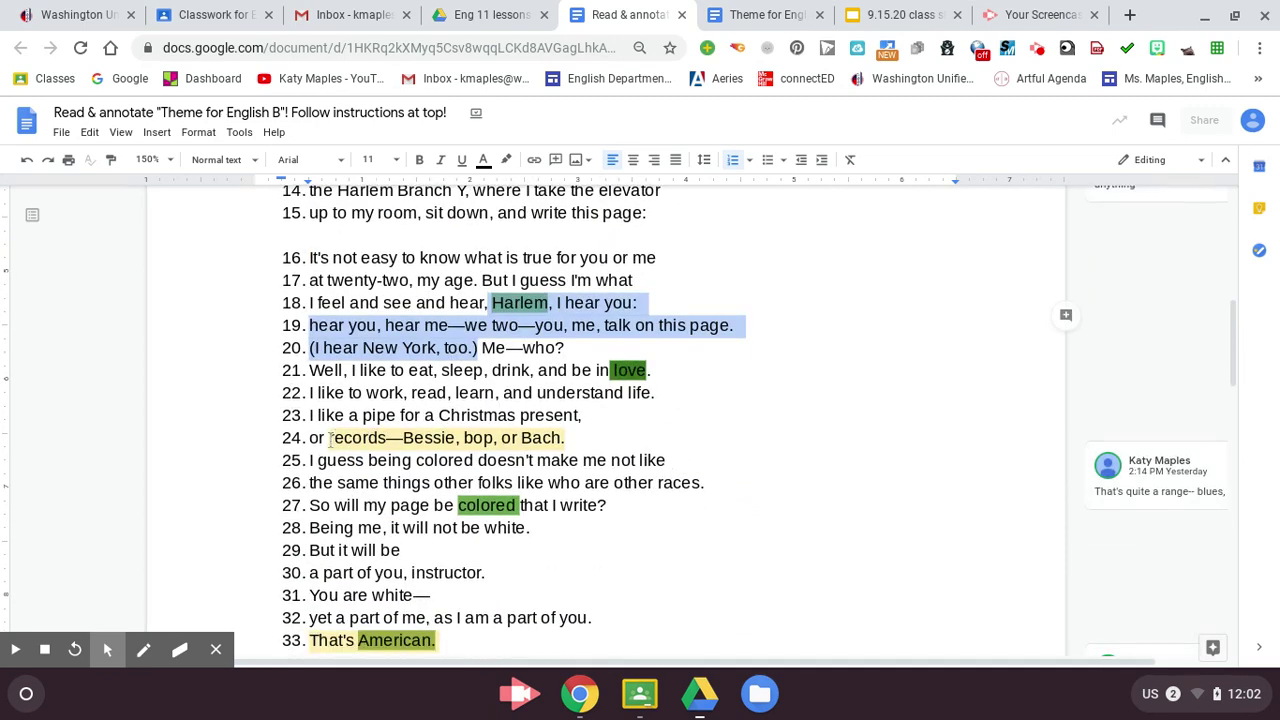
Copy "records—Bessie, bop, or Bach." from line 24 of the poem into the Symbols cell of the TPFASTT sheet.
{"action": "left_click_drag", "start_coordinate": [430, 440], "coordinate": [566, 438]}
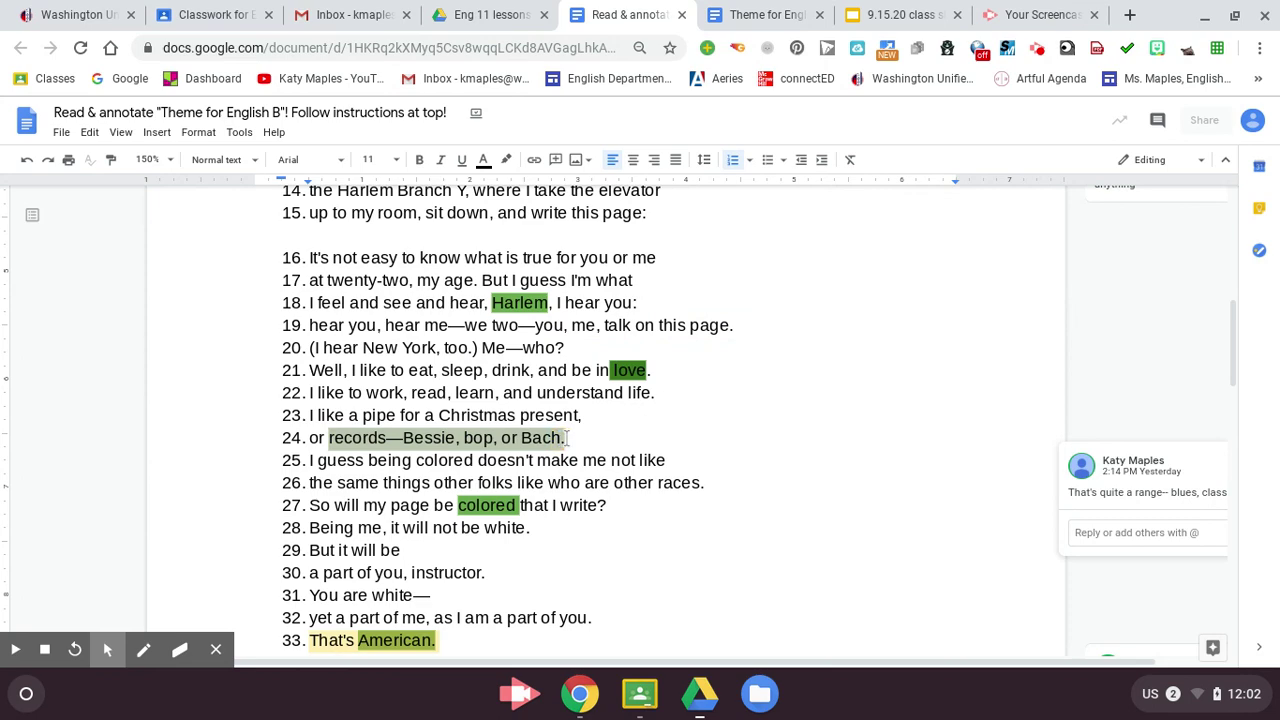
{"action": "right_click", "coordinate": [528, 438]}
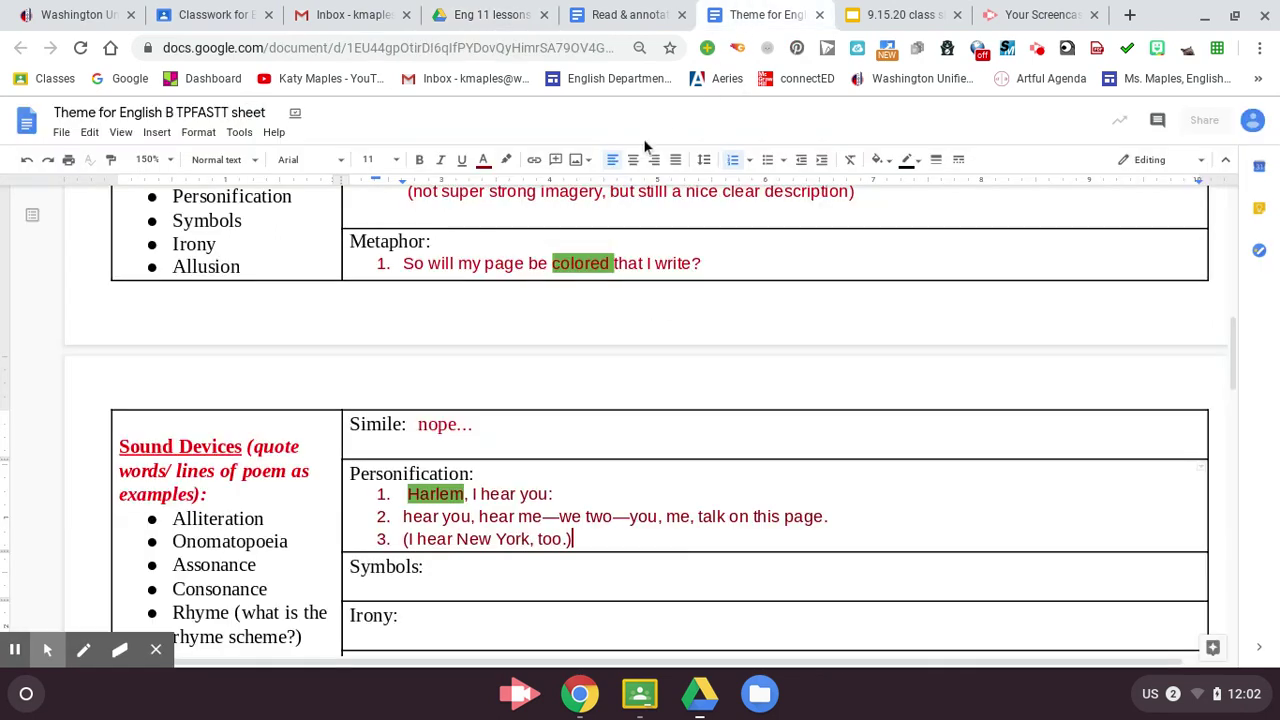
{"action": "left_click", "coordinate": [490, 584]}
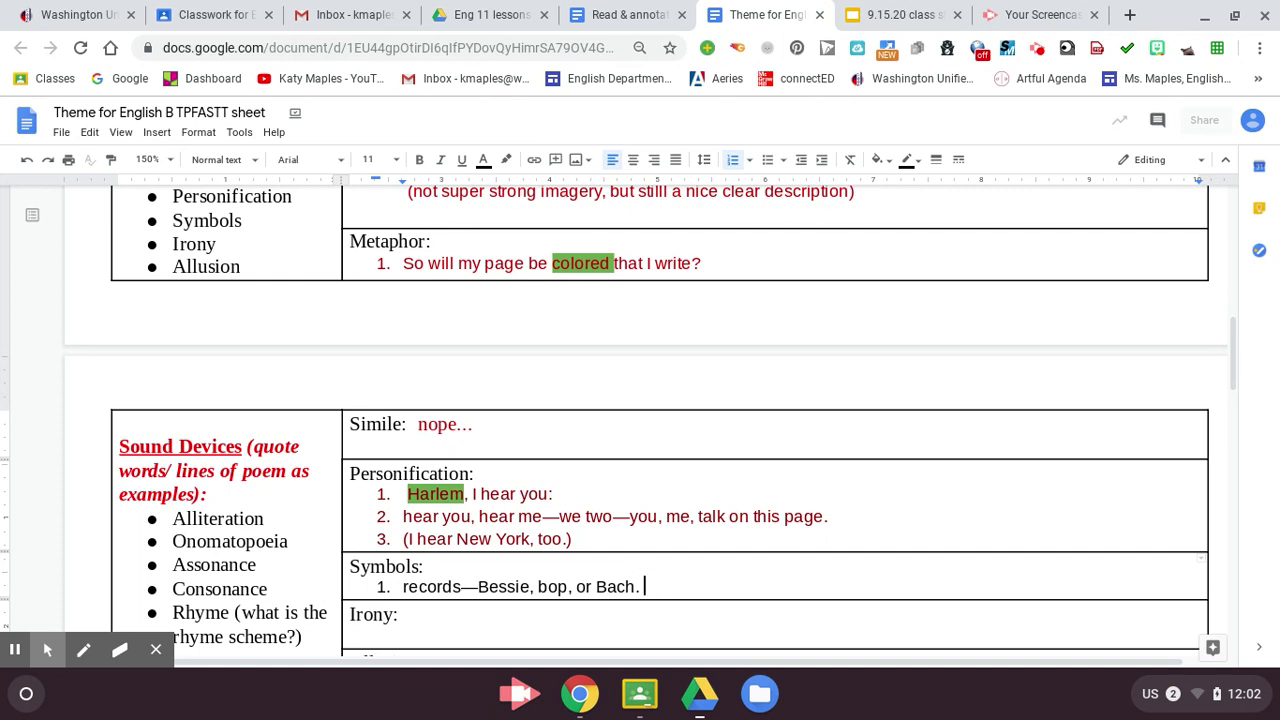
Add the note "(records are symbolic of how diverse he is and his interests are)" after the quote in the Symbols cell.
{"action": "type", "text": "(recor"}
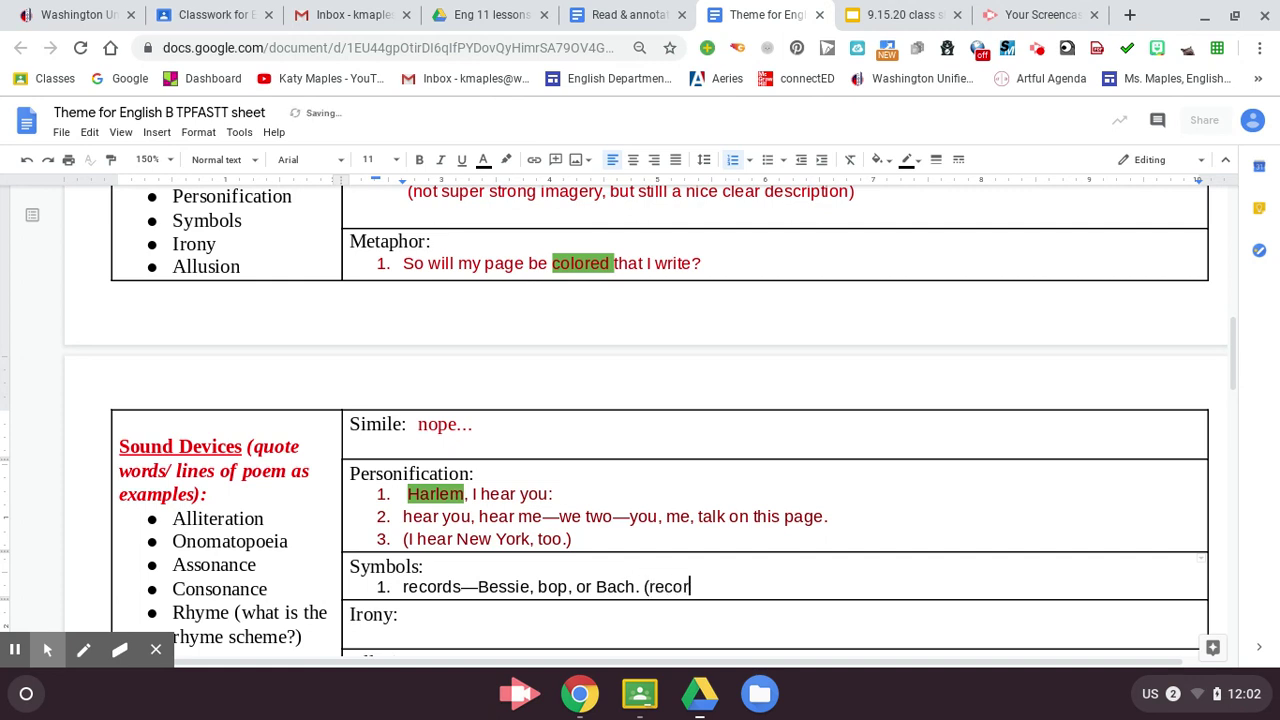
{"action": "type", "text": "ds are symbolic "}
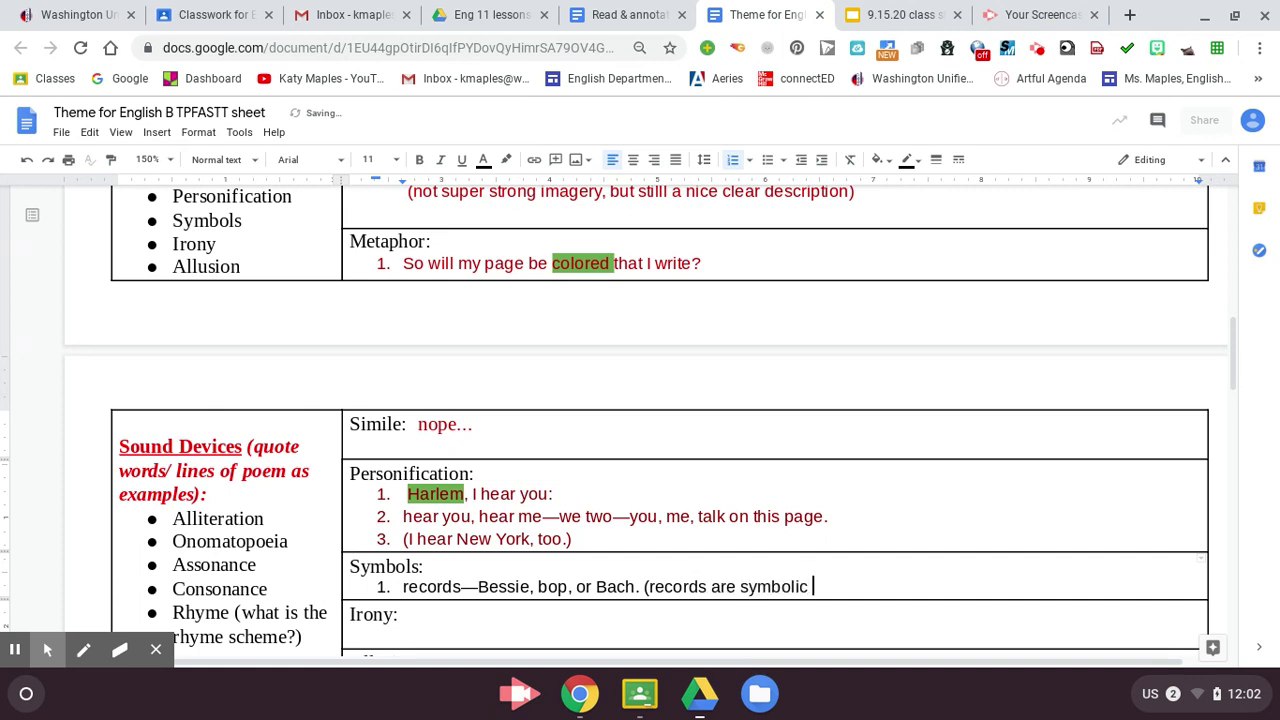
{"action": "type", "text": "of how diverse he is "}
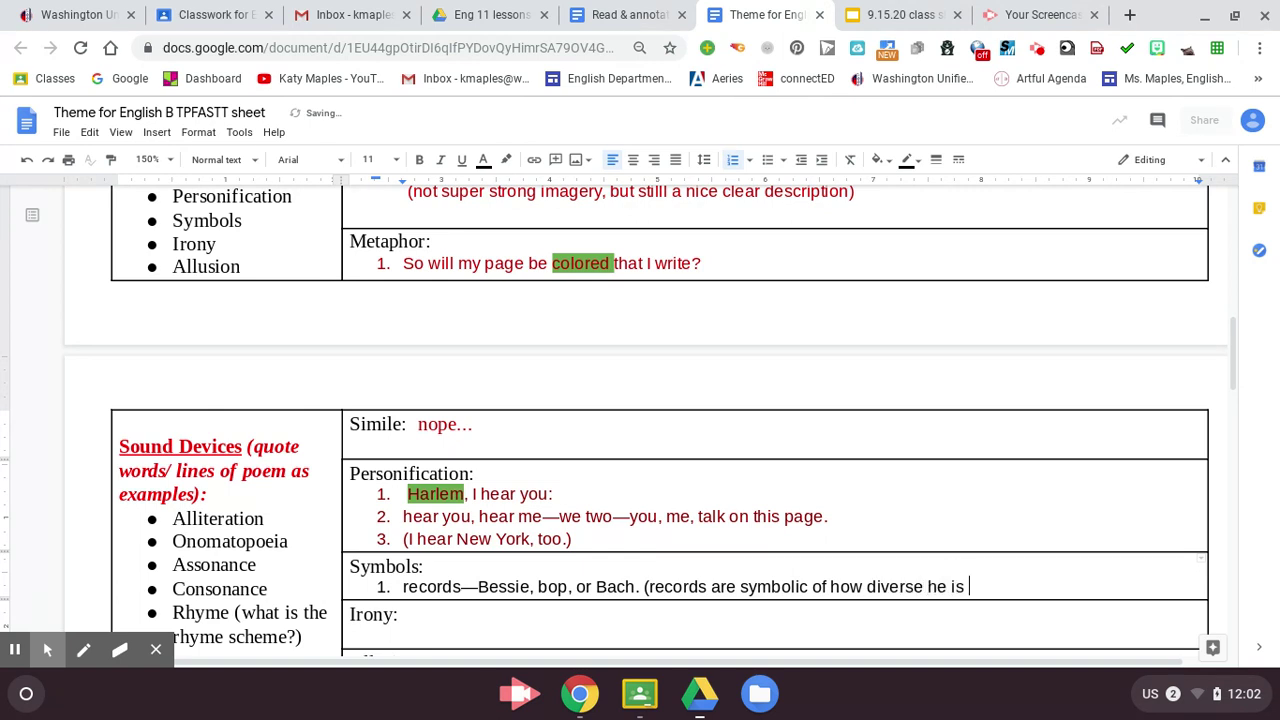
{"action": "type", "text": "and his interests a"}
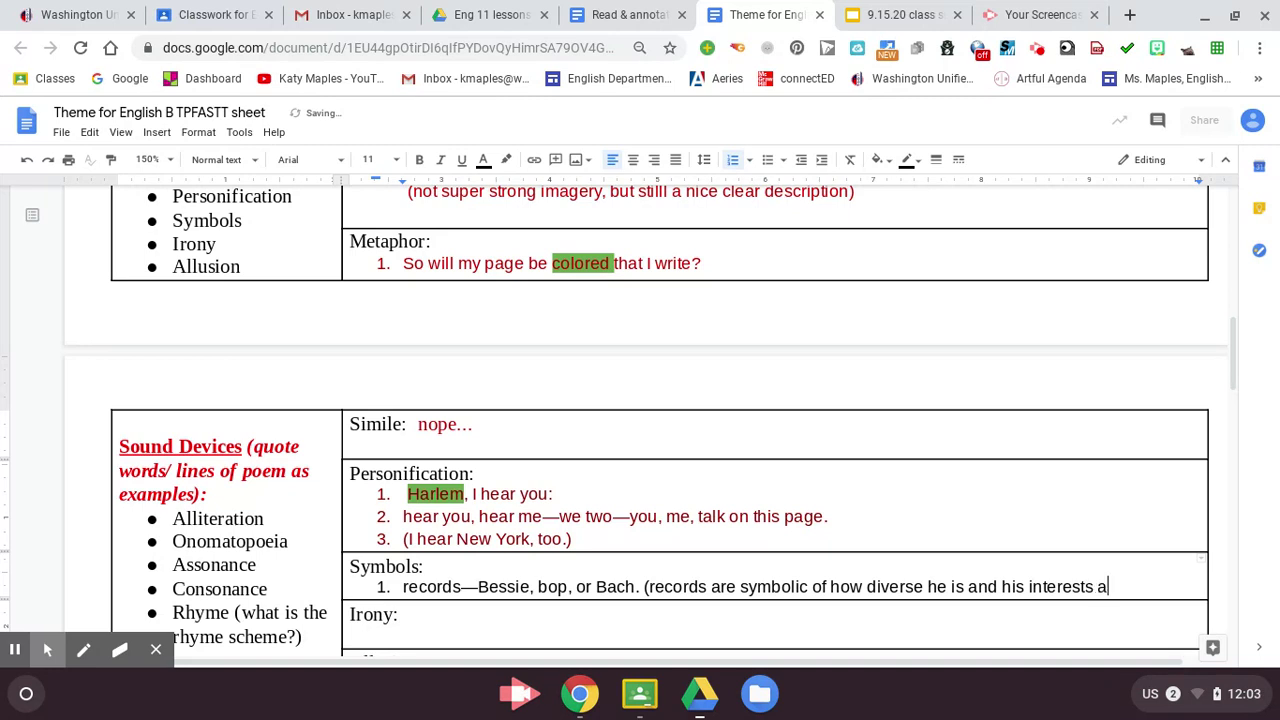
{"action": "type", "text": "re"}
Change the text colour of the quote and note in the Symbols cell to dark red.
{"action": "left_click_drag", "start_coordinate": [1140, 593], "coordinate": [379, 584]}
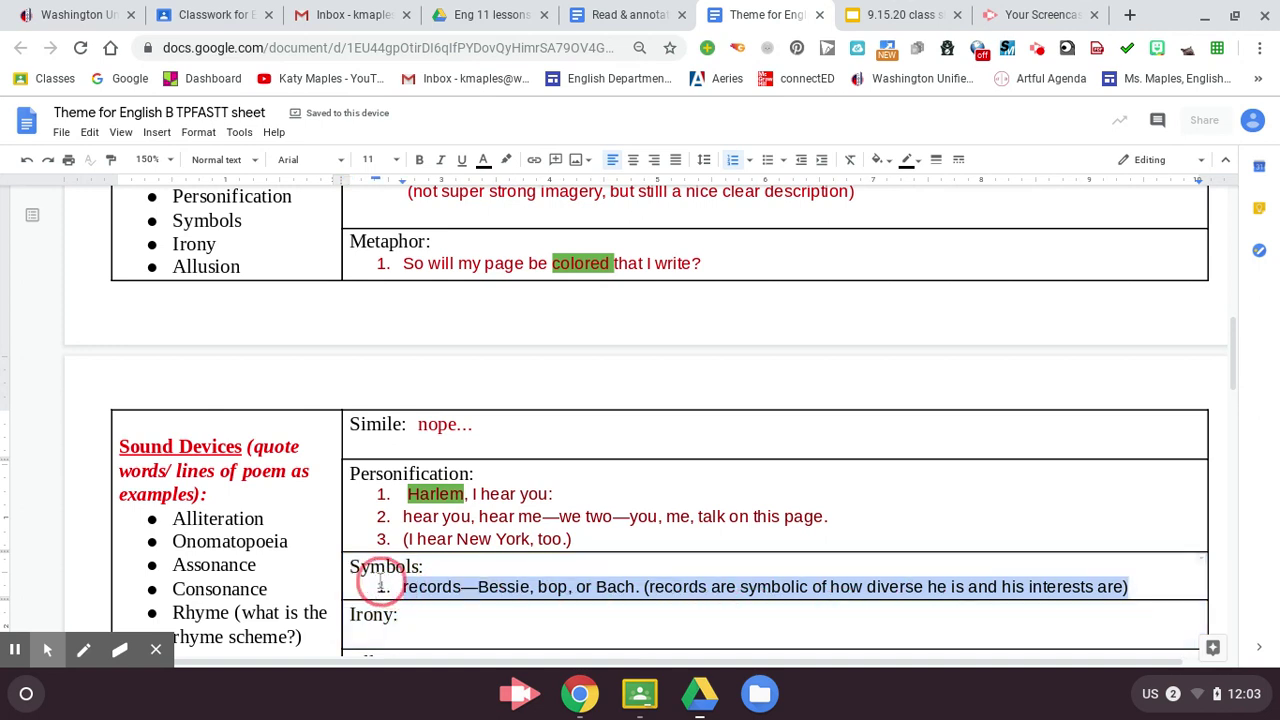
{"action": "left_click", "coordinate": [483, 159]}
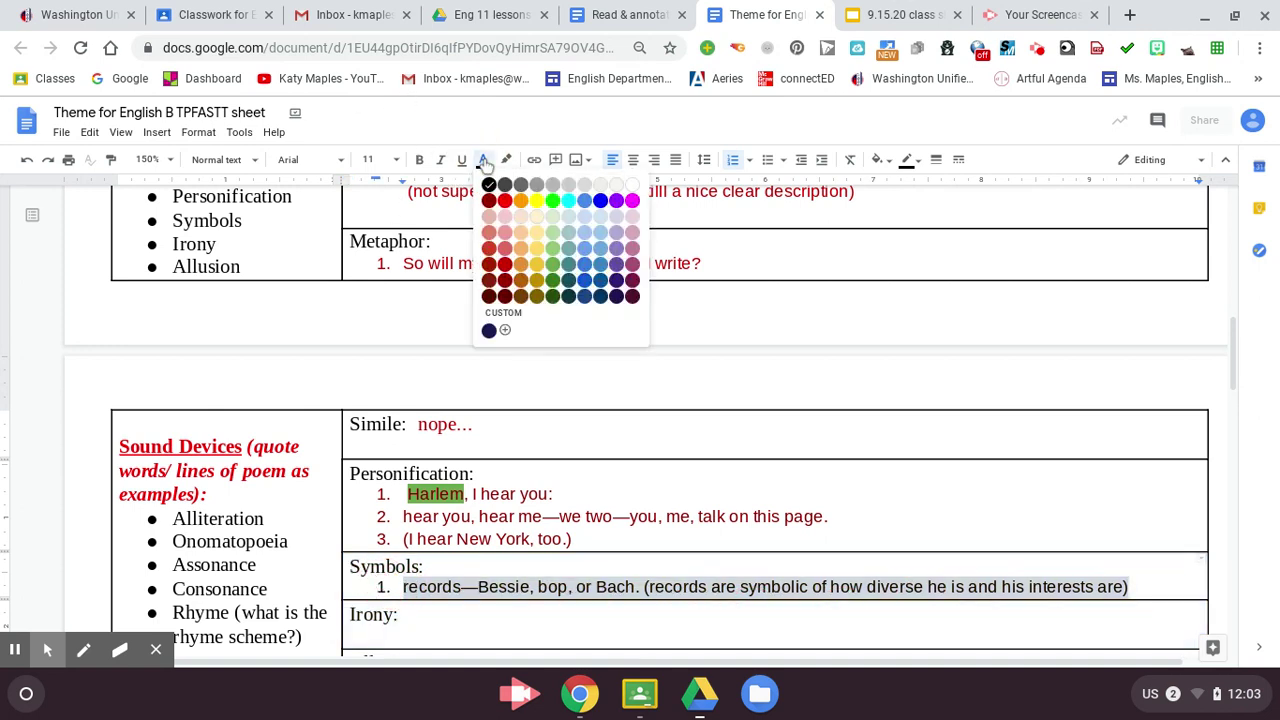
{"action": "left_click", "coordinate": [505, 279]}
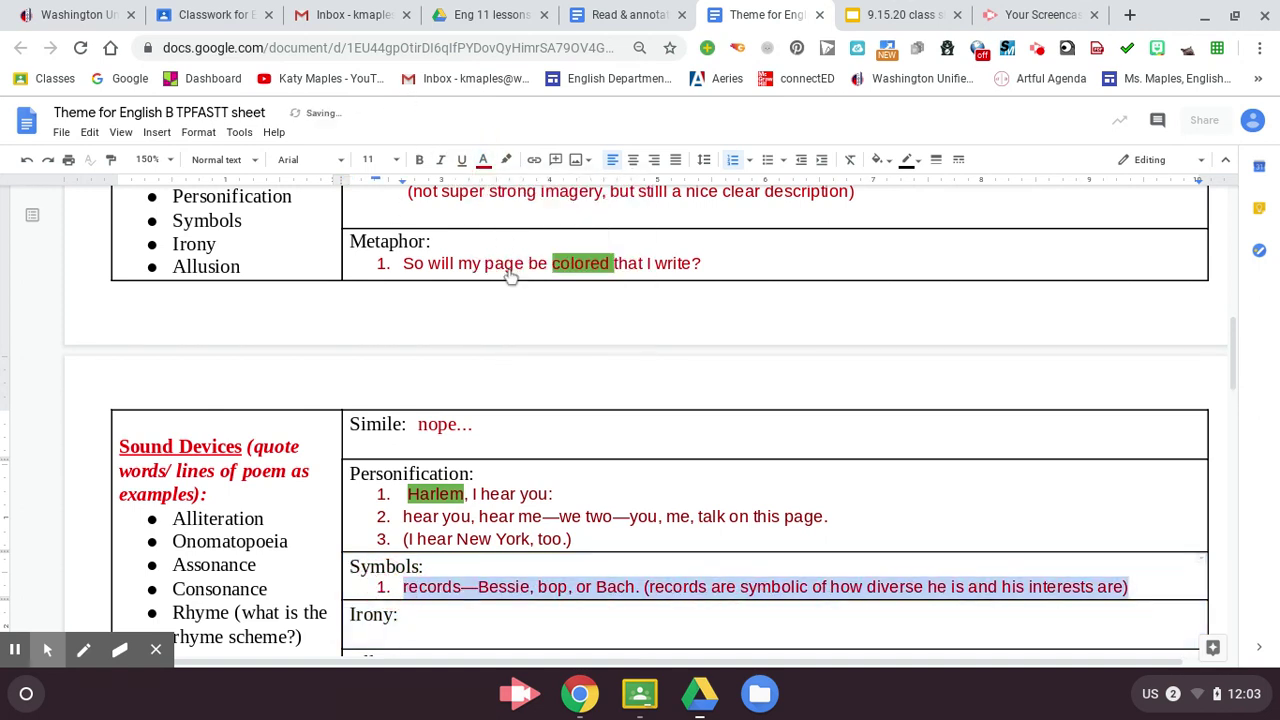
Look over the unanswered rows of the TPFASTT sheet, from Irony through the Attitude/Tone and Structure sections.
{"action": "left_click", "coordinate": [563, 630]}
{"action": "scroll", "coordinate": [563, 630], "scroll_direction": "down", "scroll_amount": 4}
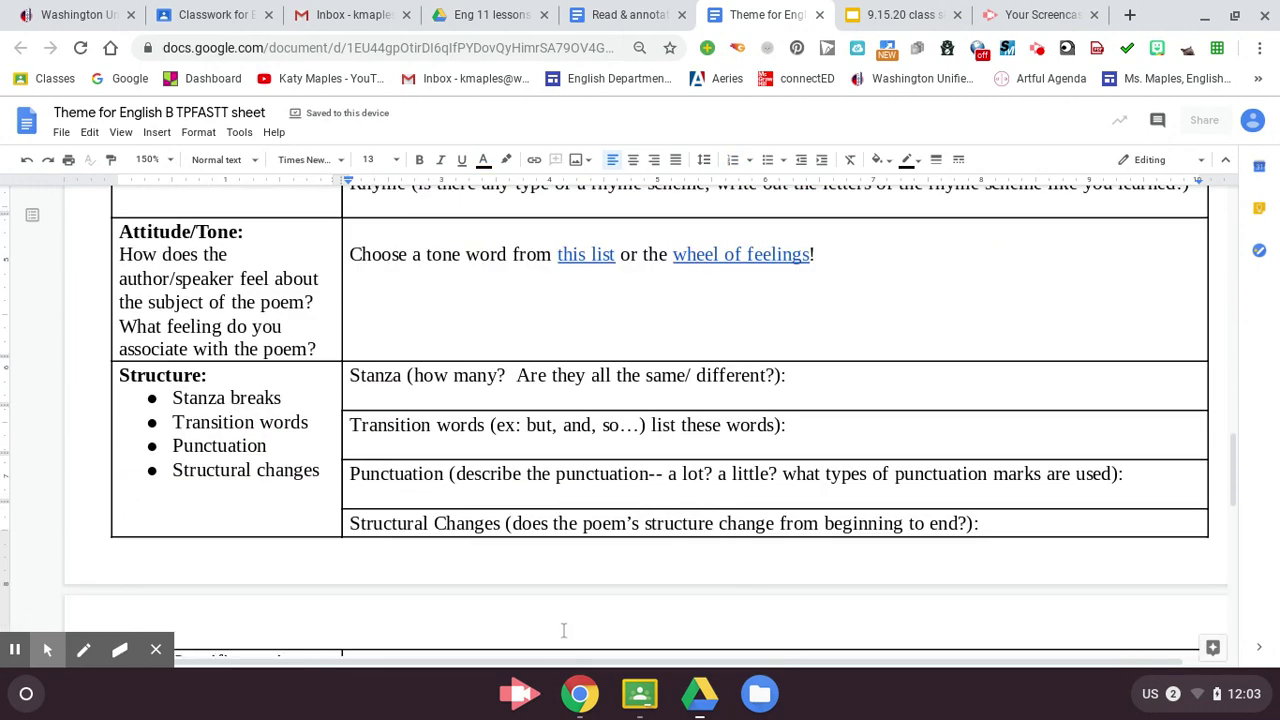
{"action": "scroll", "coordinate": [563, 630], "scroll_direction": "up", "scroll_amount": 1}
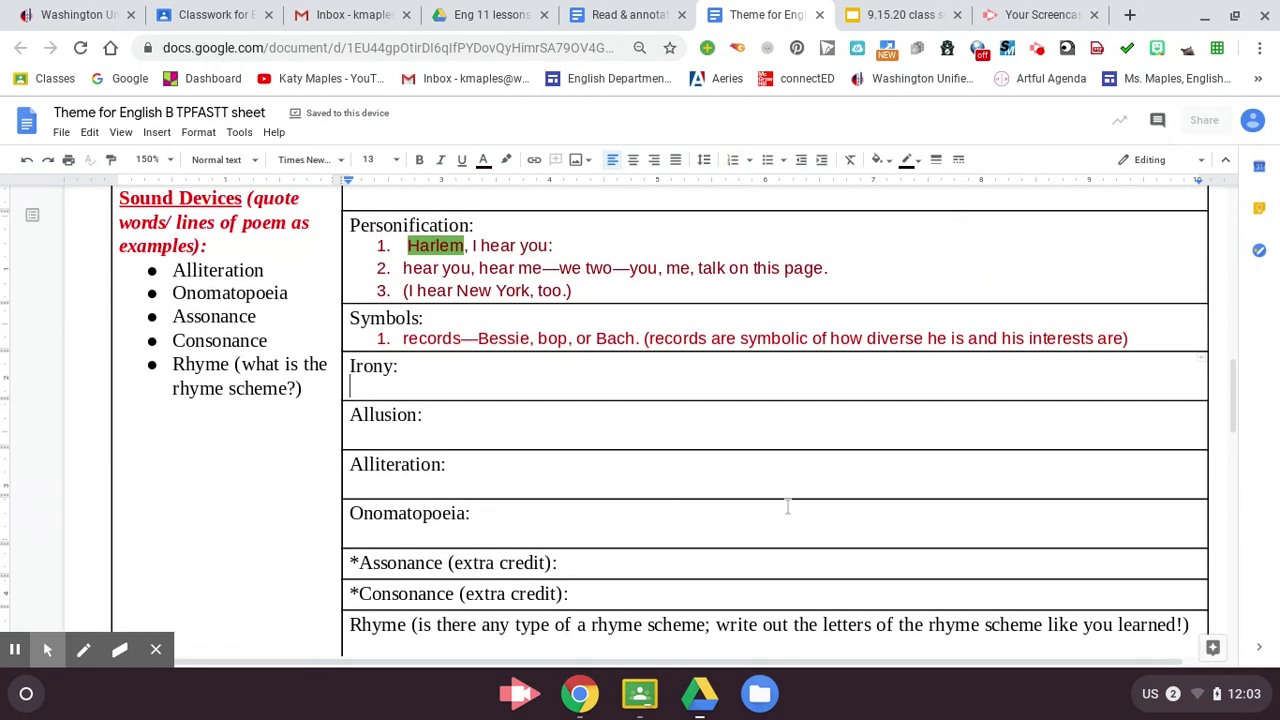
{"action": "scroll", "coordinate": [787, 507], "scroll_direction": "down", "scroll_amount": 1}
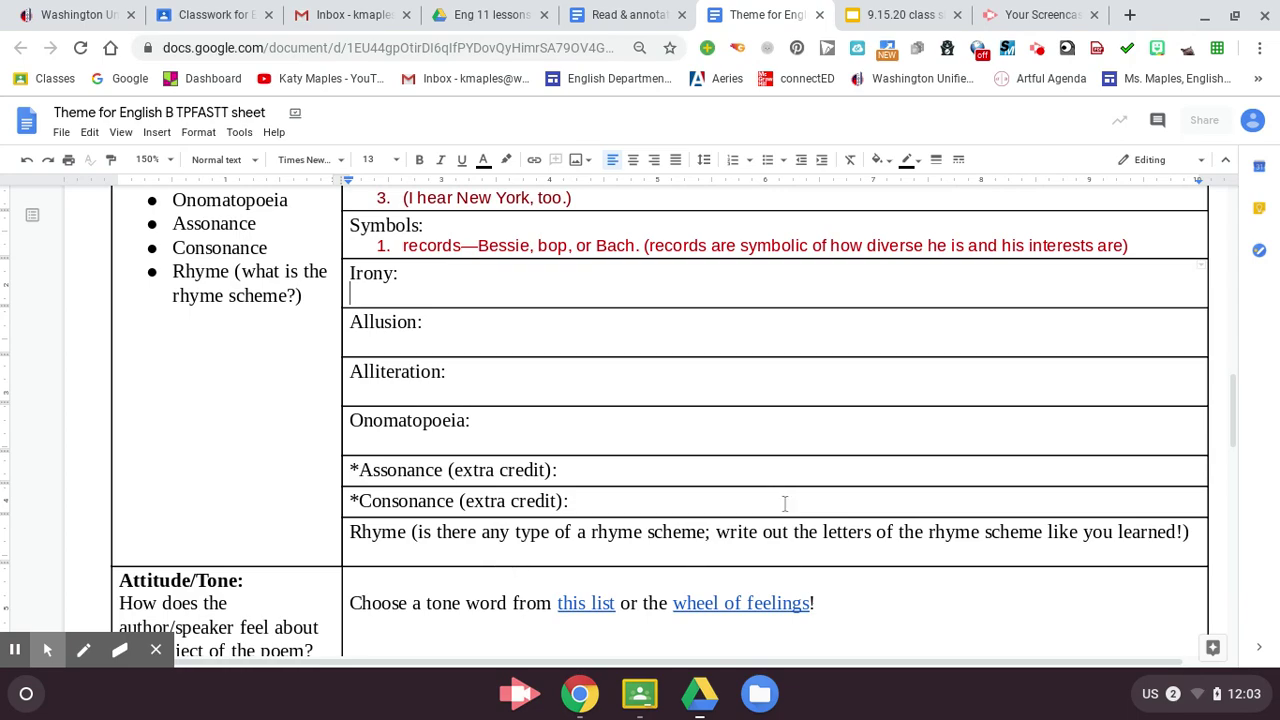
{"action": "scroll", "coordinate": [785, 503], "scroll_direction": "down", "scroll_amount": 5}
{"action": "scroll", "coordinate": [783, 504], "scroll_direction": "up", "scroll_amount": 15}
{"action": "scroll", "coordinate": [781, 505], "scroll_direction": "up", "scroll_amount": 5}
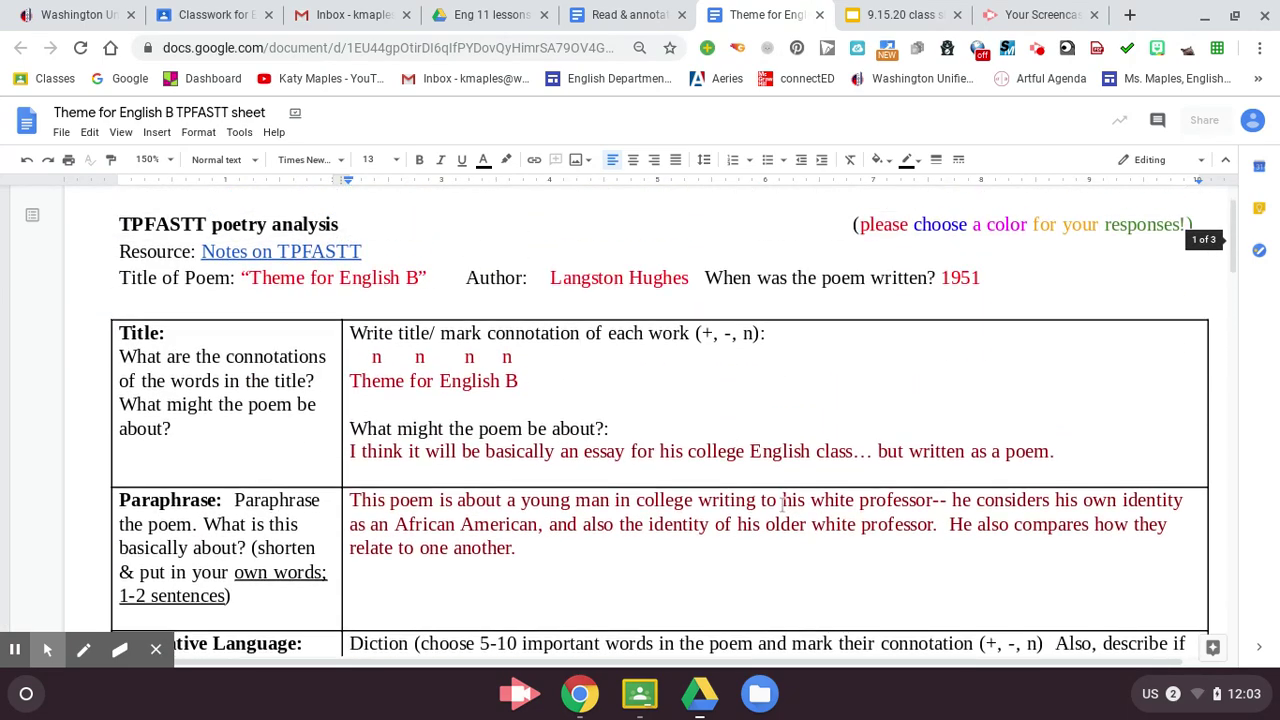
Open the linked "Notes on TPFASTT" resource, look through its figurative language definitions, and check the annotated poem document.
{"action": "left_click", "coordinate": [222, 297]}
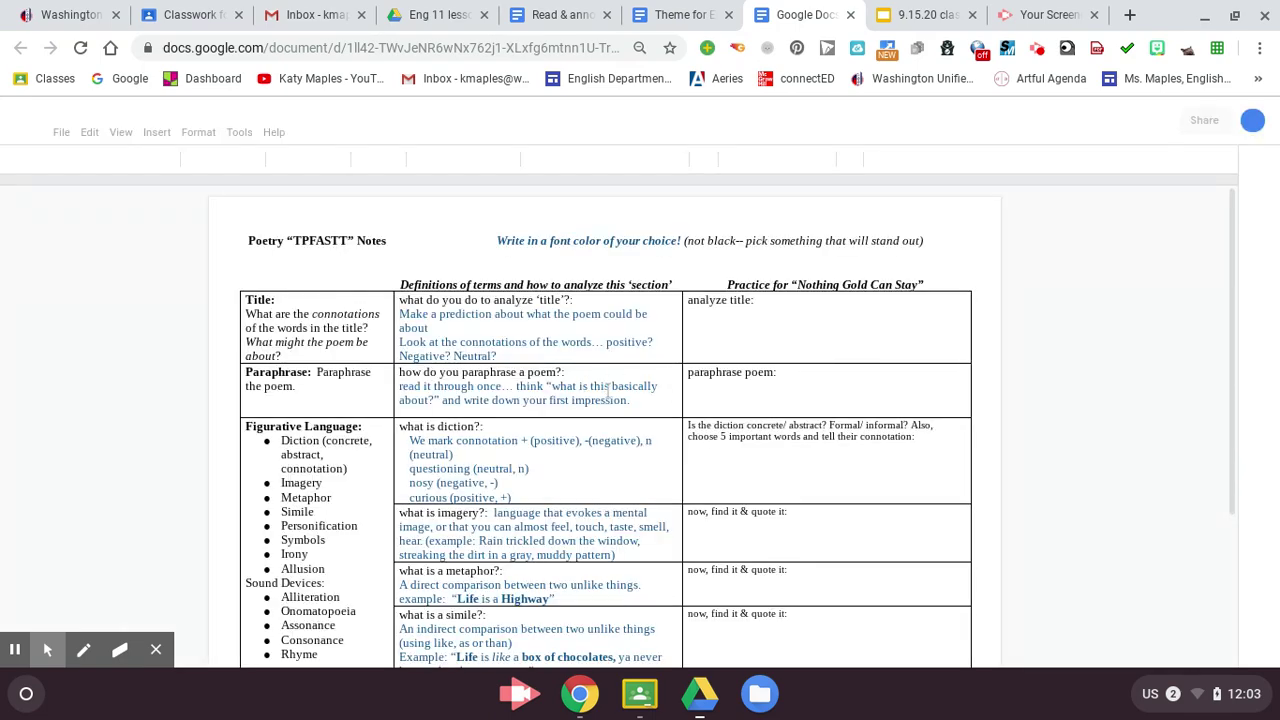
{"action": "scroll", "coordinate": [607, 393], "scroll_direction": "down", "scroll_amount": 2}
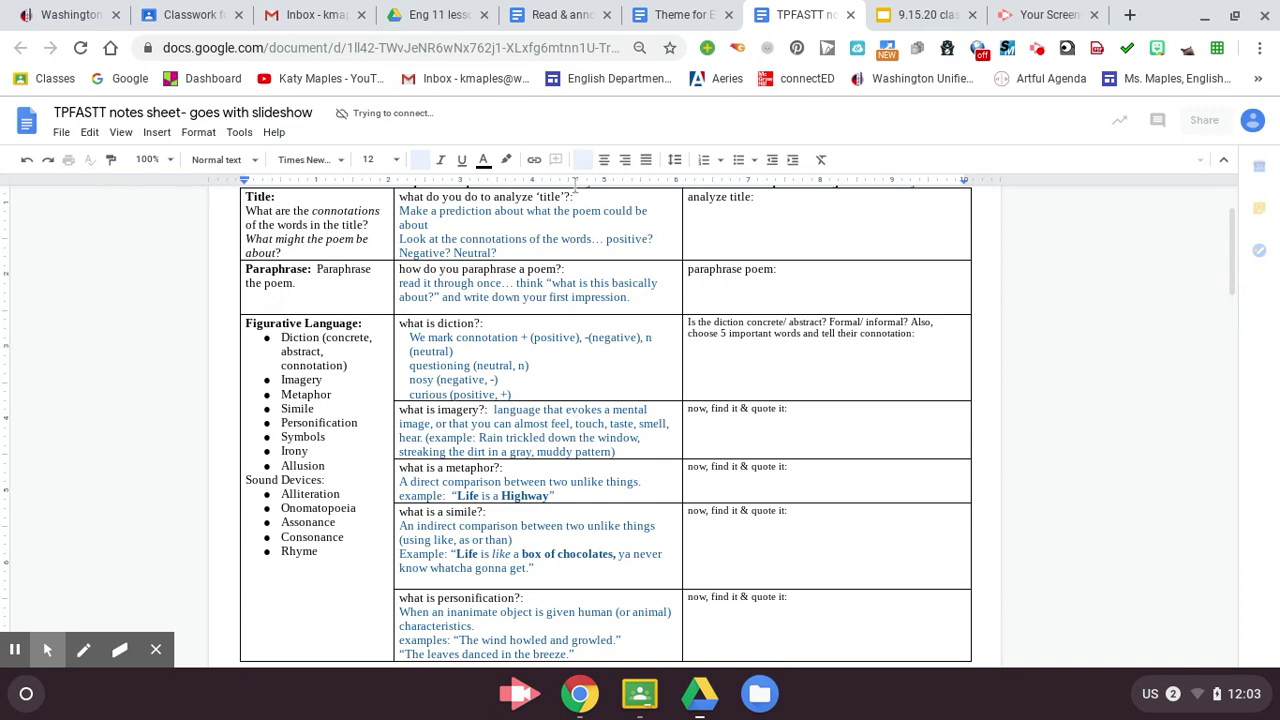
{"action": "scroll", "coordinate": [575, 190], "scroll_direction": "down", "scroll_amount": 3}
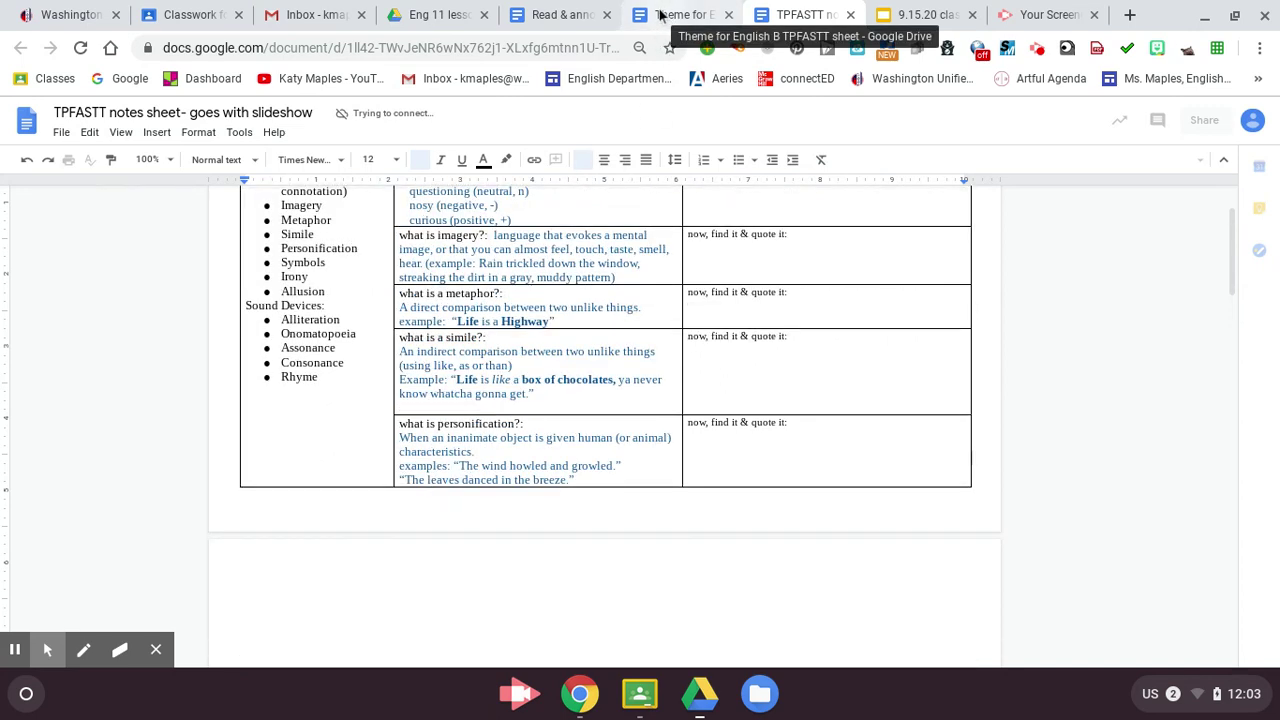
{"action": "left_click", "coordinate": [562, 14]}
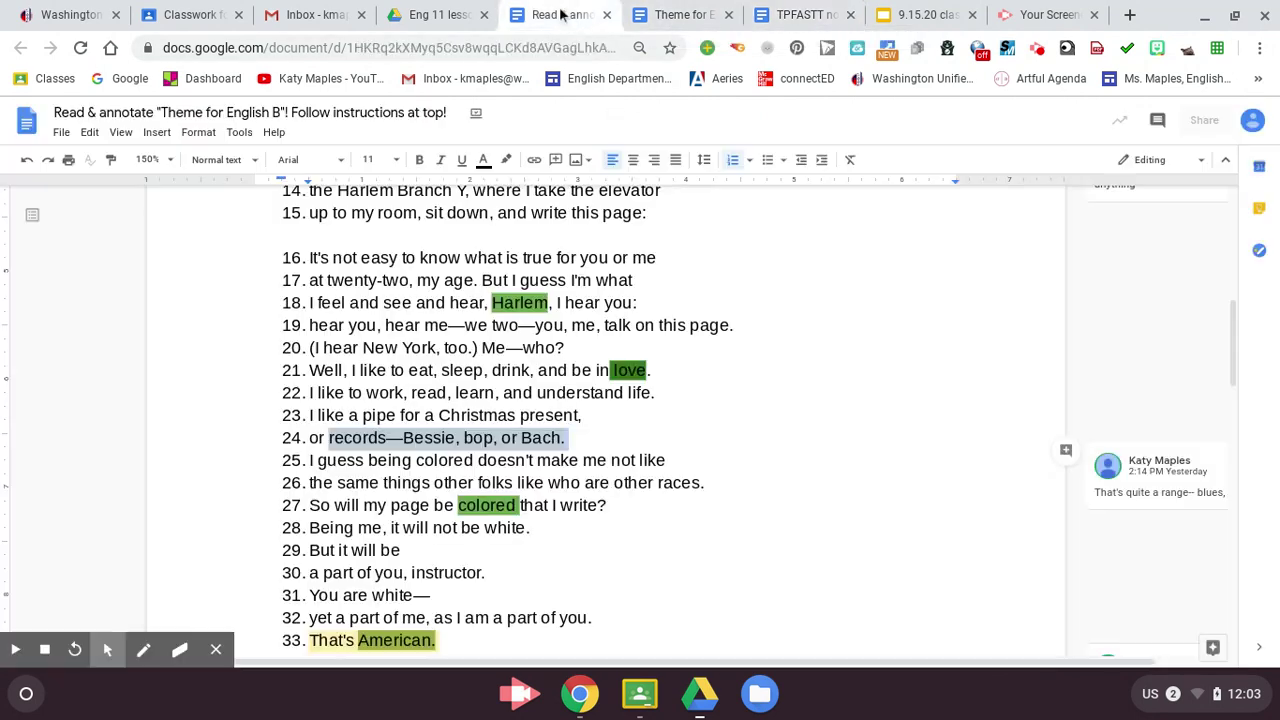
Return to the TPFASTT sheet and review its remaining sections, from Irony and the sound devices through Structure, Title and Theme.
{"action": "left_click", "coordinate": [662, 16]}
{"action": "scroll", "coordinate": [740, 254], "scroll_direction": "down", "scroll_amount": 15}
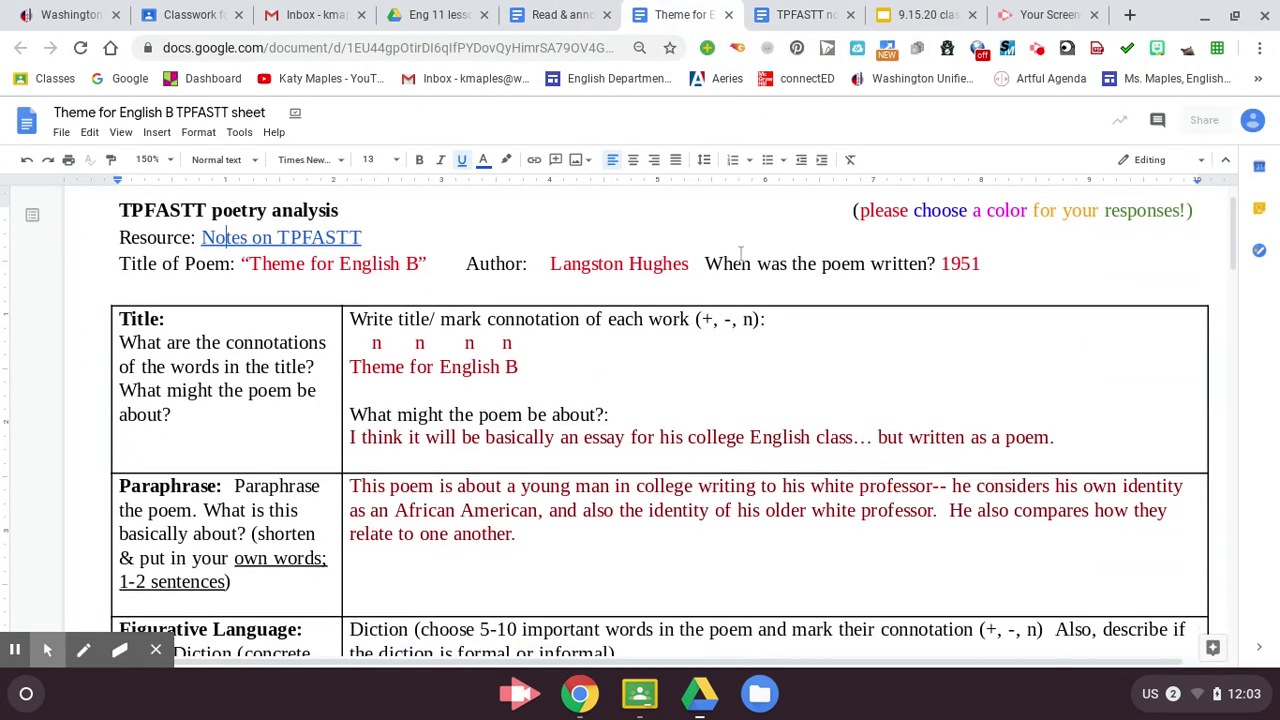
{"action": "scroll", "coordinate": [738, 255], "scroll_direction": "down", "scroll_amount": 1}
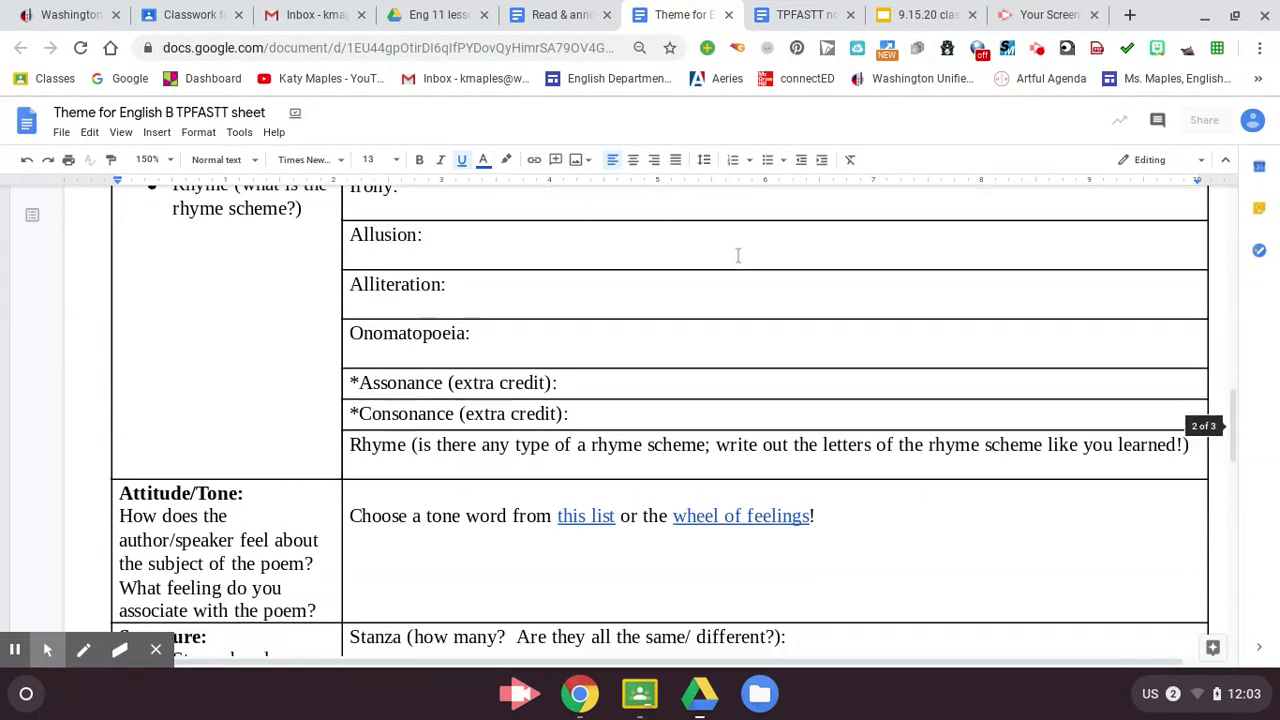
{"action": "scroll", "coordinate": [738, 255], "scroll_direction": "up", "scroll_amount": 2}
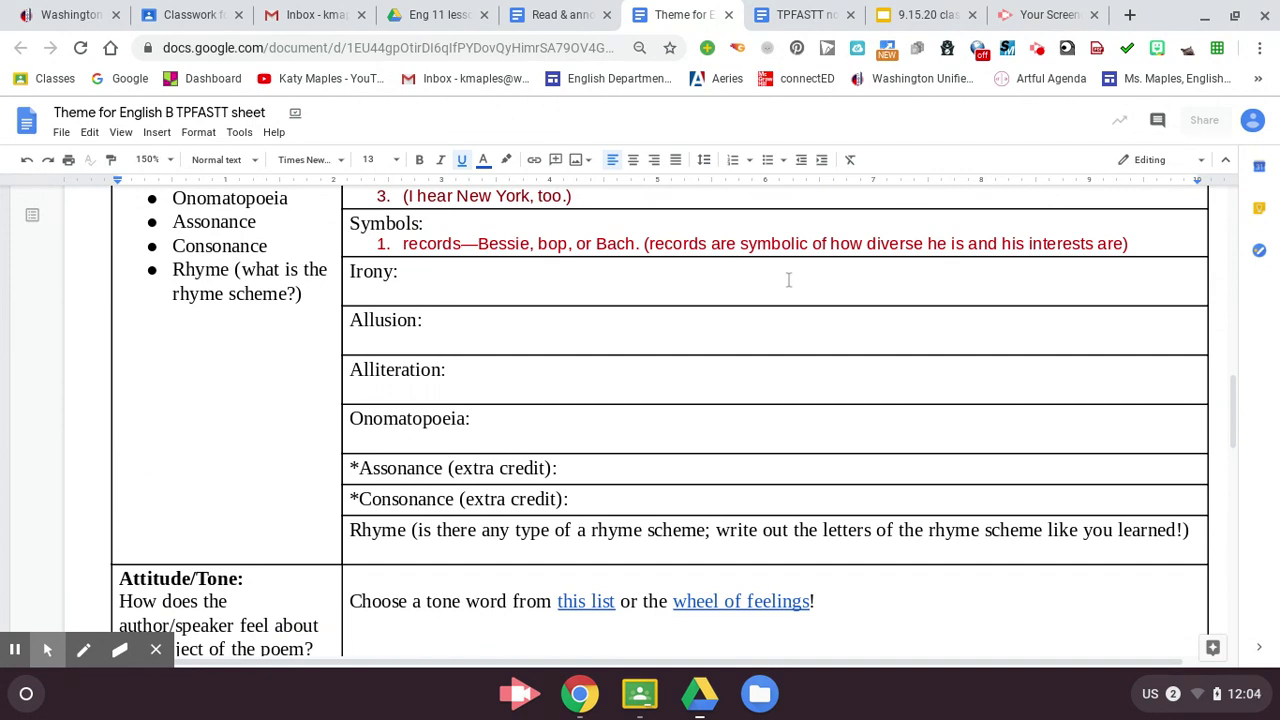
{"action": "scroll", "coordinate": [632, 436], "scroll_direction": "down", "scroll_amount": 4}
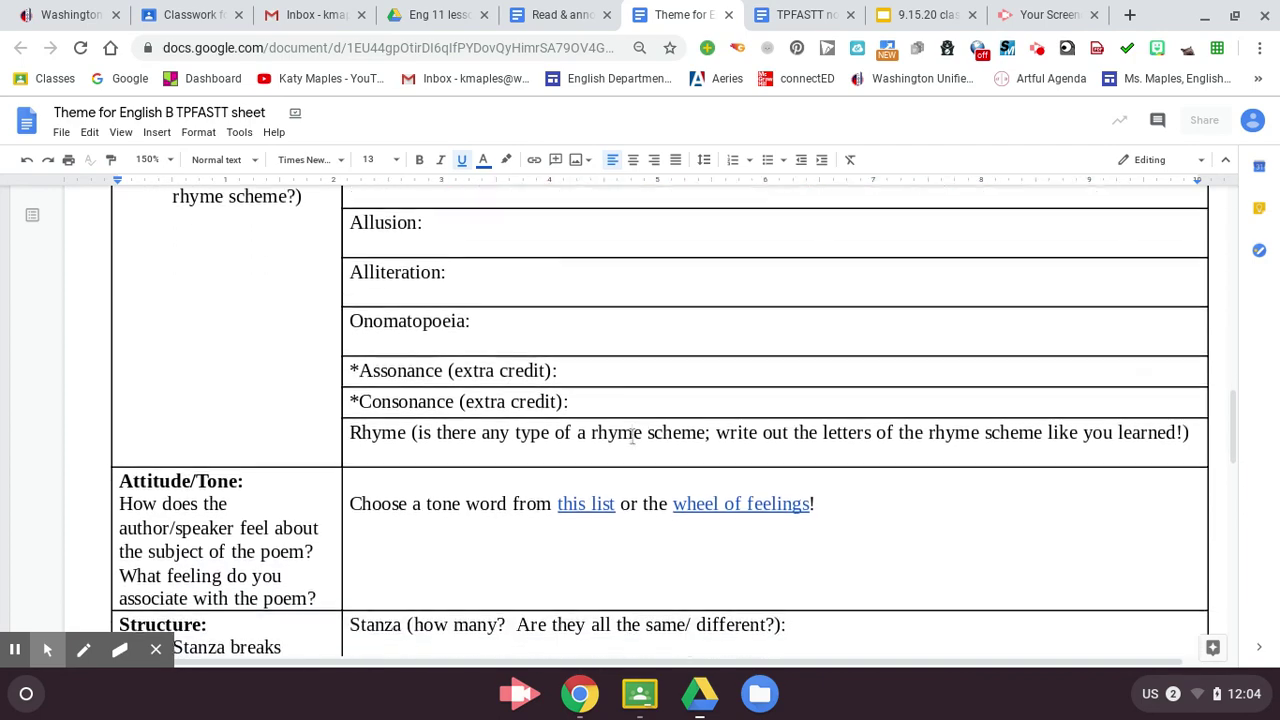
{"action": "scroll", "coordinate": [629, 438], "scroll_direction": "down", "scroll_amount": 10}
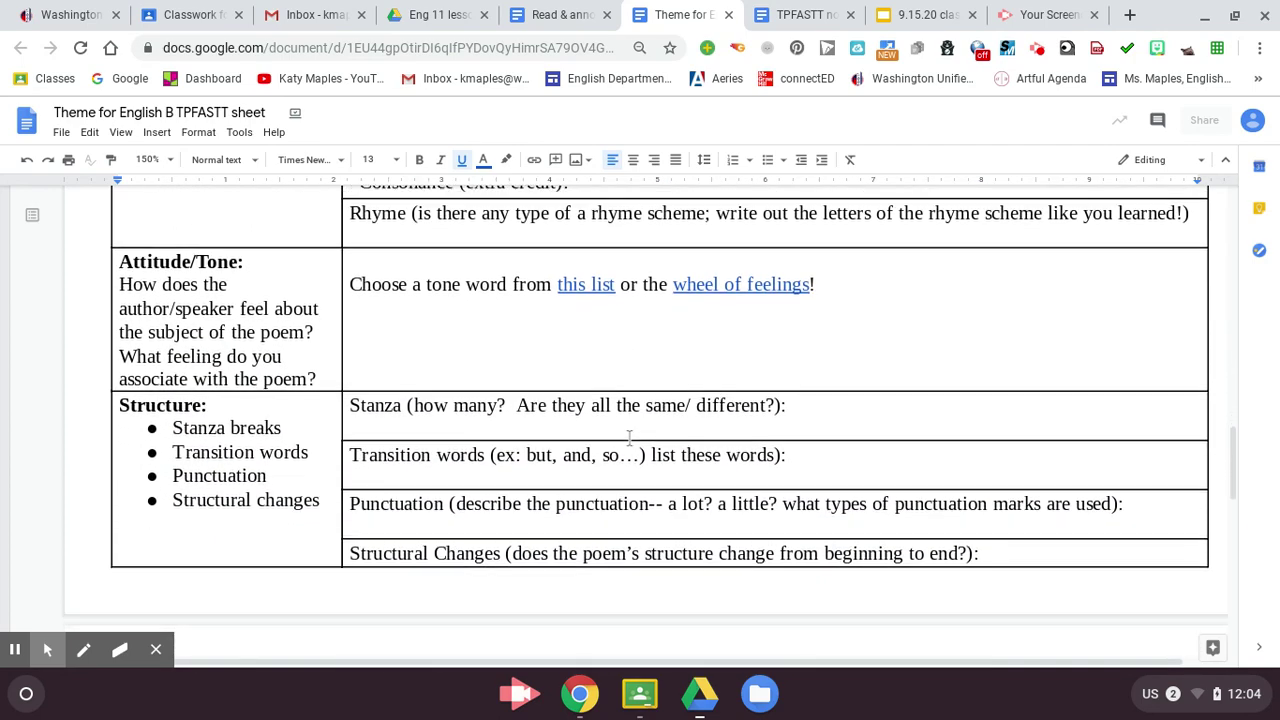
{"action": "scroll", "coordinate": [626, 437], "scroll_direction": "down", "scroll_amount": 3}
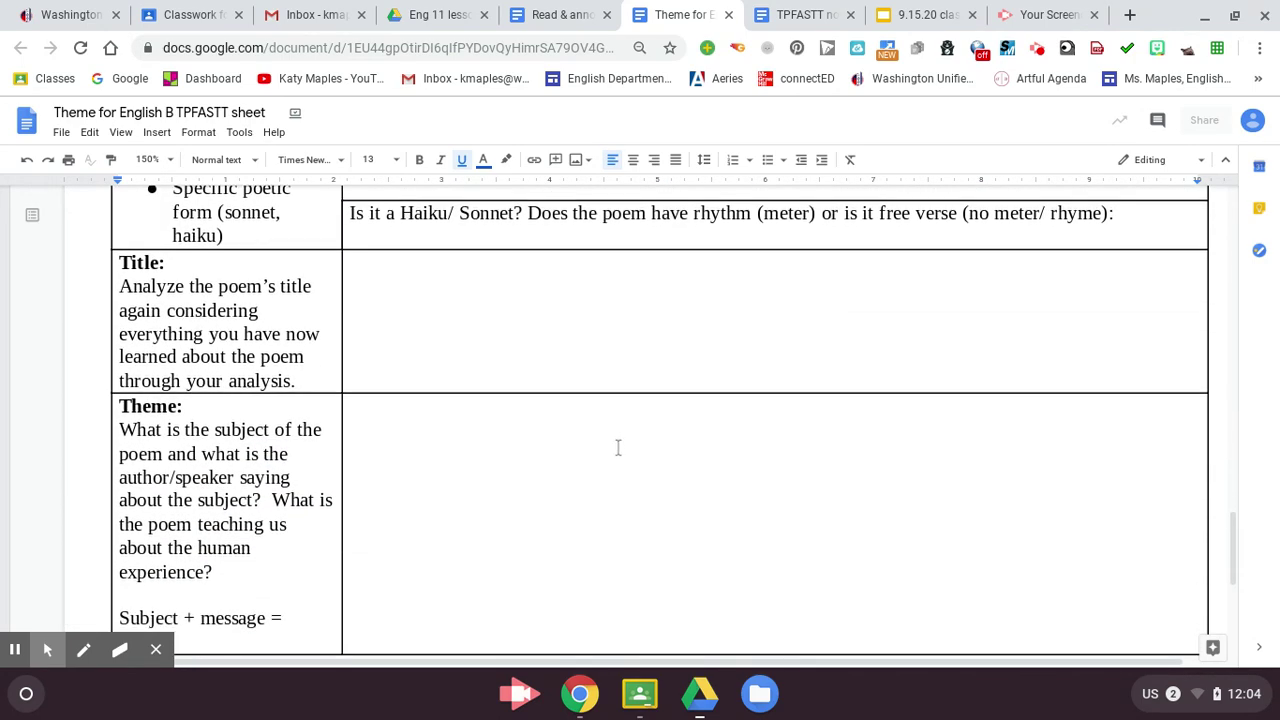
{"action": "scroll", "coordinate": [617, 446], "scroll_direction": "up", "scroll_amount": 2}
{"action": "scroll", "coordinate": [618, 447], "scroll_direction": "up", "scroll_amount": 20}
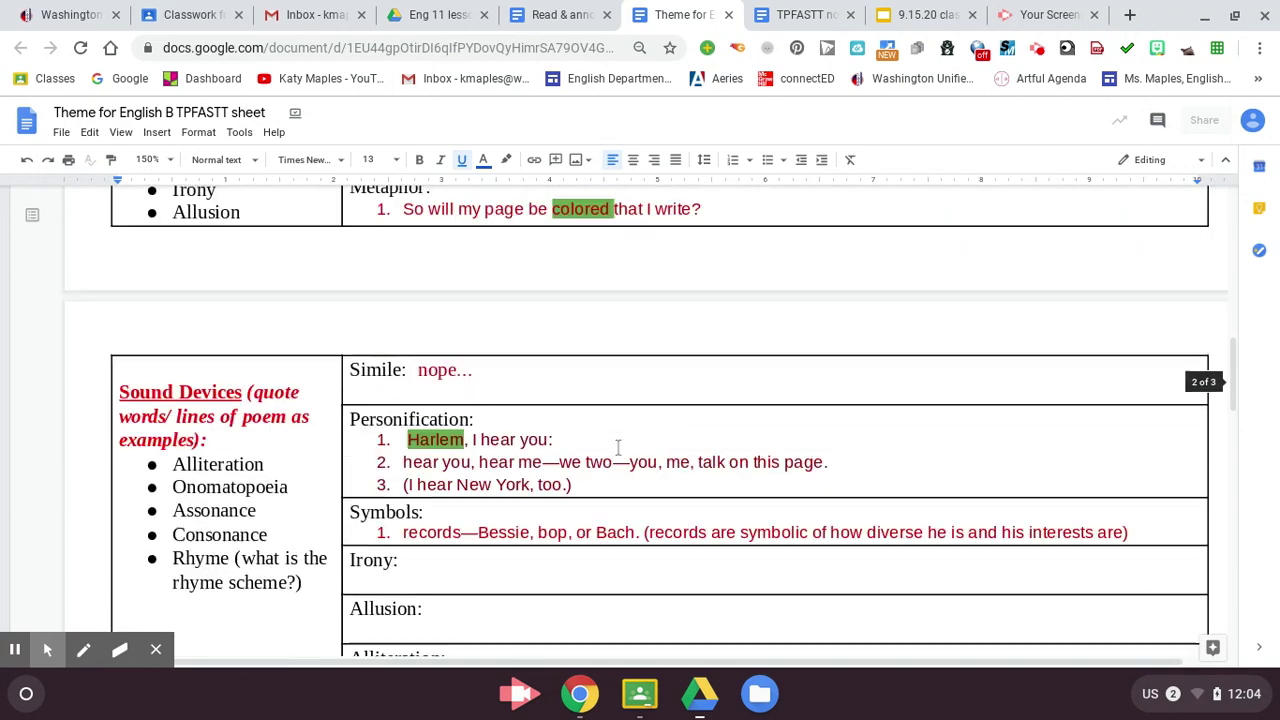
{"action": "scroll", "coordinate": [618, 447], "scroll_direction": "up", "scroll_amount": 1}
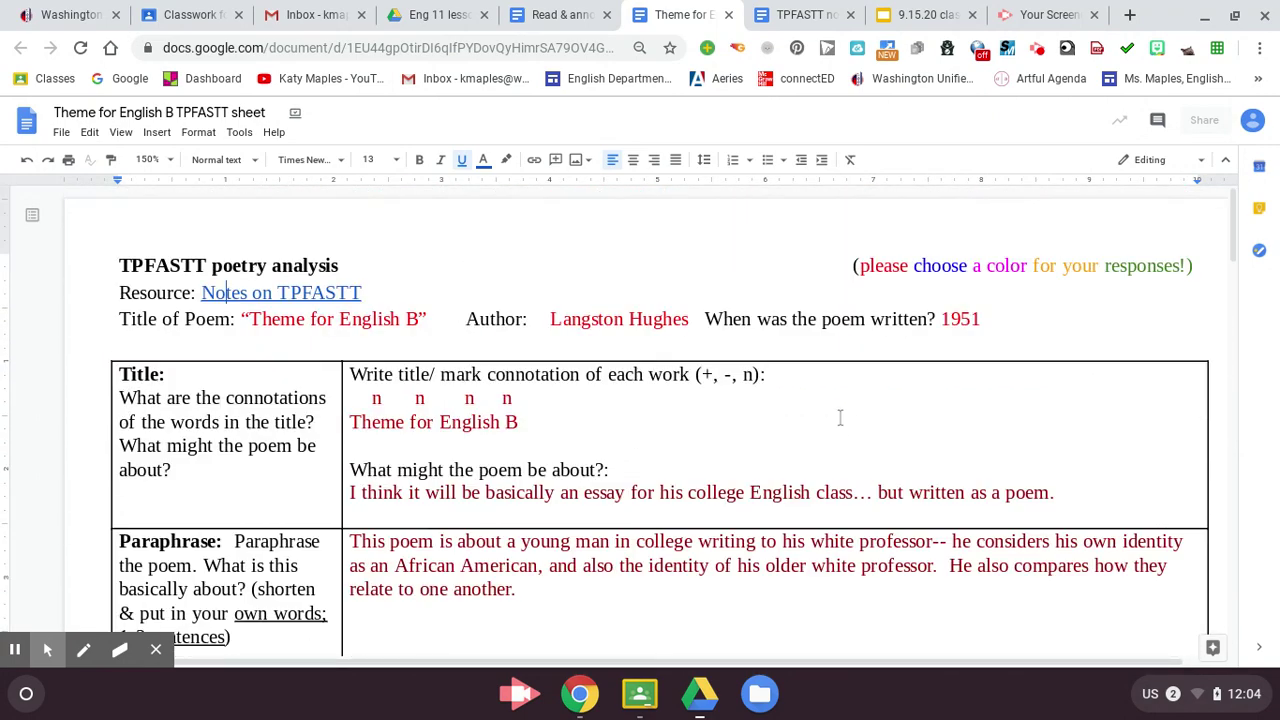